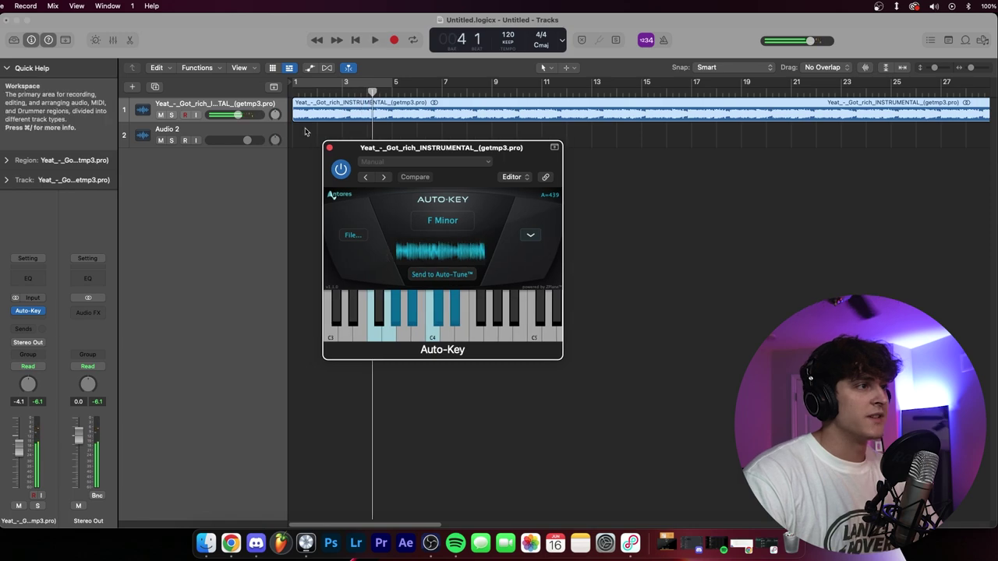
# Close the Auto-Key window and insert the stereo Pitch Correction plug-in on the instrumental track
pyautogui.click(320, 147)
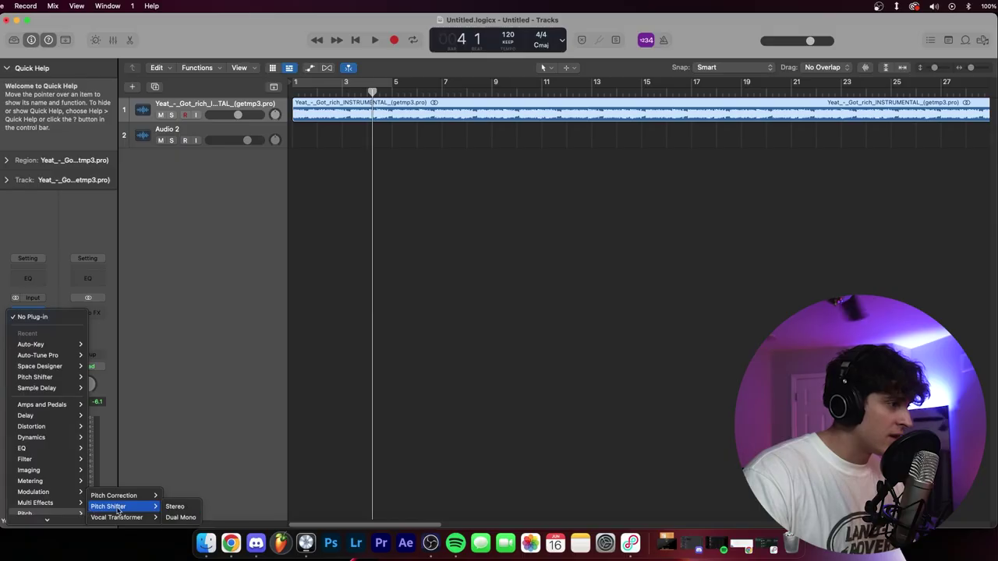
pyautogui.moveTo(132, 500)
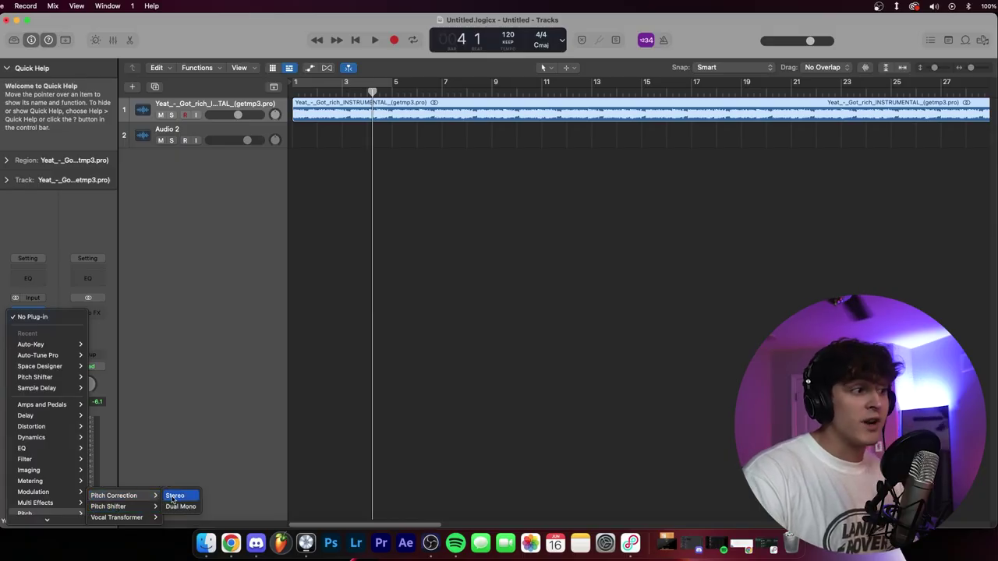
pyautogui.click(175, 496)
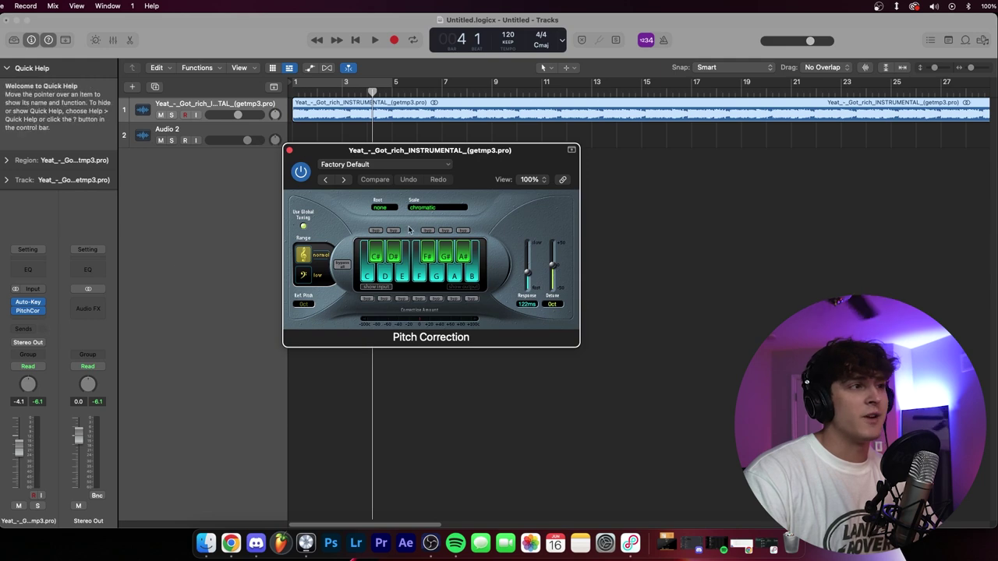
pyautogui.moveTo(514, 159); pyautogui.dragTo(553, 163)
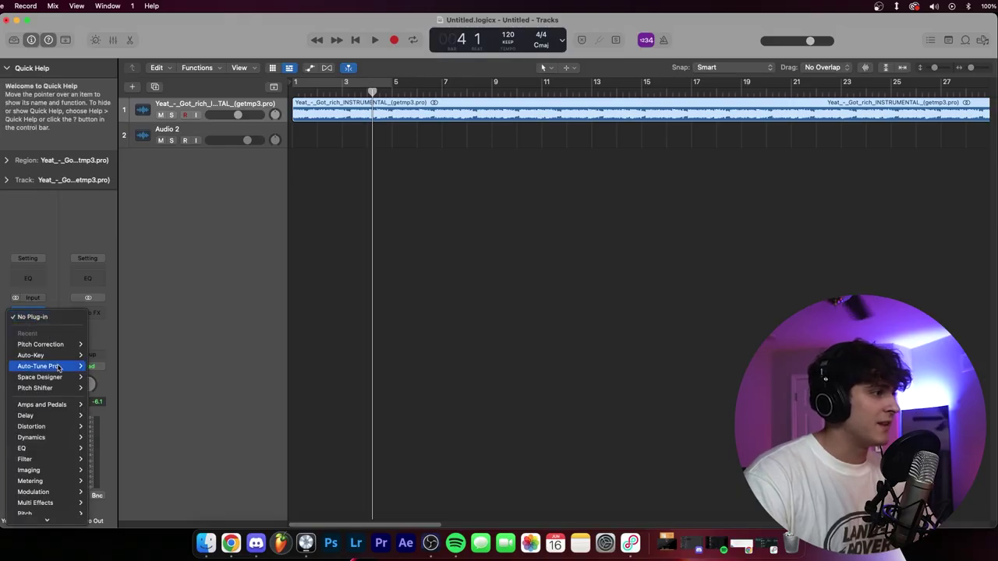
# Insert the Waves NS1 (m) noise suppressor on the Audio 2 track, raise its suppression to about 17, and close it
pyautogui.moveTo(74, 517)
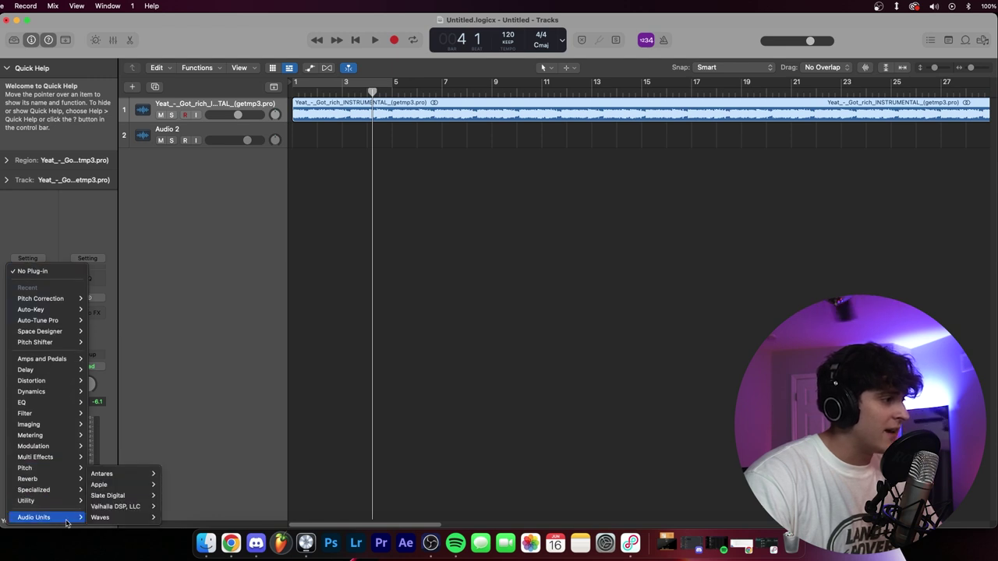
pyautogui.moveTo(113, 521)
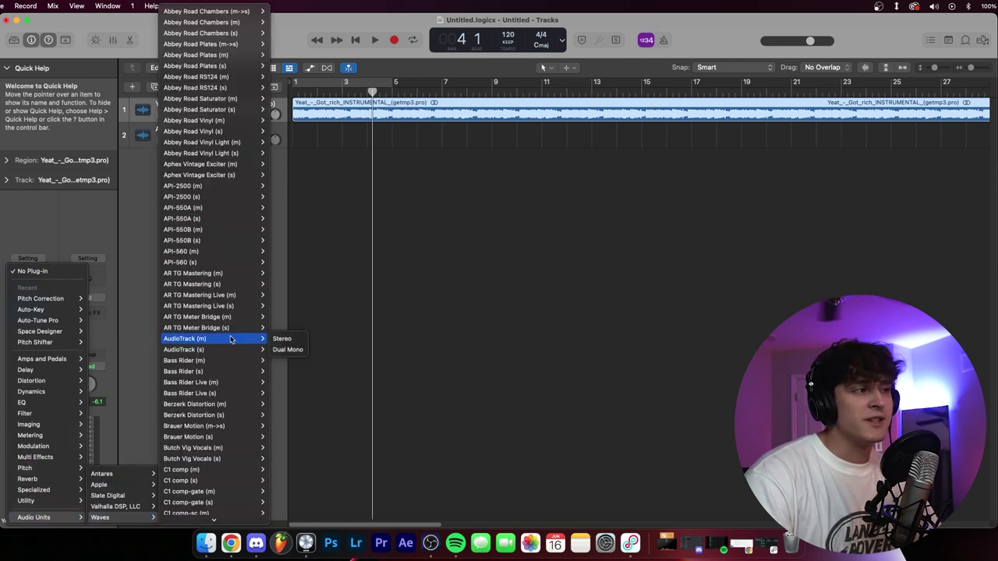
pyautogui.scroll(-5, 230, 339)
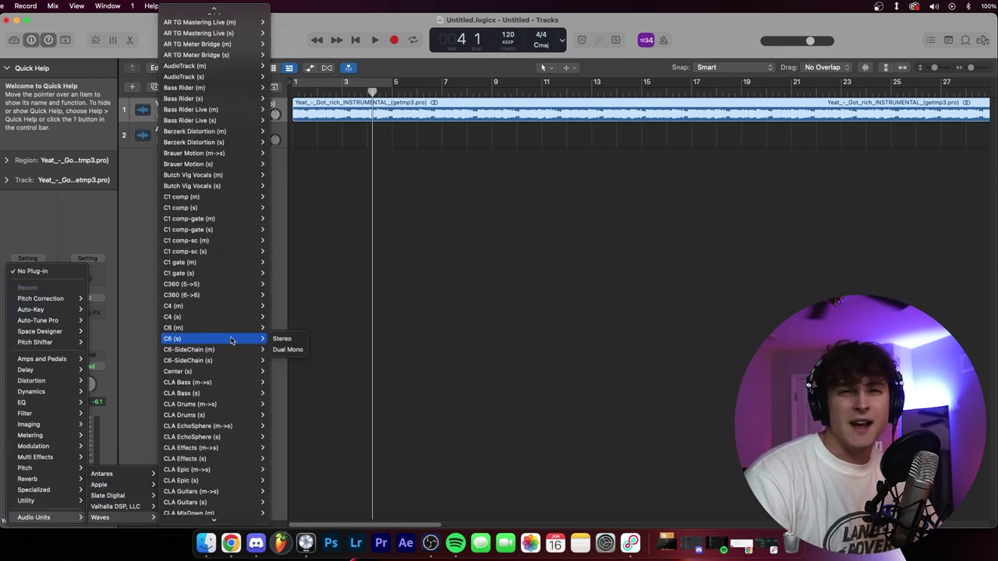
pyautogui.scroll(-3, 230, 340)
pyautogui.scroll(-15, 230, 340)
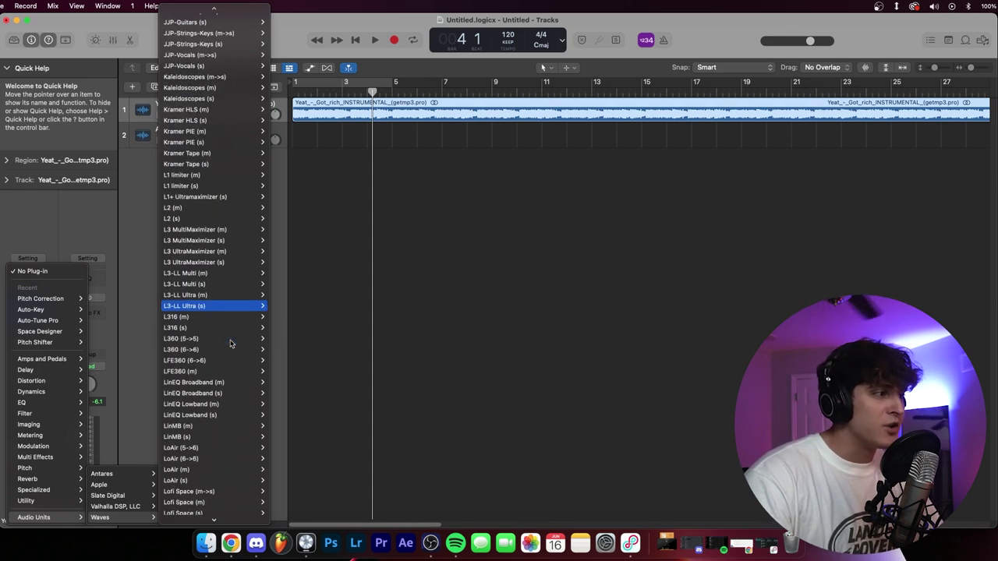
pyautogui.moveTo(230, 344)
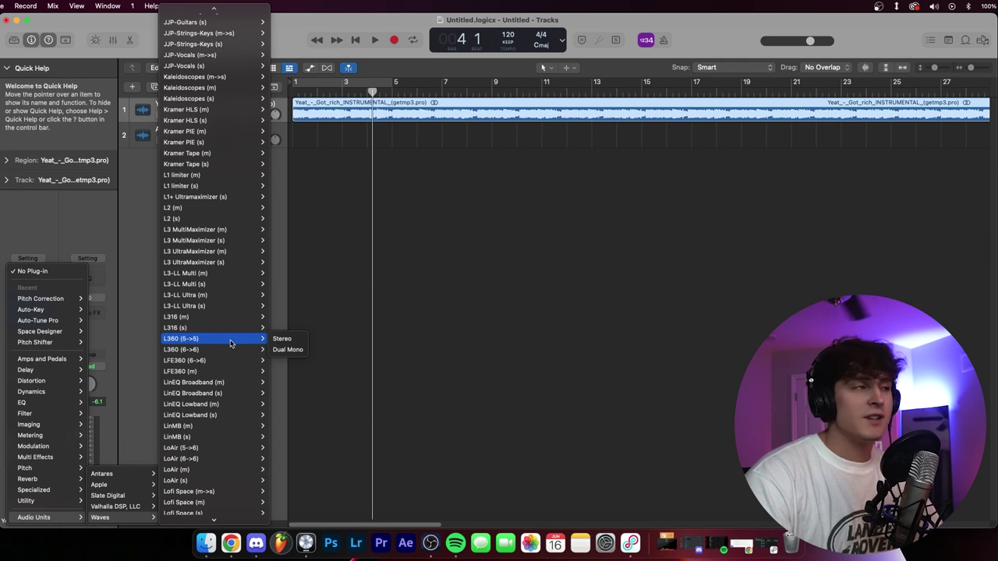
pyautogui.scroll(-10, 230, 344)
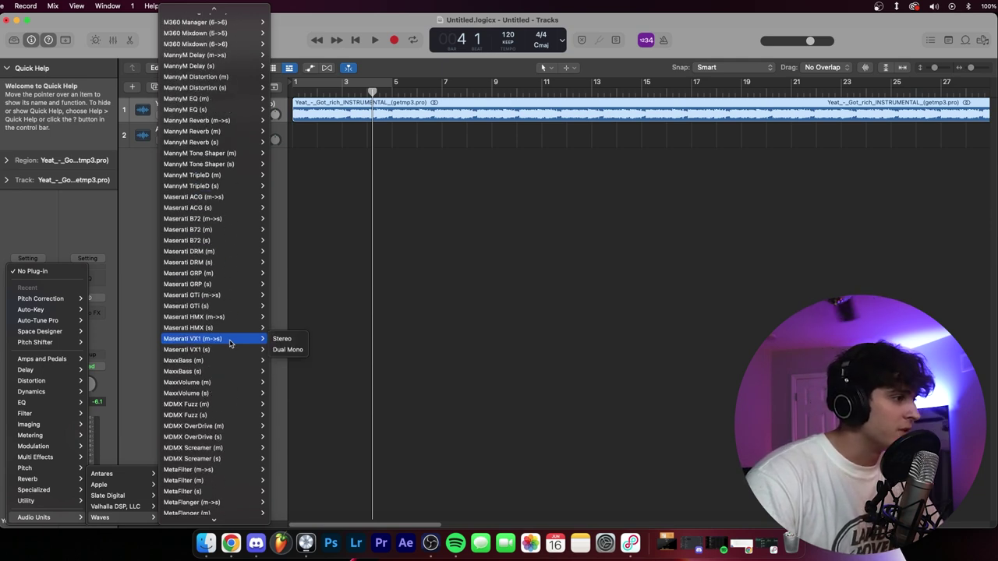
pyautogui.scroll(-5, 230, 343)
pyautogui.click(230, 340)
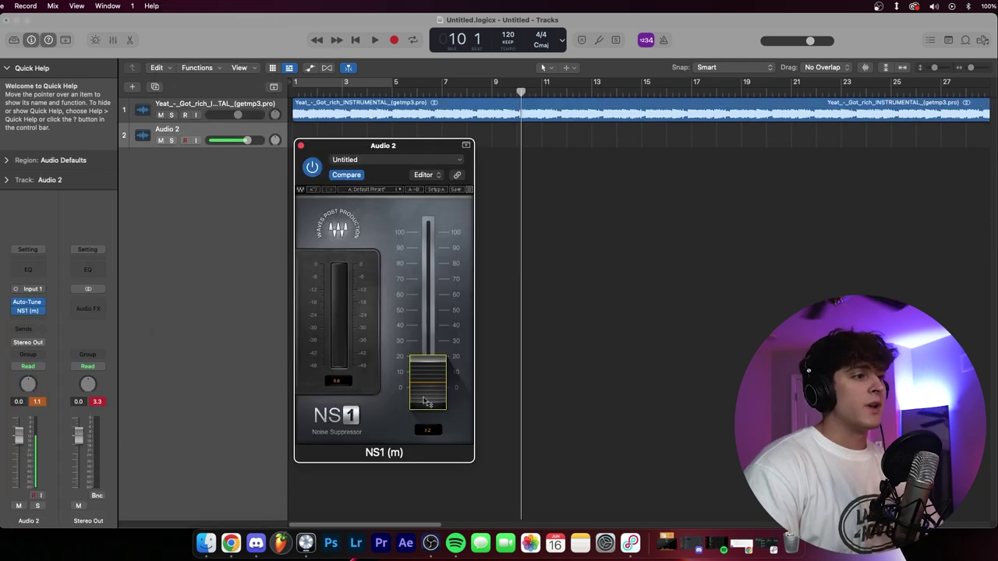
pyautogui.moveTo(488, 359); pyautogui.dragTo(483, 337)
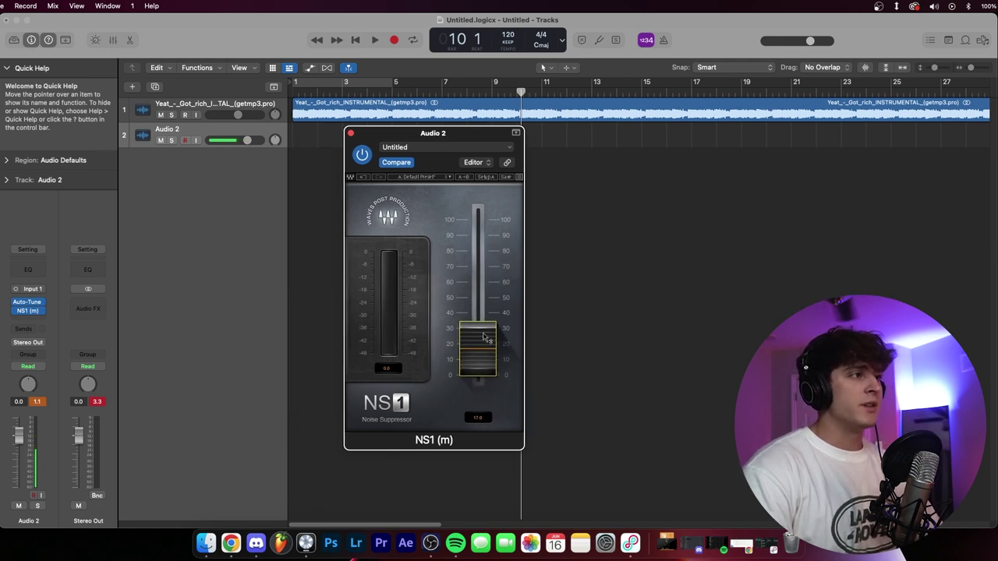
pyautogui.click(350, 134)
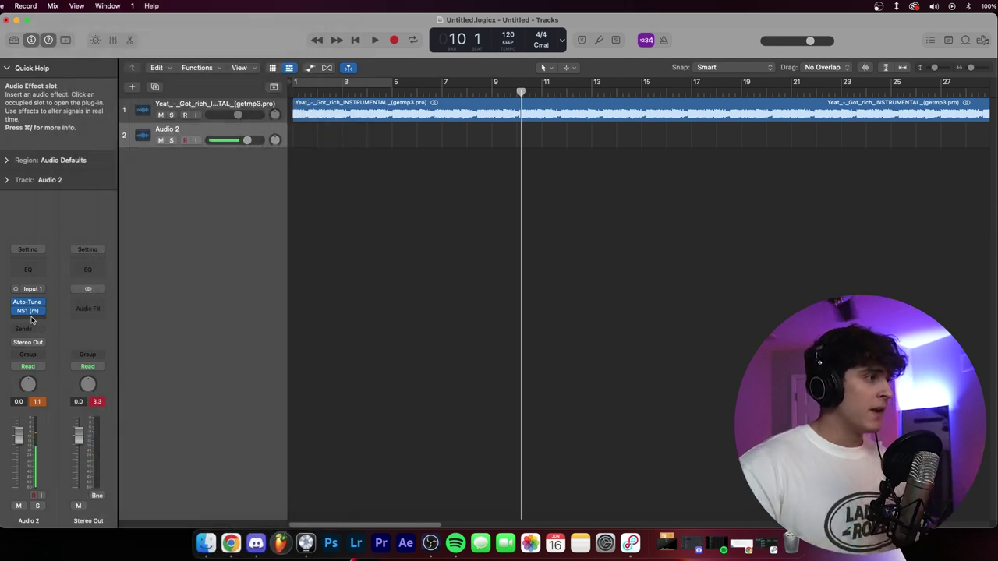
# Insert a mono Channel EQ after NS1 on the Audio 2 track and close its window
pyautogui.click(32, 319)
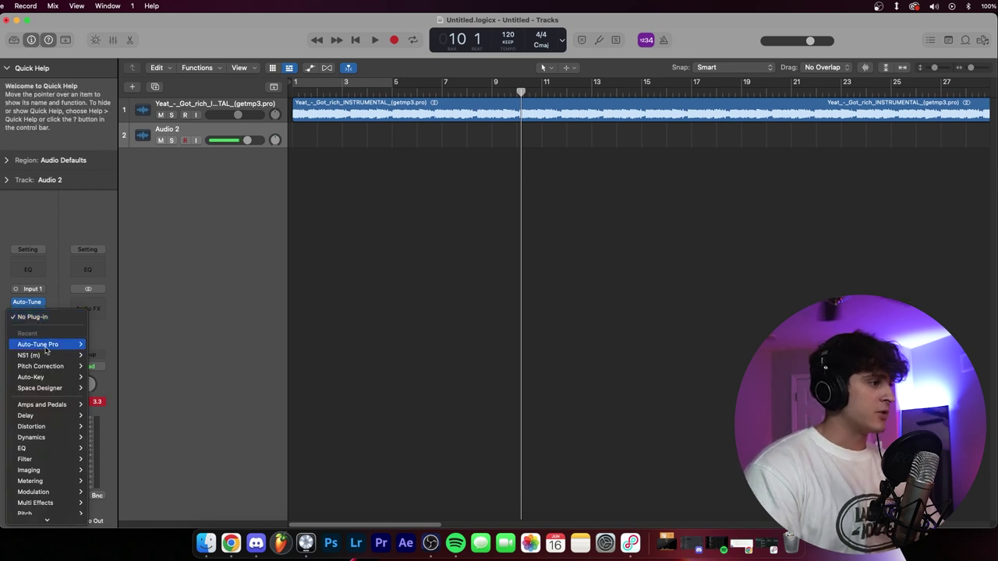
pyautogui.moveTo(51, 471)
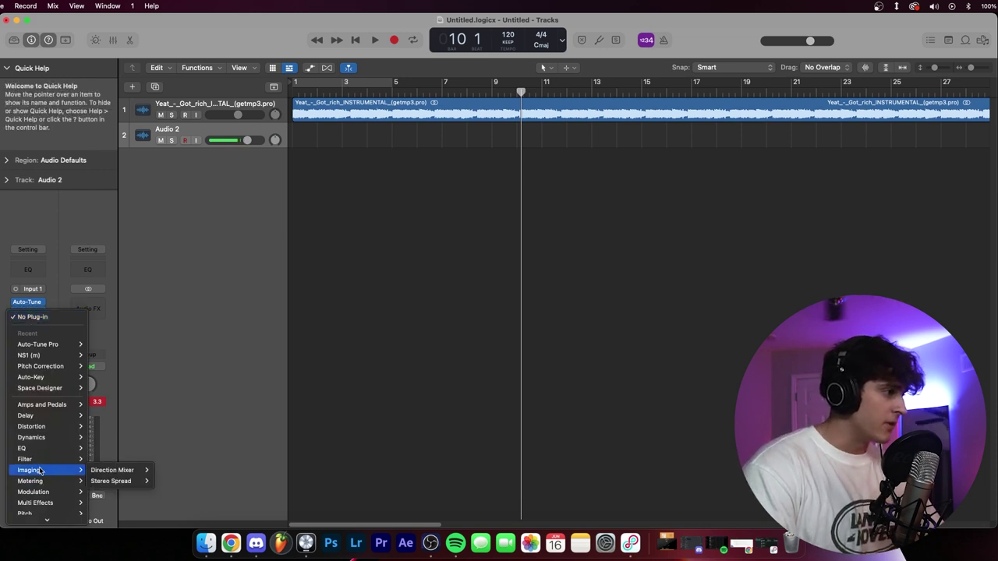
pyautogui.moveTo(31, 449)
pyautogui.moveTo(120, 450)
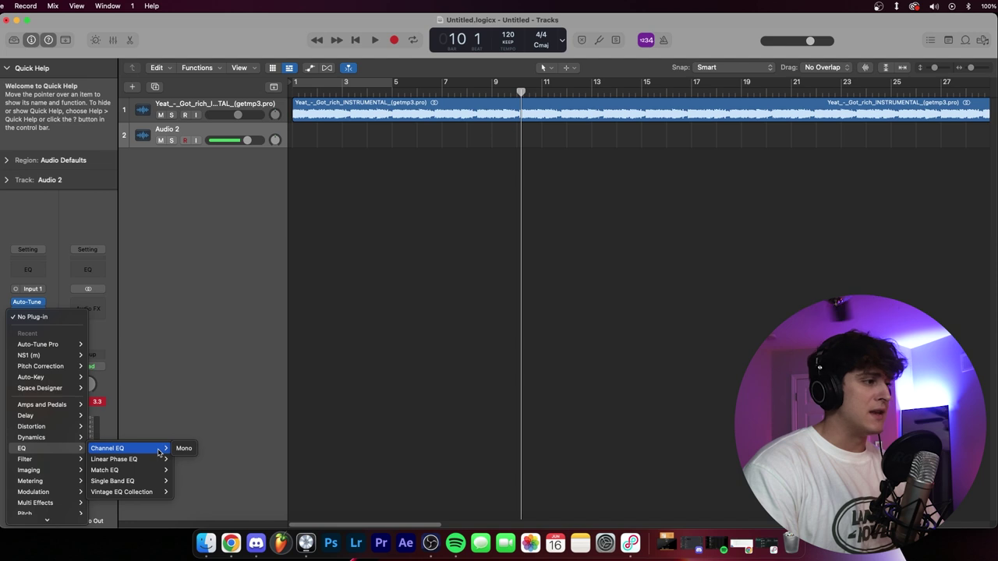
pyautogui.click(184, 448)
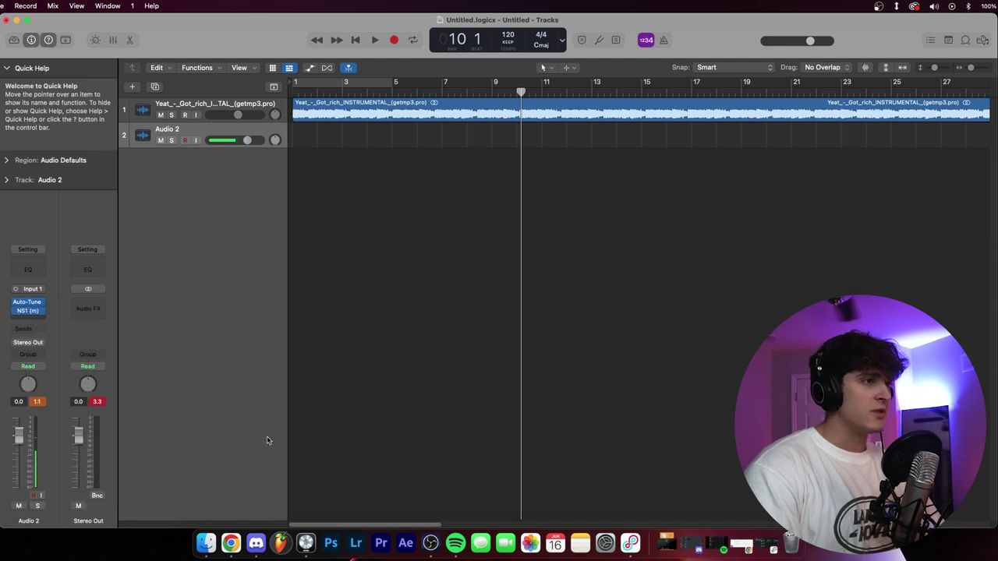
pyautogui.click(260, 159)
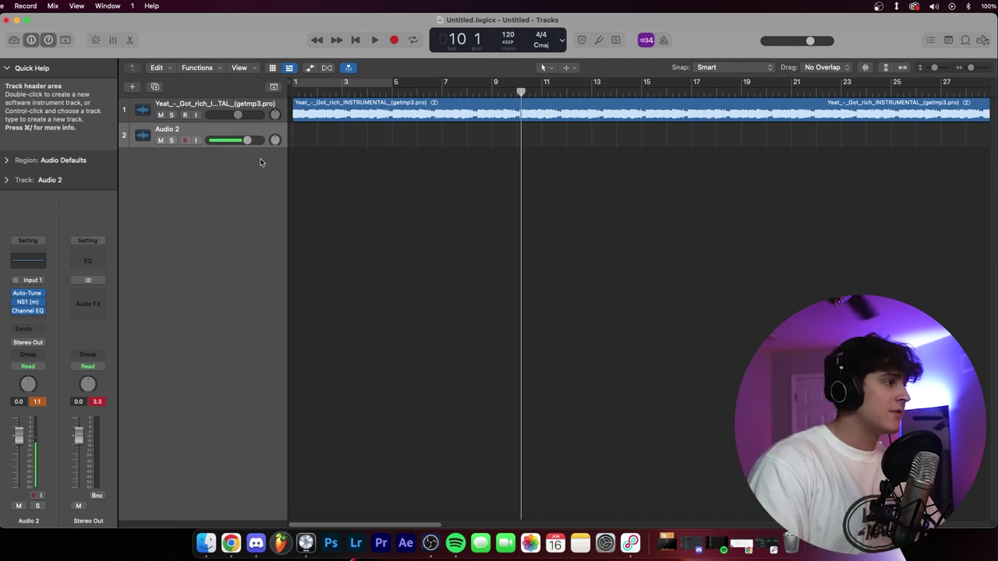
# Insert the Waves CLA-76 (m) compressor after the Channel EQ on Audio 2 and close its window
pyautogui.click(27, 319)
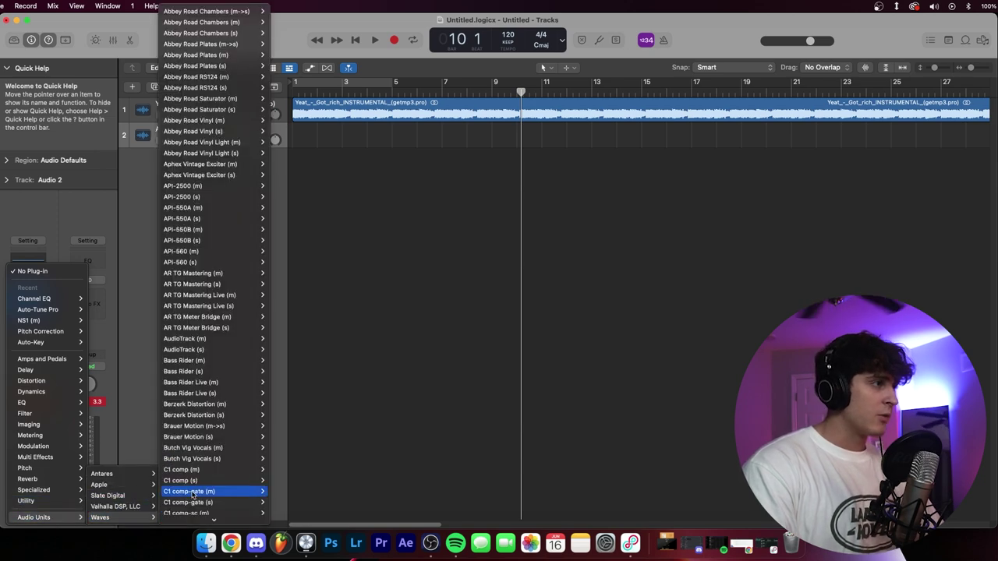
pyautogui.scroll(-10, 191, 495)
pyautogui.moveTo(215, 433)
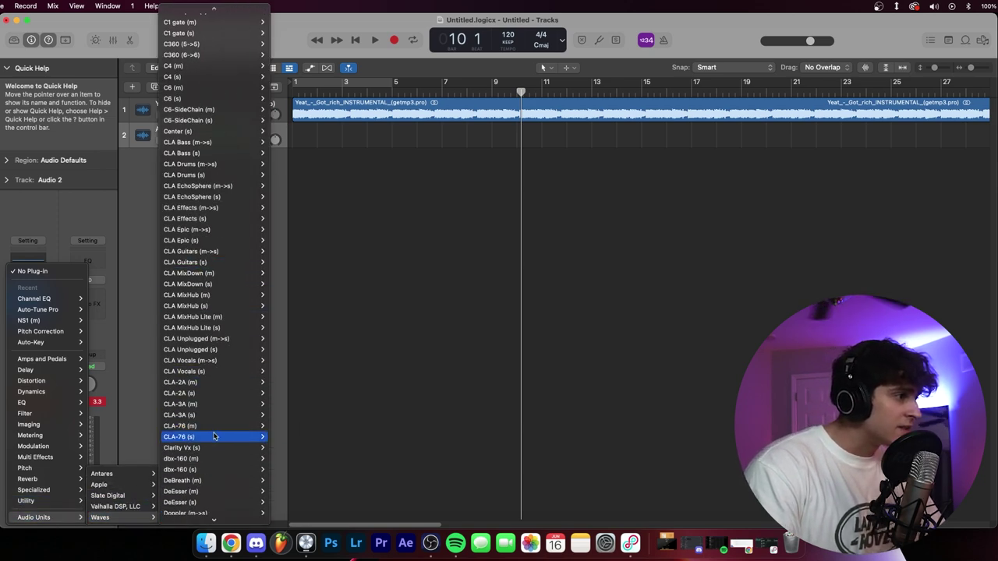
pyautogui.click(280, 426)
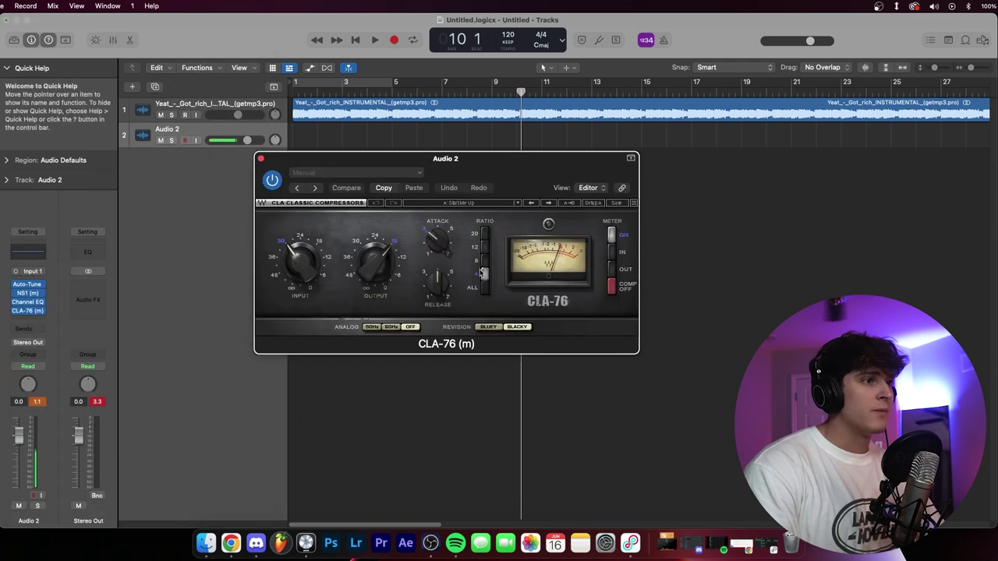
pyautogui.click(260, 159)
# Insert the Waves CLA-2A (m) compressor after CLA-76 on Audio 2 and close its window
pyautogui.click(32, 320)
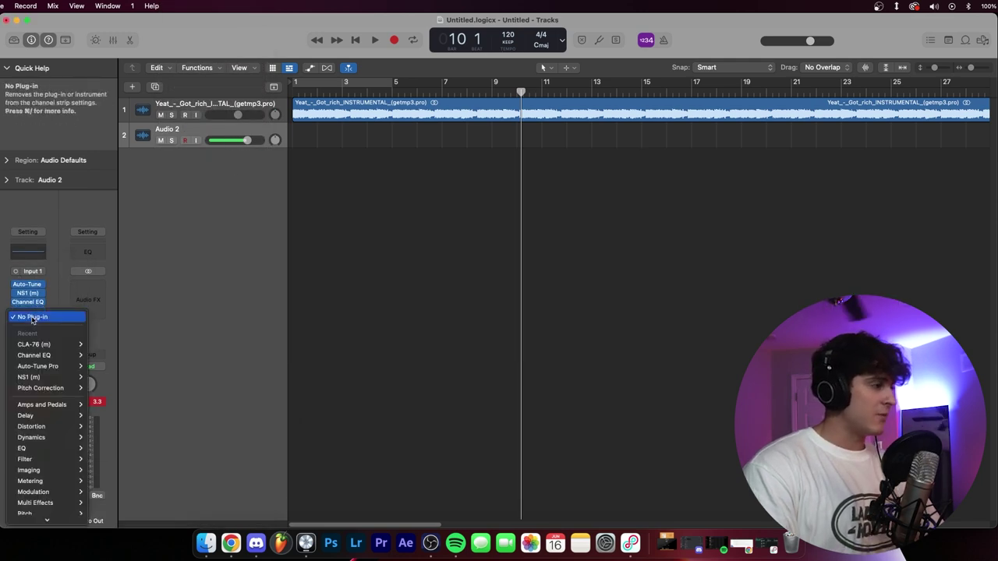
pyautogui.moveTo(35, 517)
pyautogui.moveTo(102, 517)
pyautogui.scroll(-5, 197, 460)
pyautogui.moveTo(195, 450)
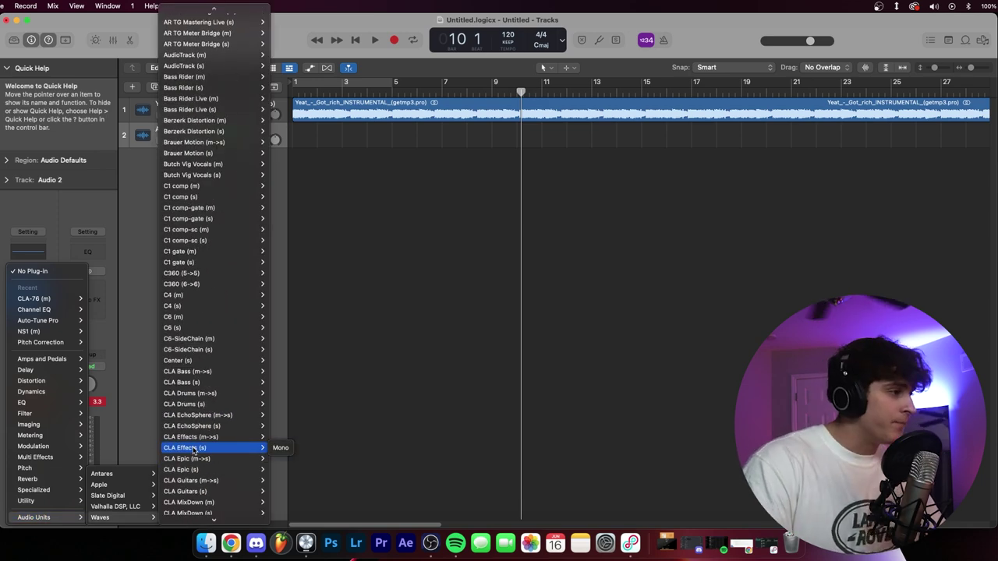
pyautogui.scroll(-3, 204, 413)
pyautogui.moveTo(206, 404)
pyautogui.scroll(-2, 206, 404)
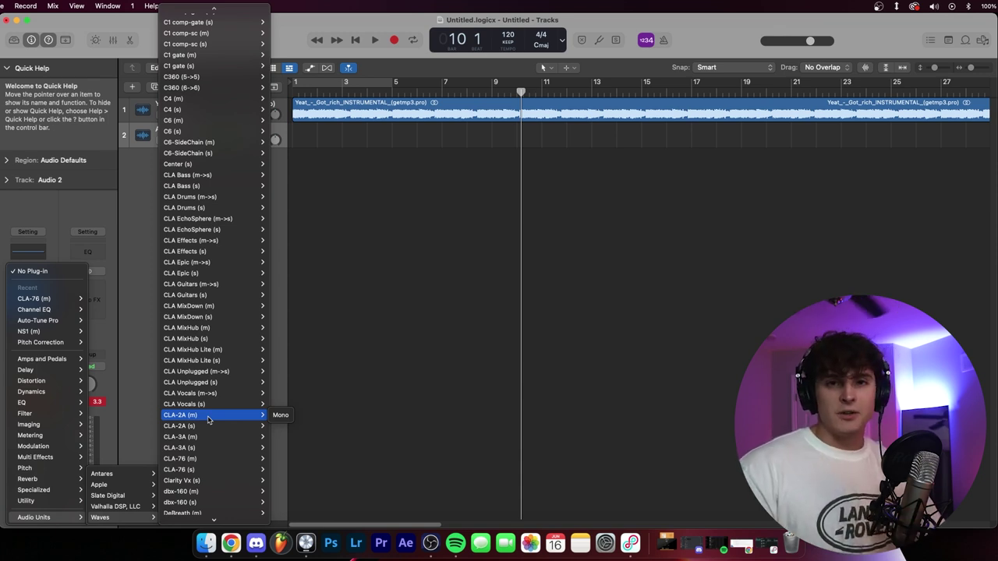
pyautogui.click(208, 417)
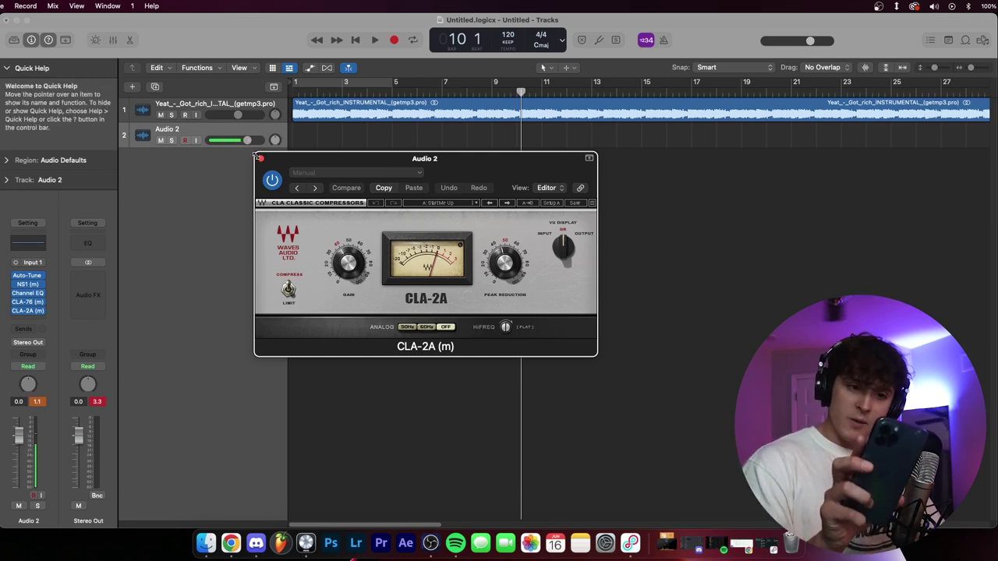
pyautogui.click(261, 158)
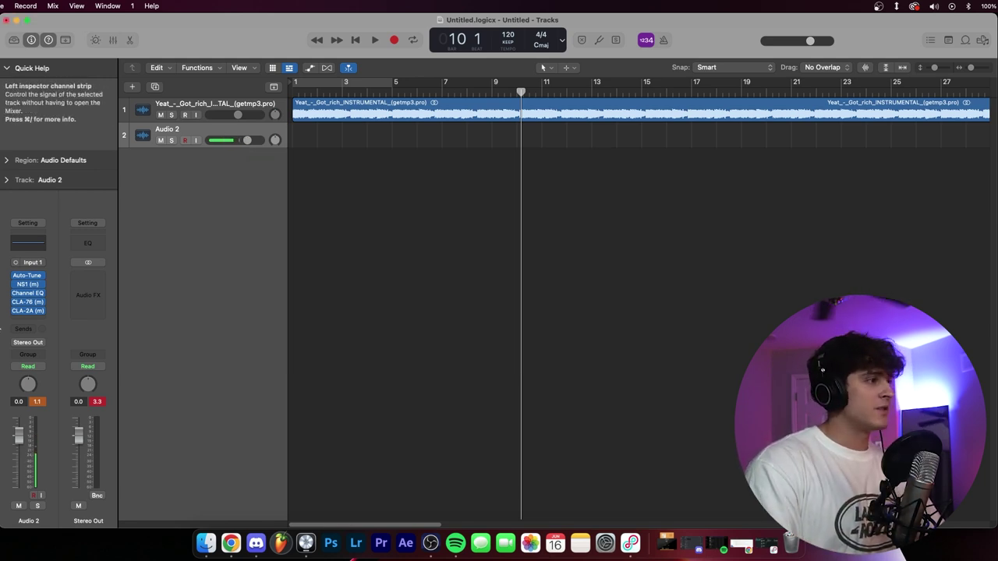
# Insert the Waves L1 limiter (m) after CLA-2A on Audio 2 and close its window
pyautogui.click(24, 320)
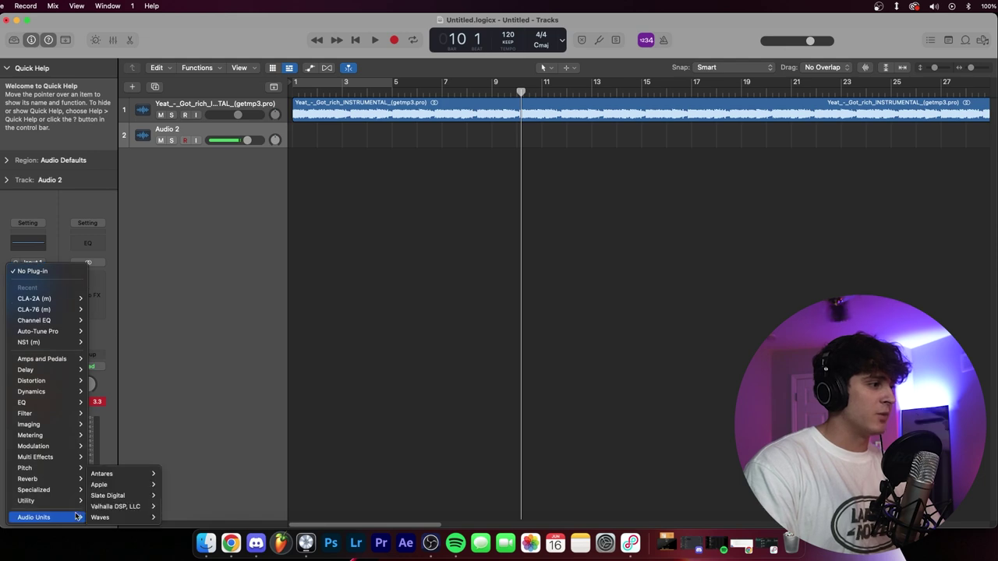
pyautogui.scroll(-20, 234, 449)
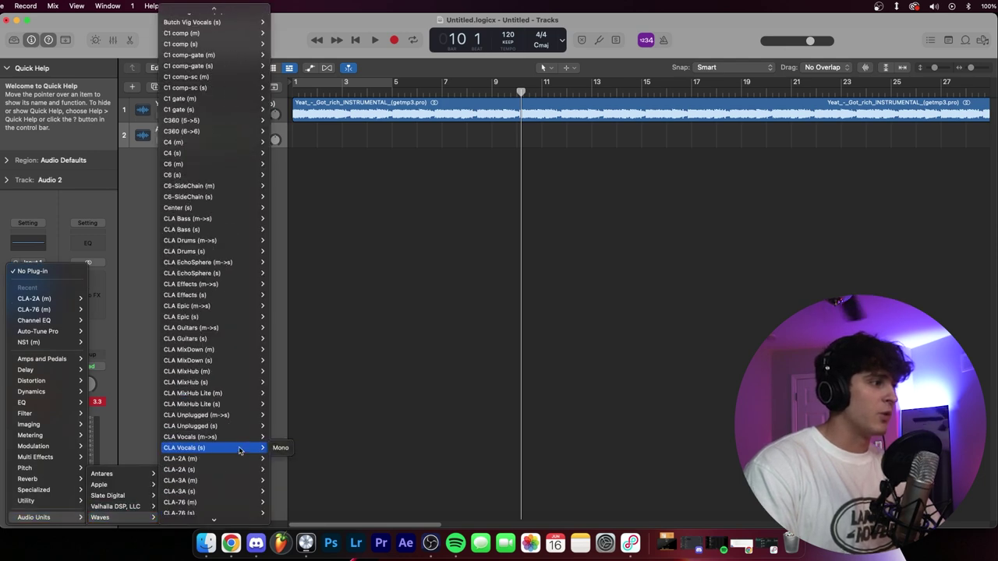
pyautogui.scroll(-2, 230, 452)
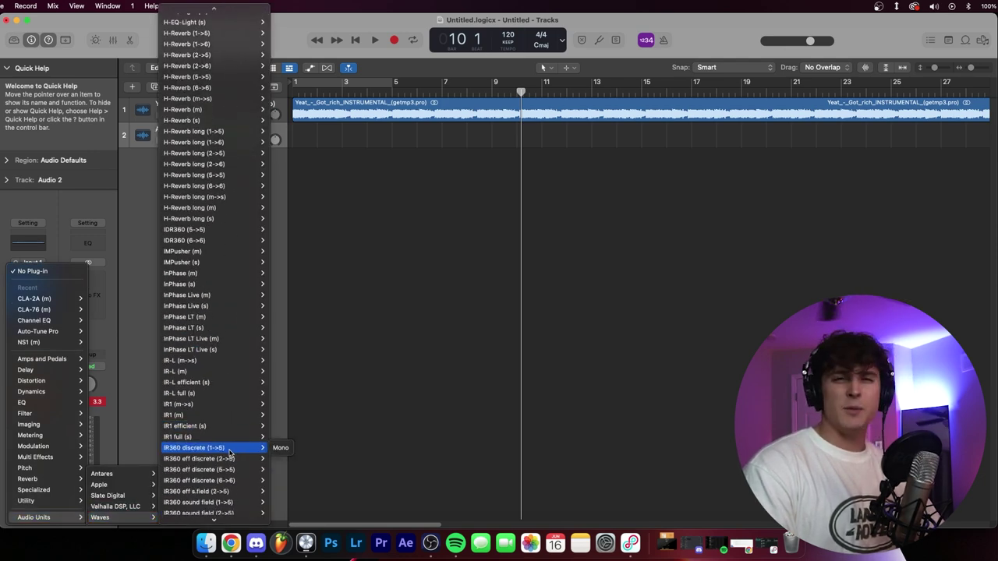
pyautogui.scroll(-15, 226, 350)
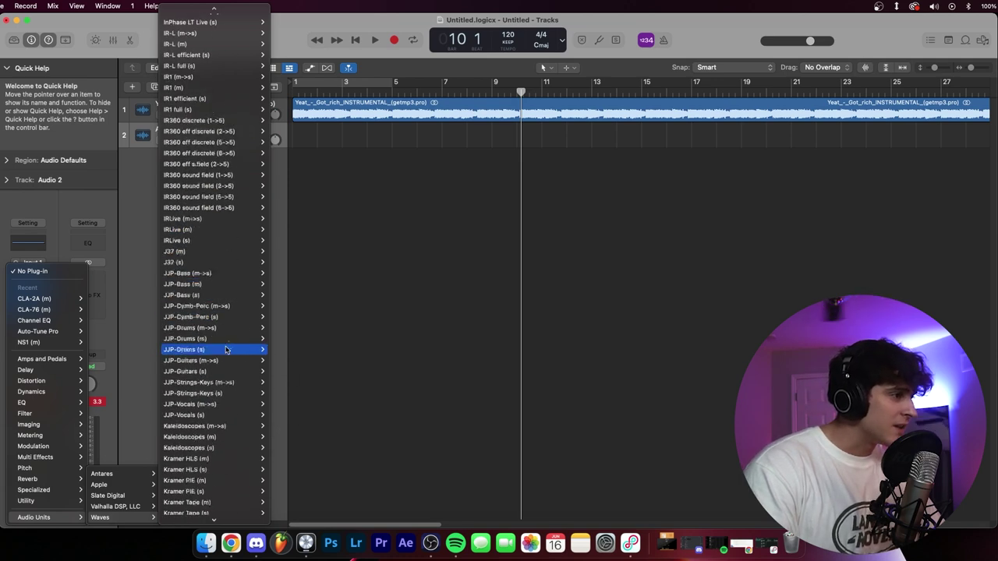
pyautogui.scroll(-20, 227, 350)
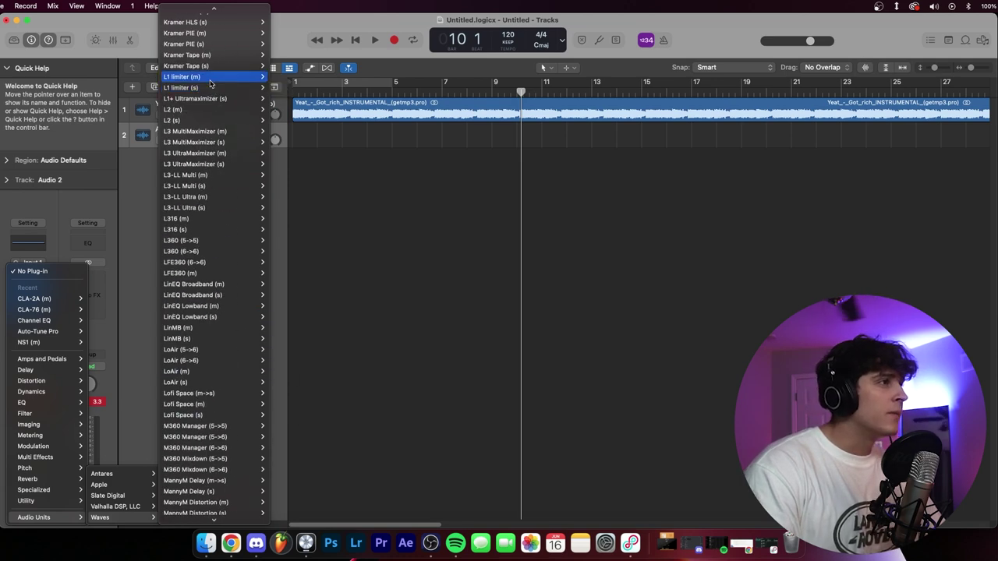
pyautogui.click(280, 76)
pyautogui.click(260, 159)
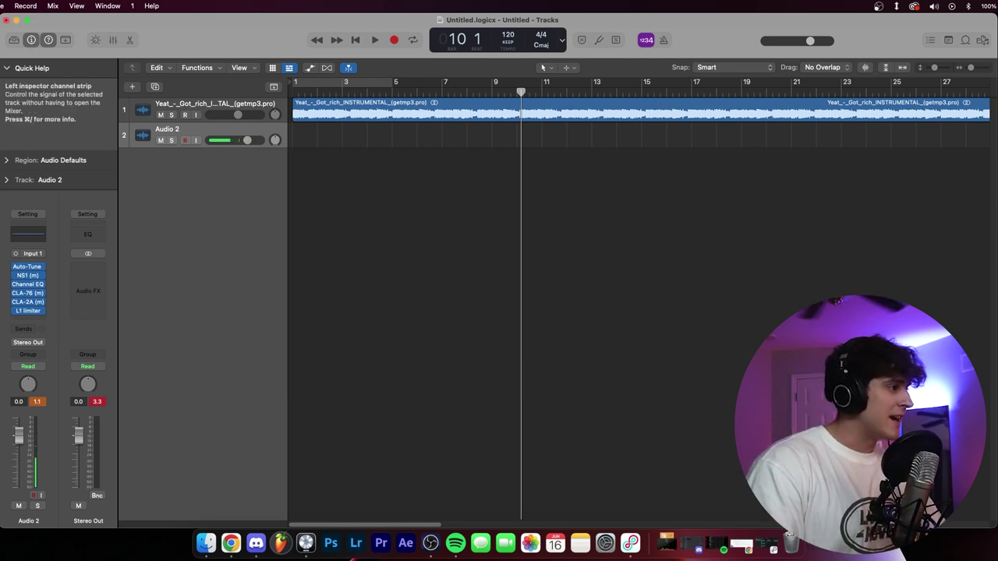
# Insert the Exciter from the Specialized effects after the L1 limiter on Audio 2
pyautogui.click(25, 321)
pyautogui.scroll(-2, 46, 359)
pyautogui.moveTo(54, 371)
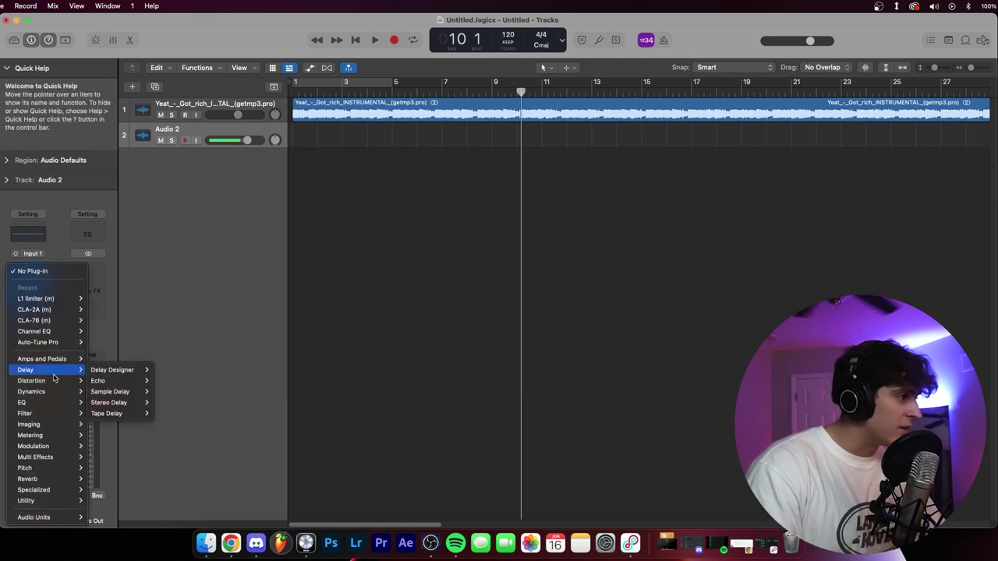
pyautogui.moveTo(54, 489)
pyautogui.moveTo(116, 493)
pyautogui.click(149, 489)
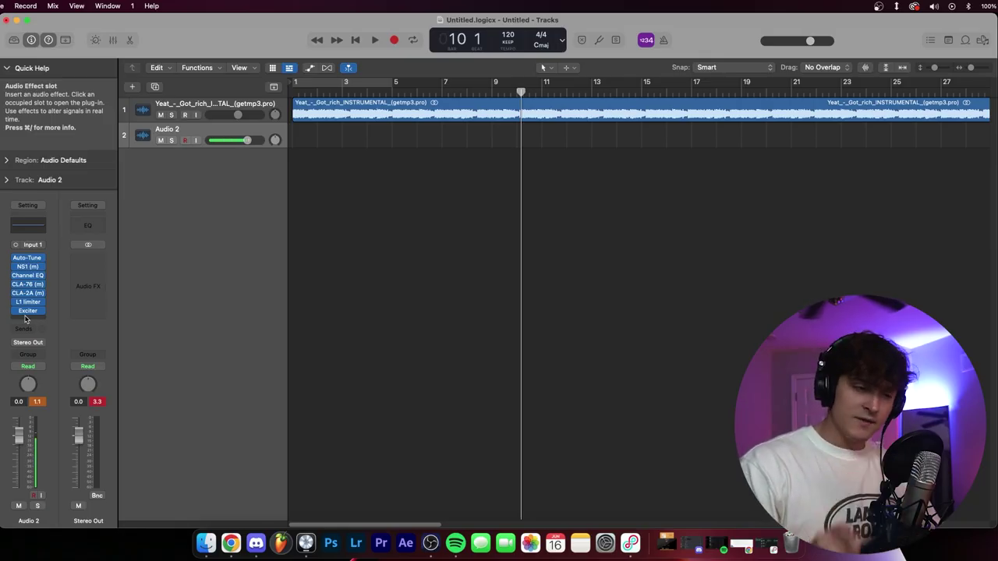
# Insert the Waves Q10 (m) equalizer after the Exciter on Audio 2 and close its window
pyautogui.click(26, 319)
pyautogui.moveTo(34, 517)
pyautogui.moveTo(100, 517)
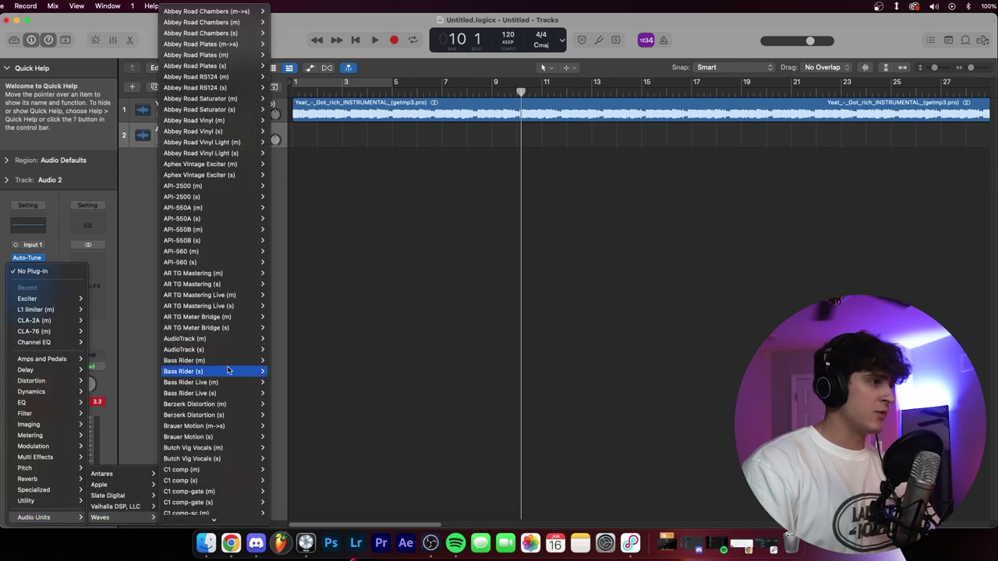
pyautogui.scroll(-20, 211, 336)
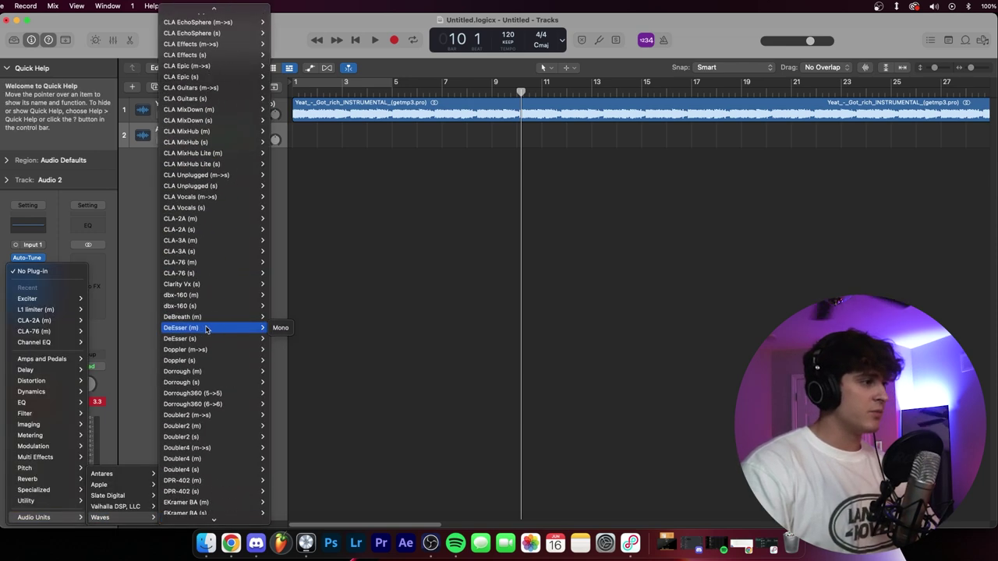
pyautogui.scroll(-15, 226, 331)
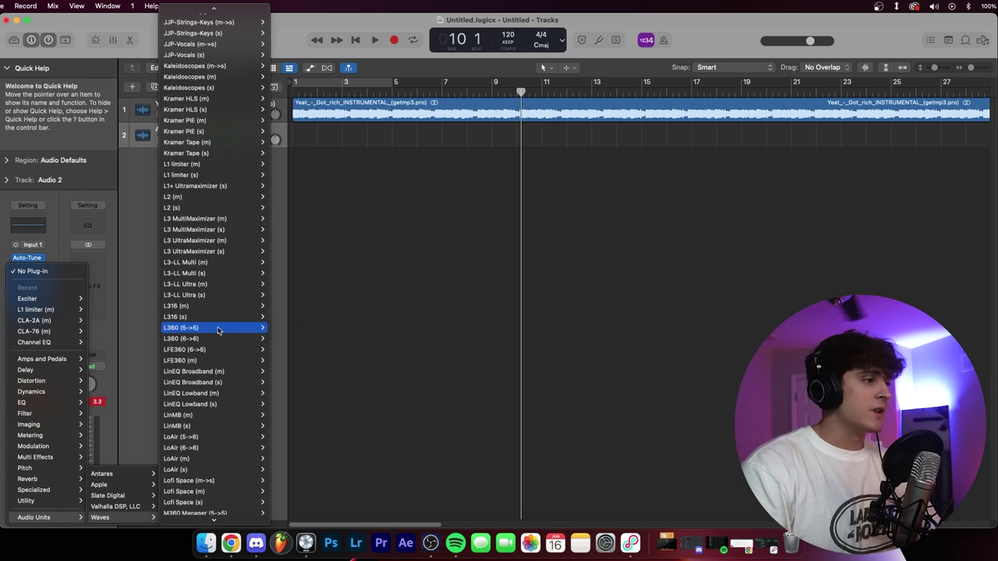
pyautogui.click(221, 330)
pyautogui.click(277, 122)
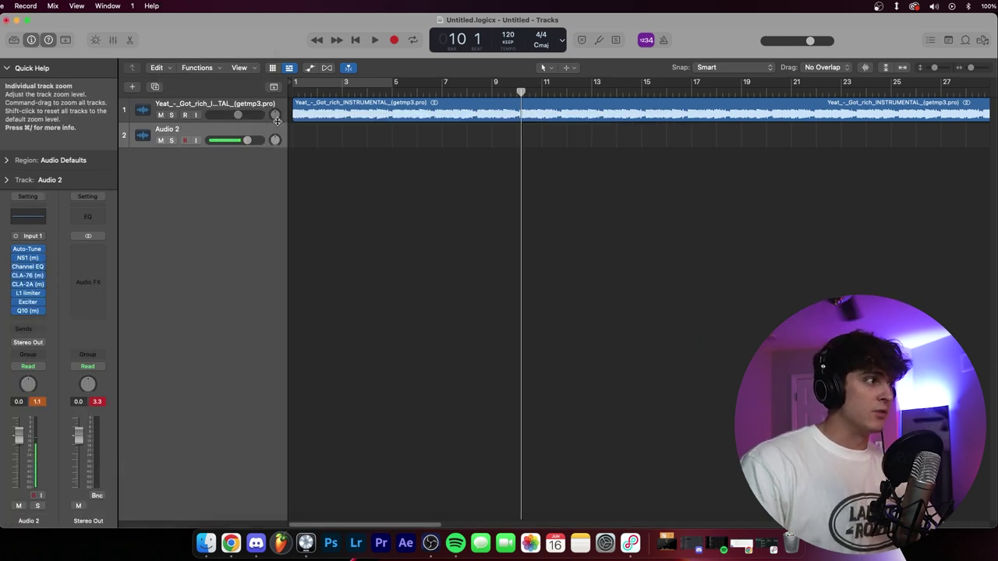
# Insert the Waves DeEsser (m) after the Q10 on Audio 2 and close its window
pyautogui.click(28, 320)
pyautogui.moveTo(71, 519)
pyautogui.moveTo(117, 518)
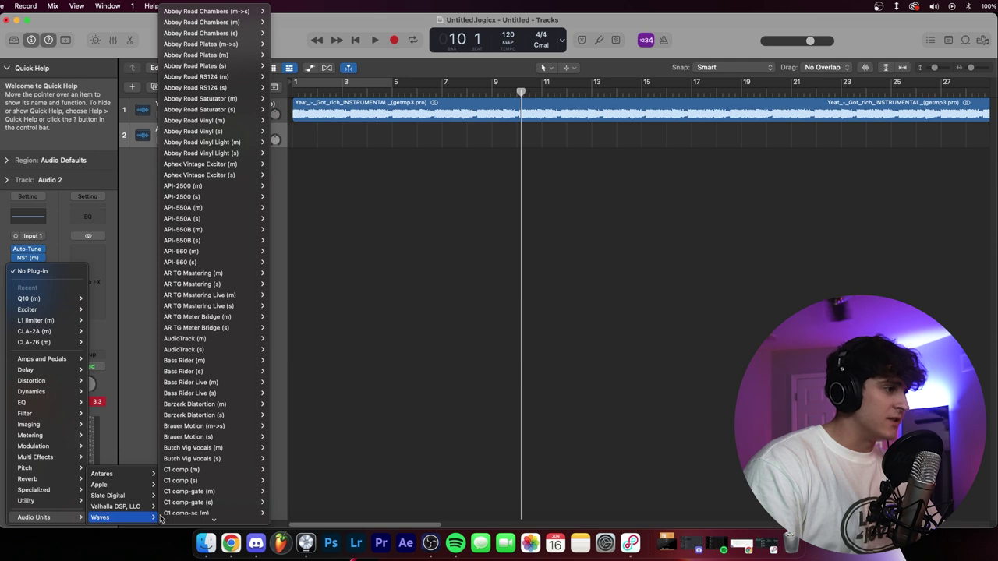
pyautogui.scroll(-4, 198, 369)
pyautogui.scroll(-10, 198, 370)
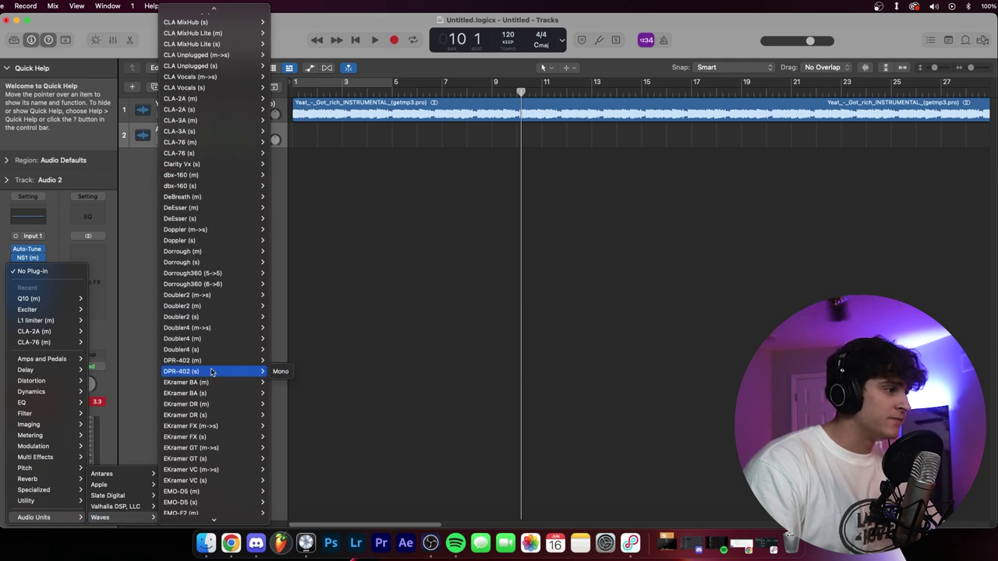
pyautogui.click(221, 209)
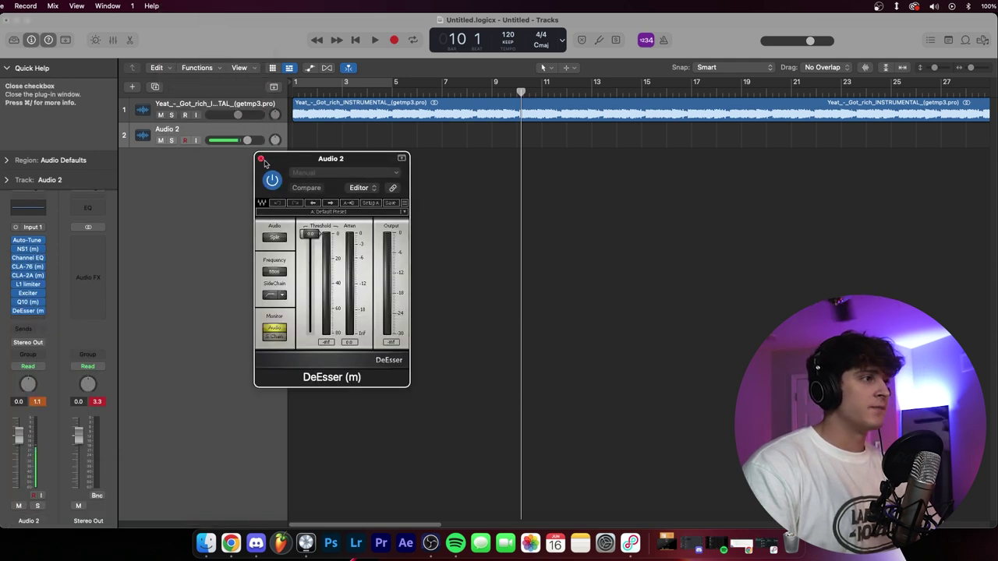
pyautogui.click(261, 161)
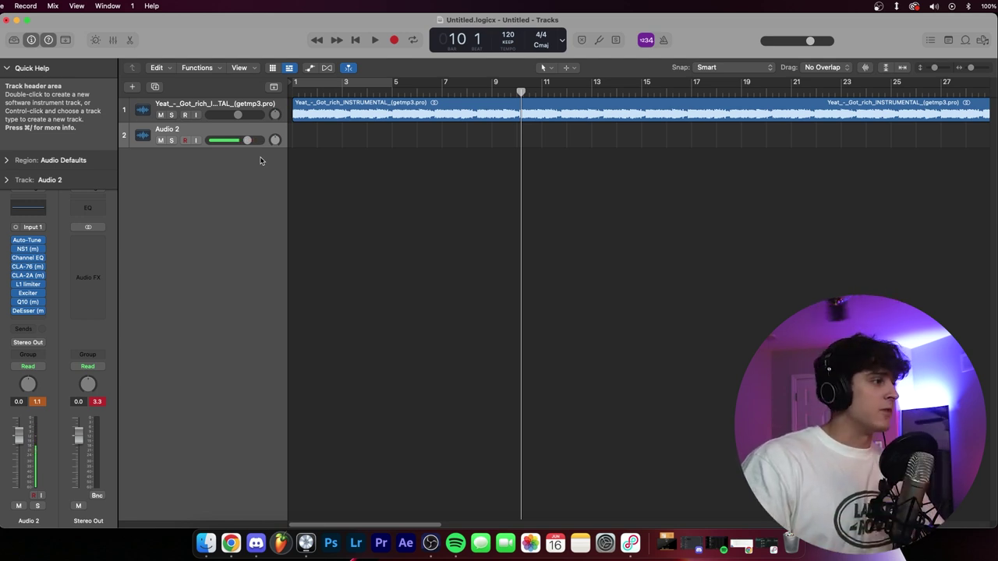
pyautogui.click(30, 328)
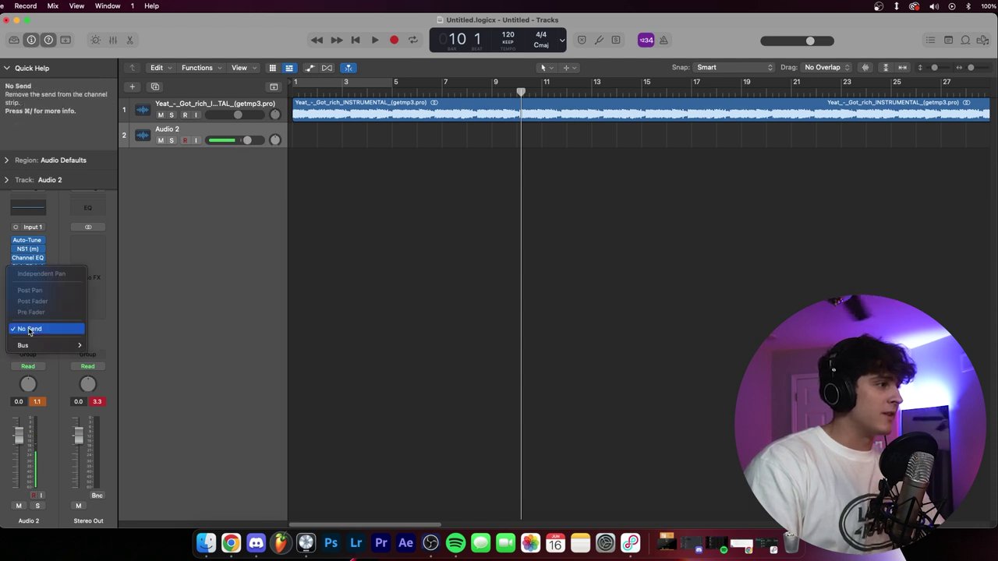
pyautogui.moveTo(51, 346)
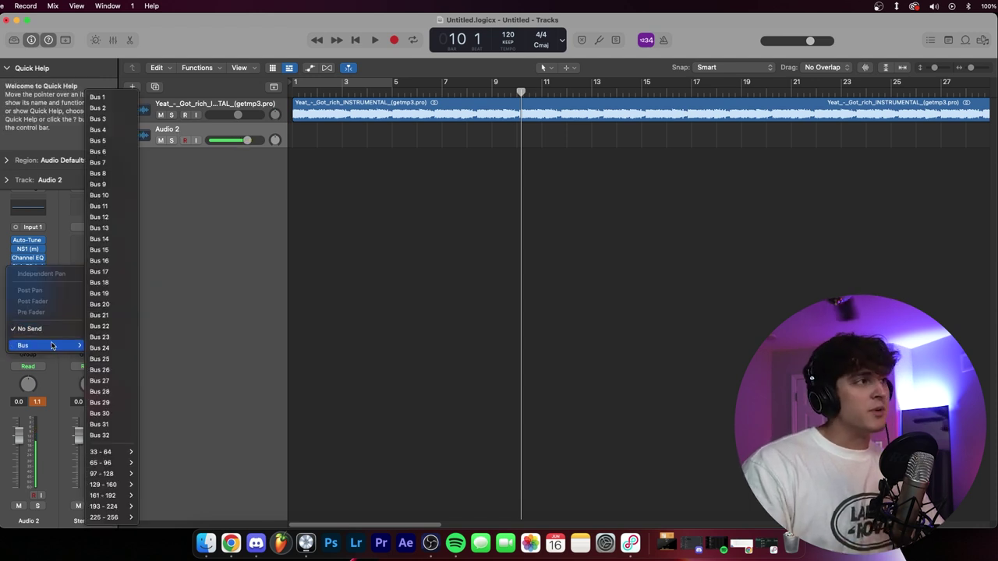
pyautogui.click(251, 339)
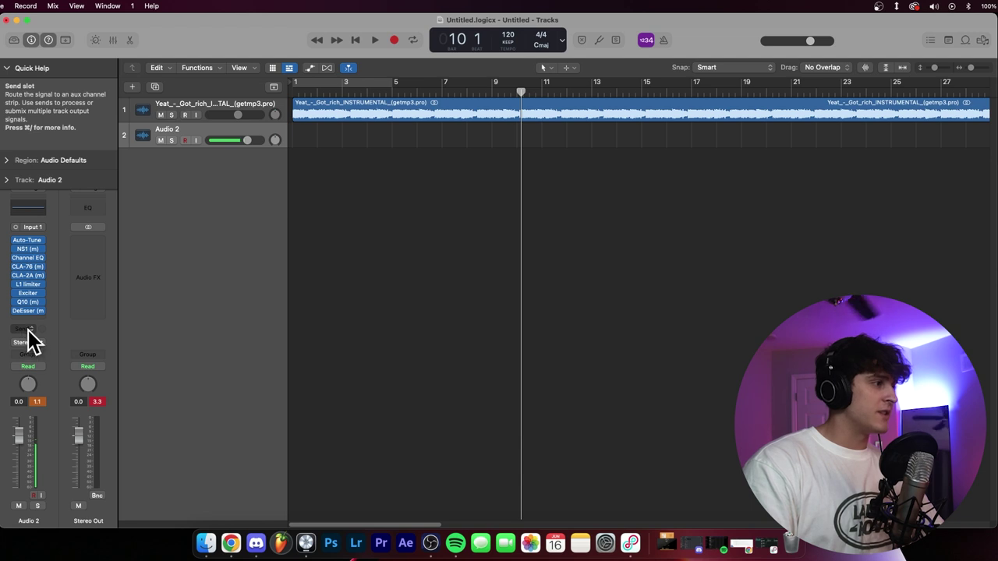
# Add a send to Bus 1 on Audio 2 and rename its aux channel as Reverb
pyautogui.click(29, 331)
pyautogui.moveTo(48, 348)
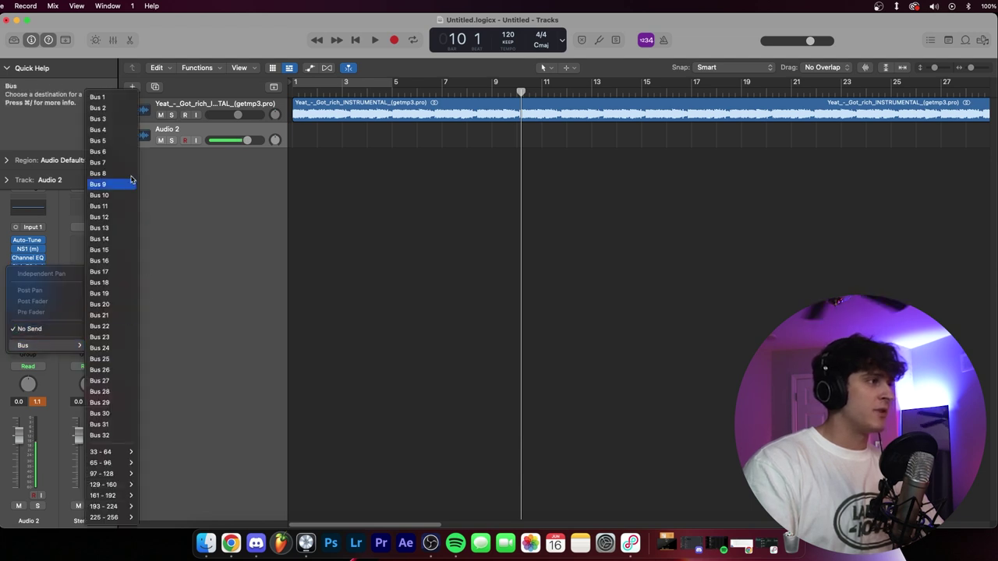
pyautogui.click(101, 97)
pyautogui.doubleClick(89, 521)
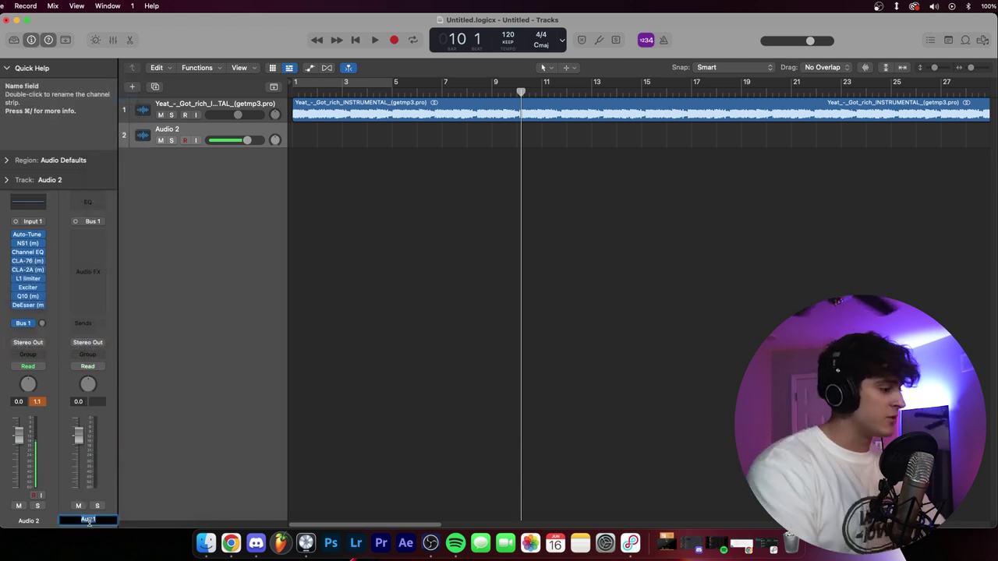
pyautogui.write('Reverb')
pyautogui.press('Return')
# Add a second send to Bus 2 on Audio 2 and rename its aux channel as Delay
pyautogui.click(29, 332)
pyautogui.moveTo(48, 348)
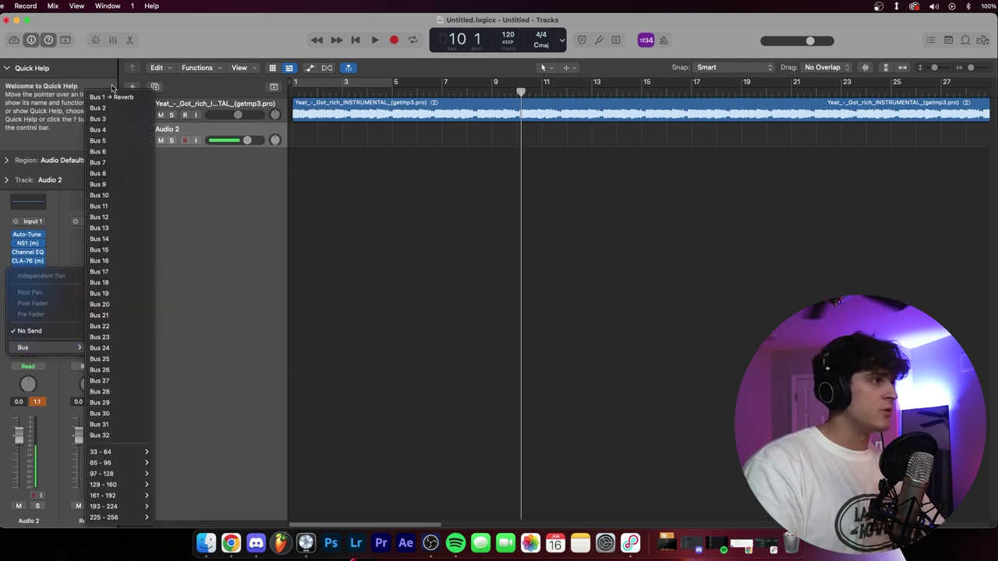
pyautogui.click(114, 109)
pyautogui.doubleClick(91, 521)
pyautogui.write('Delay')
pyautogui.press('Return')
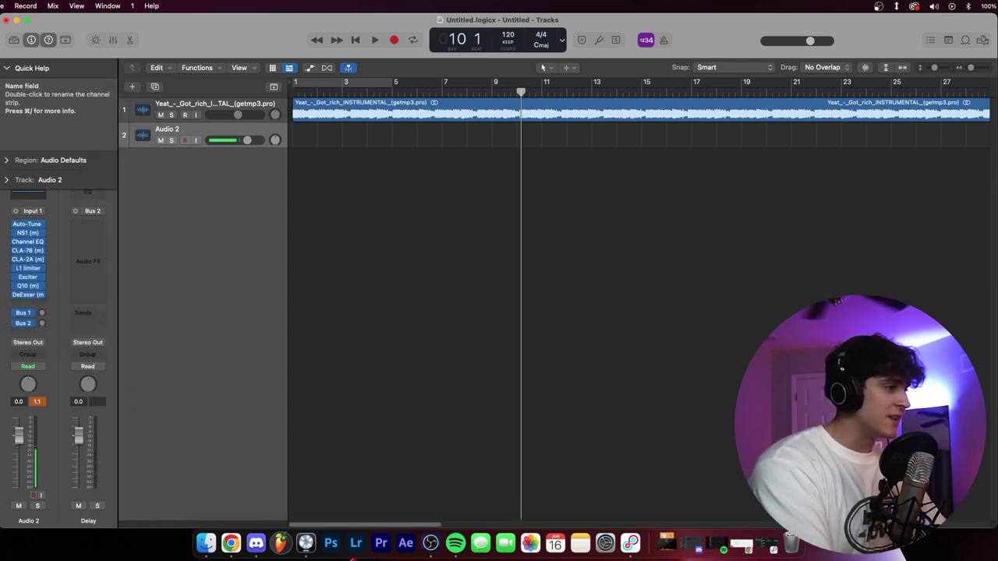
# Insert a mono Tape Delay on the Delay aux channel and close its window
pyautogui.click(82, 225)
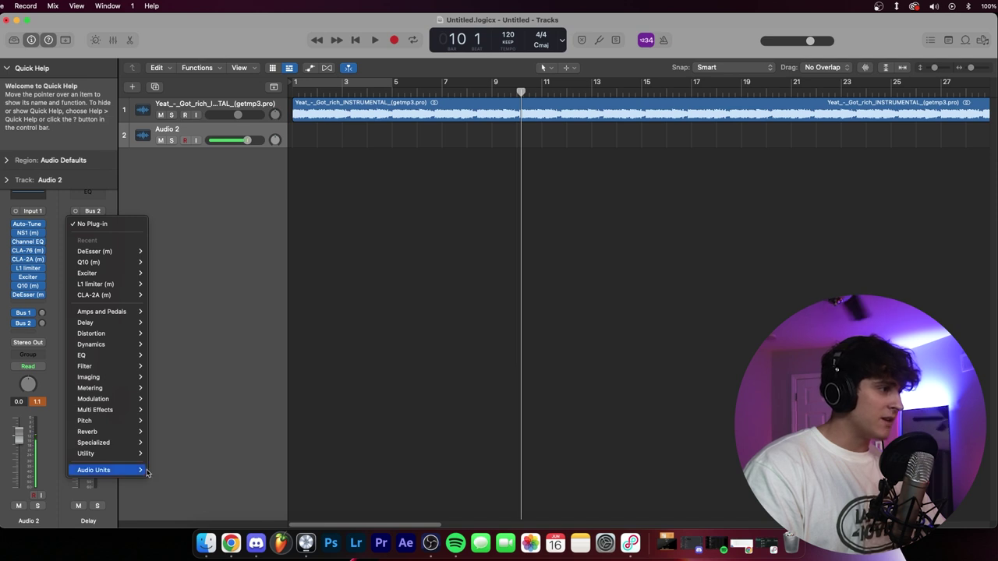
pyautogui.moveTo(114, 394)
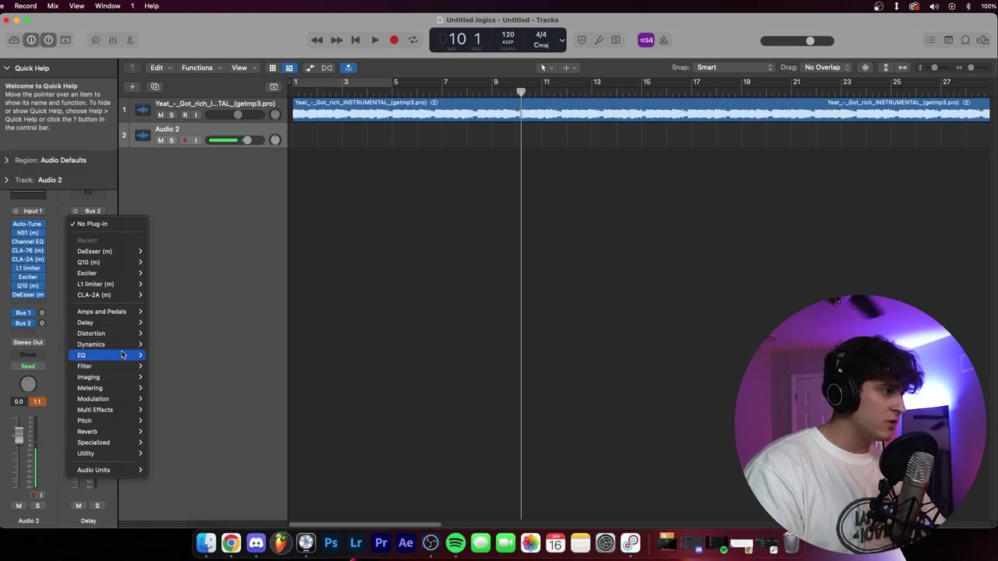
pyautogui.moveTo(117, 356)
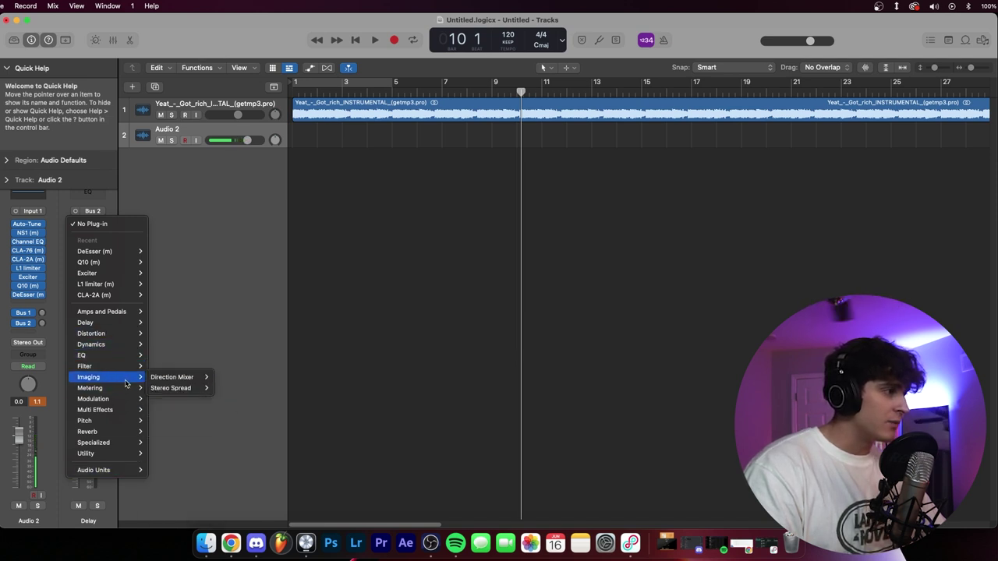
pyautogui.moveTo(117, 323)
pyautogui.moveTo(178, 363)
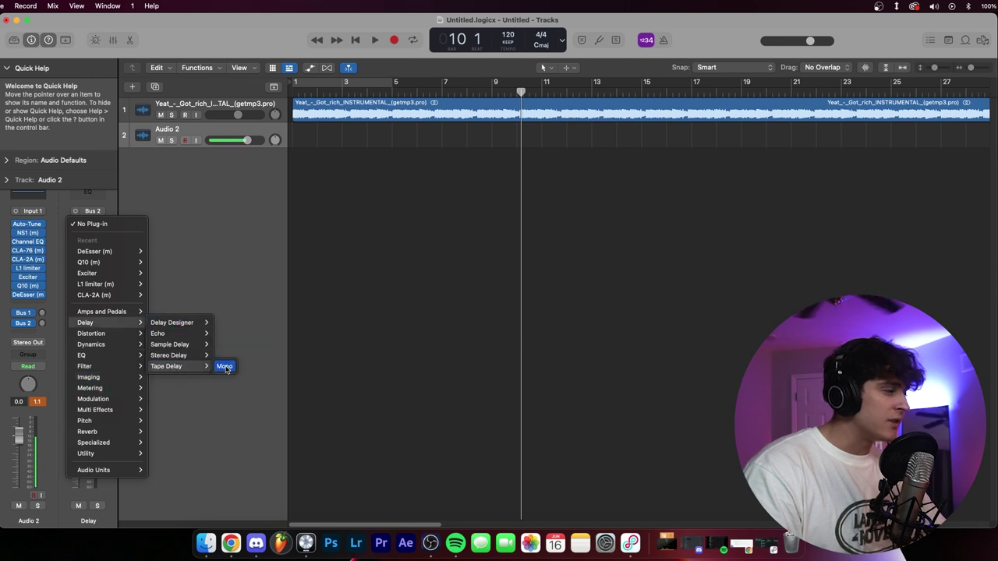
pyautogui.click(227, 365)
pyautogui.click(258, 158)
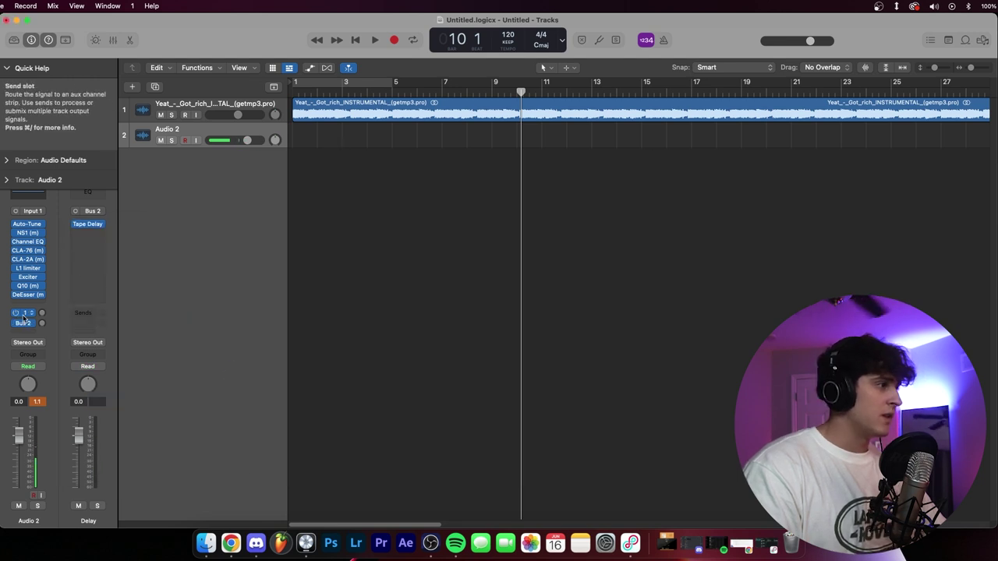
# Show the Reverb aux of Bus 1, insert a Mono->Stereo Space Designer reverb on it and close its window
pyautogui.click(28, 314)
pyautogui.click(86, 233)
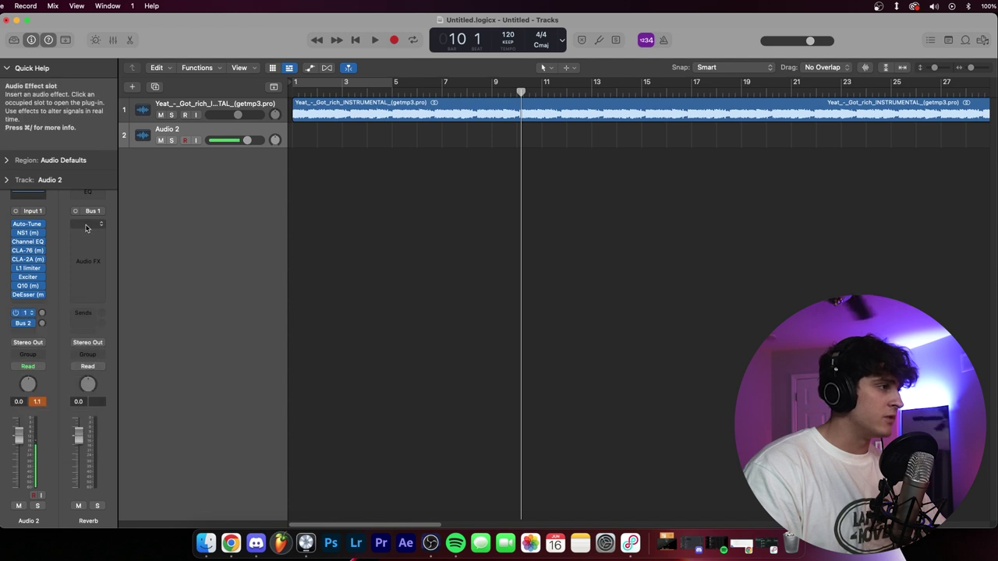
pyautogui.click(87, 231)
pyautogui.moveTo(87, 431)
pyautogui.moveTo(172, 464)
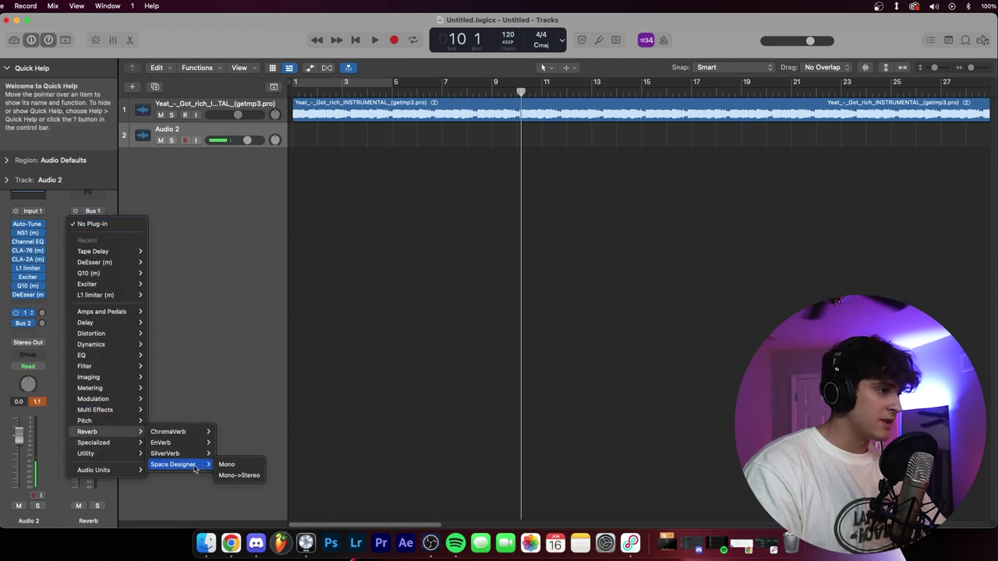
pyautogui.click(240, 475)
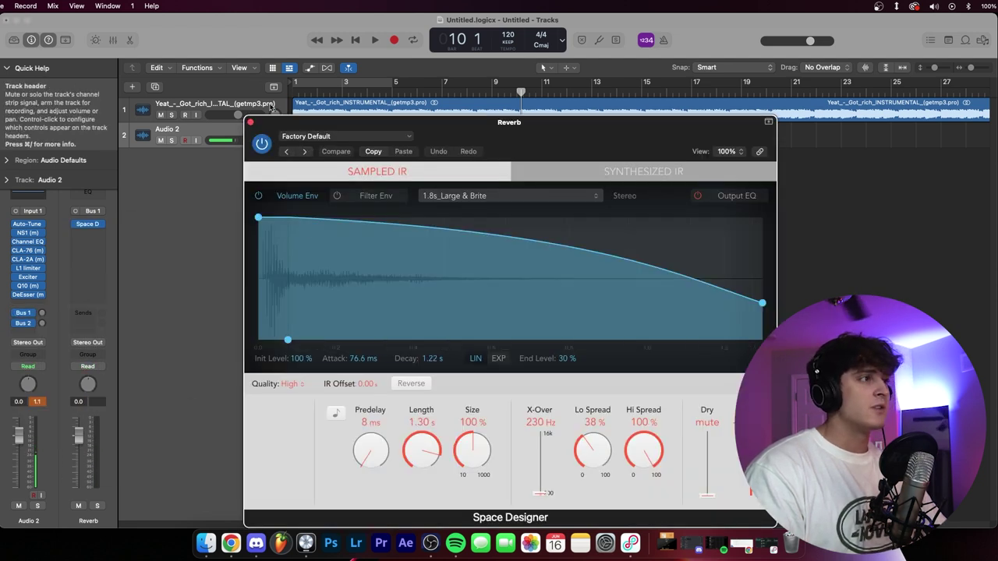
pyautogui.press('super+w')
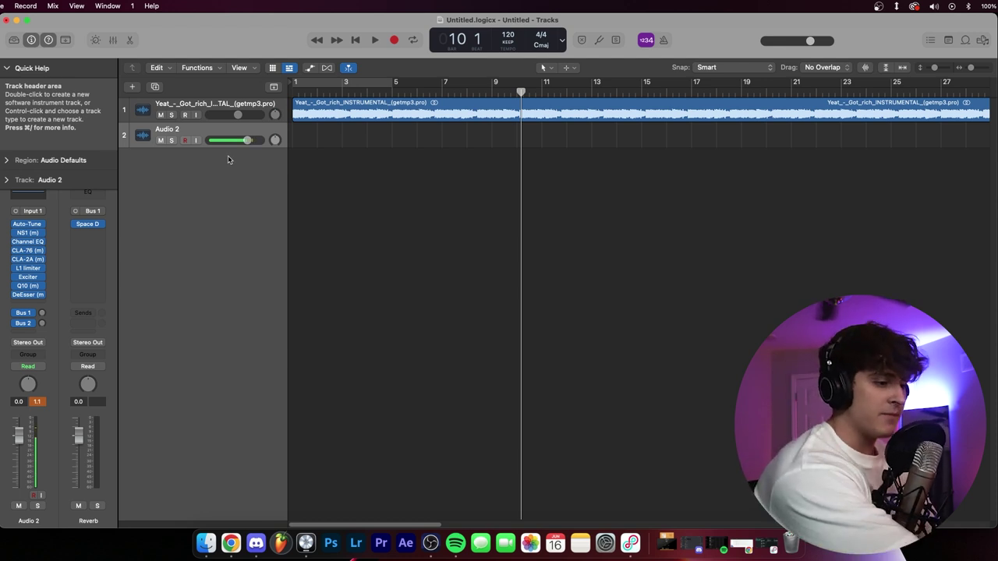
# Turn on input monitoring for Audio 2 and set the Channel EQ's low cut to about 135 Hz
pyautogui.click(198, 140)
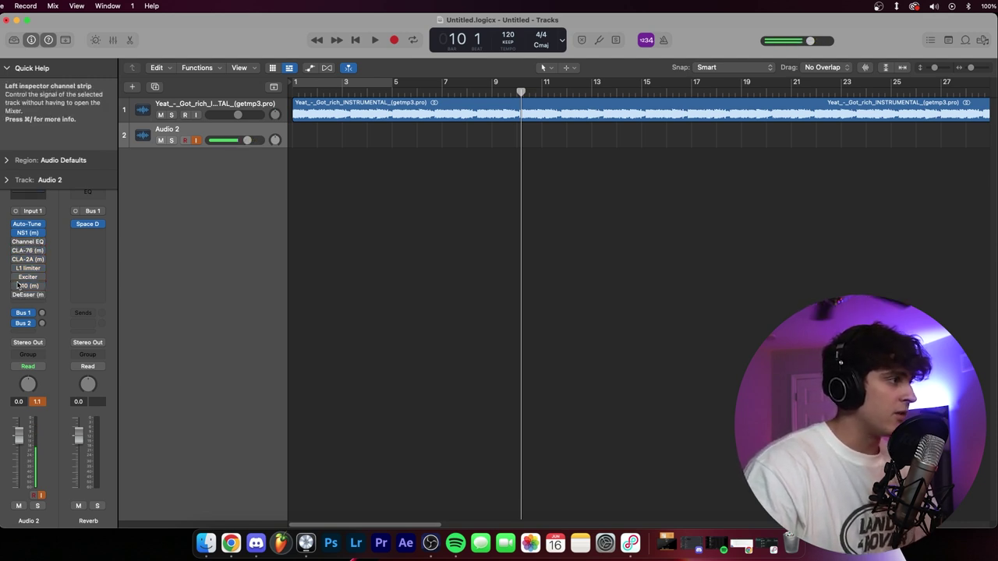
pyautogui.click(29, 243)
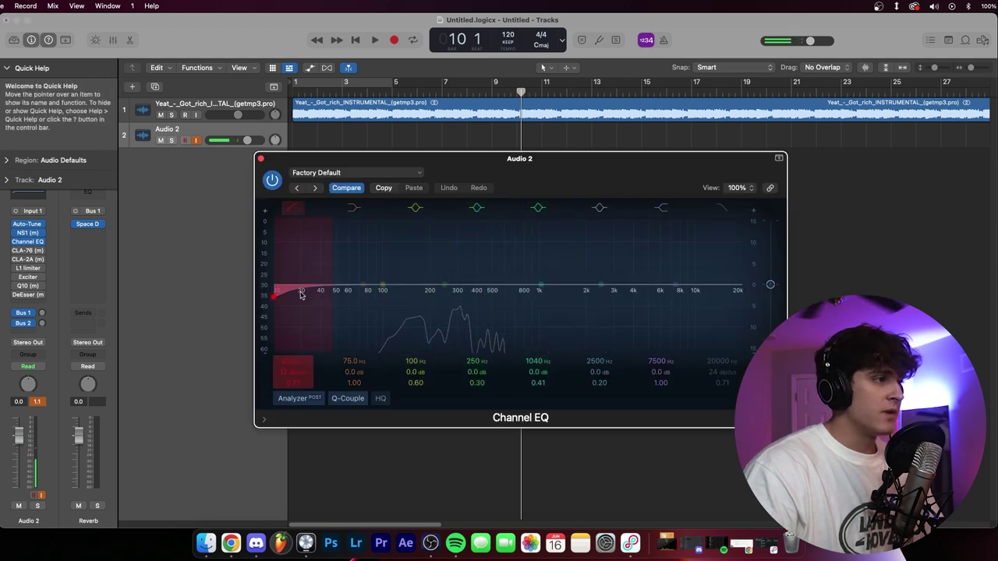
pyautogui.moveTo(277, 299); pyautogui.dragTo(393, 298)
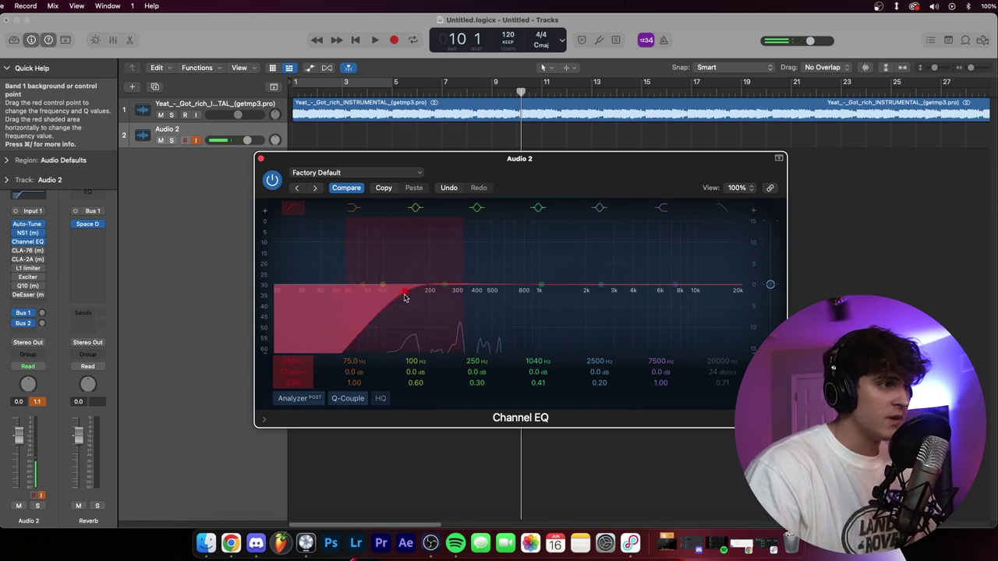
# Cut the Channel EQ by about 2.5 dB at 216 Hz and 3.4 dB at 930 Hz, and slightly raise the high shelf at a lower frequency
pyautogui.moveTo(434, 254); pyautogui.dragTo(439, 301)
pyautogui.moveTo(537, 288); pyautogui.dragTo(539, 302)
pyautogui.scroll(5, 537, 296)
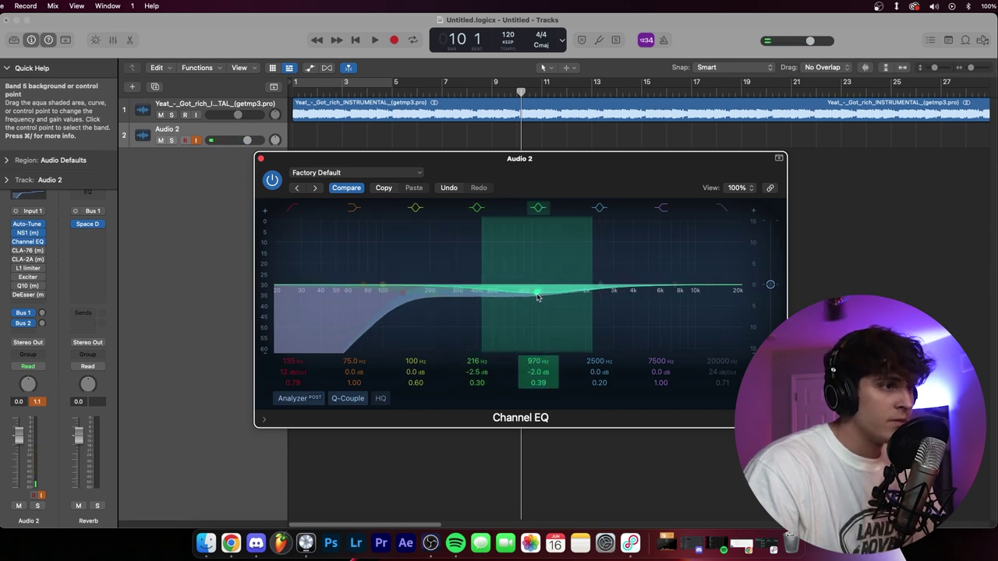
pyautogui.moveTo(537, 294); pyautogui.dragTo(535, 302)
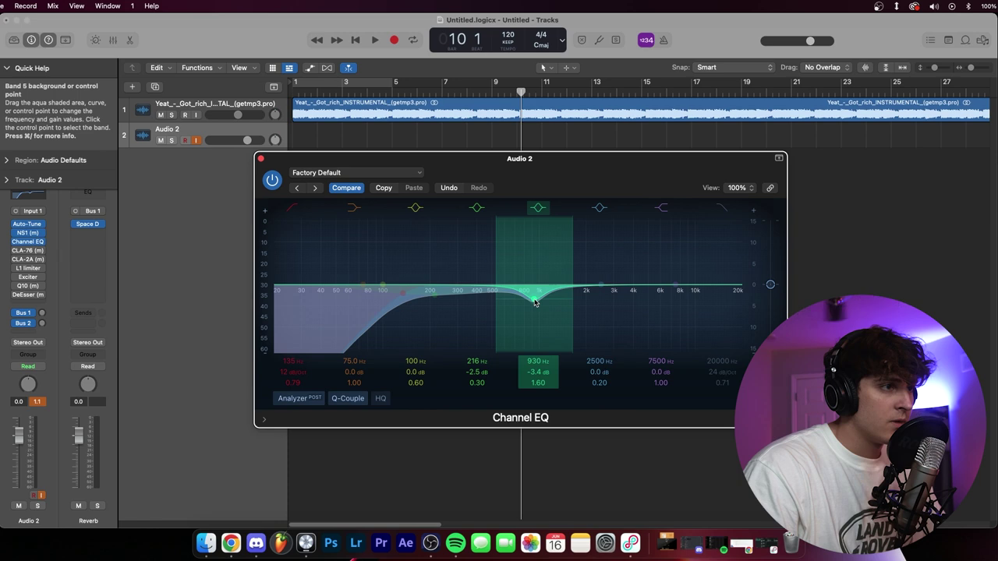
pyautogui.scroll(-3, 535, 303)
pyautogui.moveTo(672, 287); pyautogui.dragTo(633, 282)
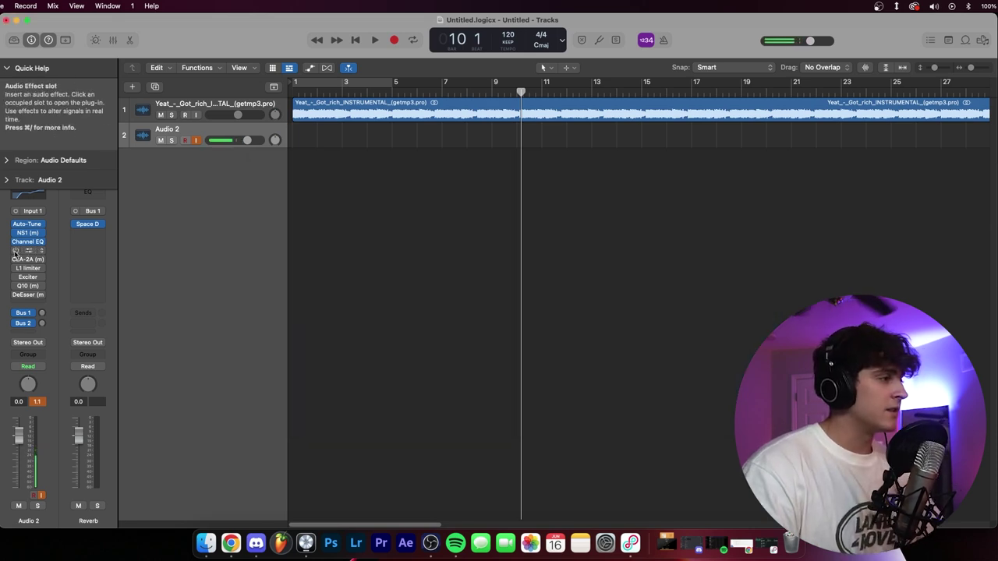
# Switch on the CLA-76, raise its attack, release and input, choose the Bluey revision with ratio 8, and close its window
pyautogui.click(28, 251)
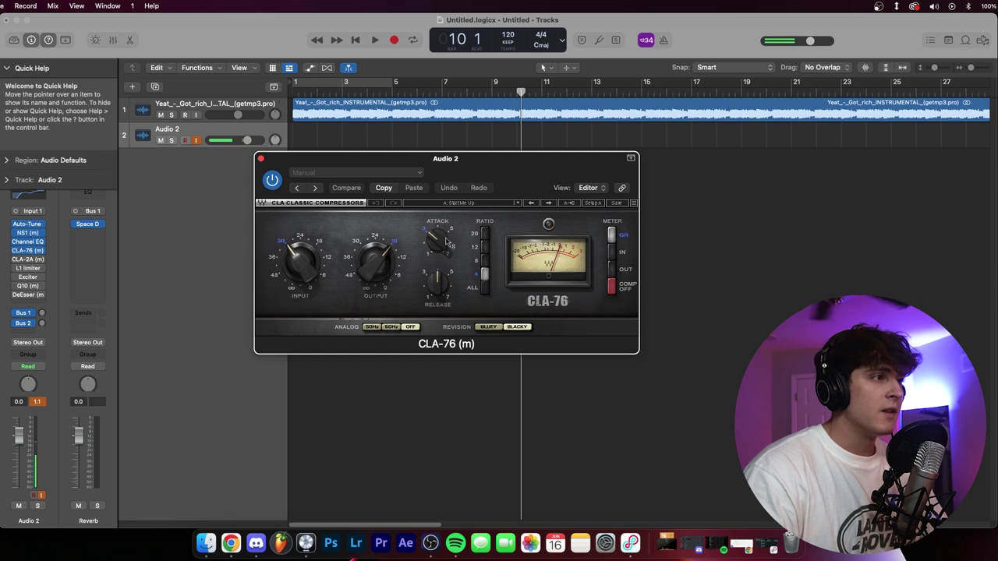
pyautogui.moveTo(437, 284); pyautogui.dragTo(438, 251)
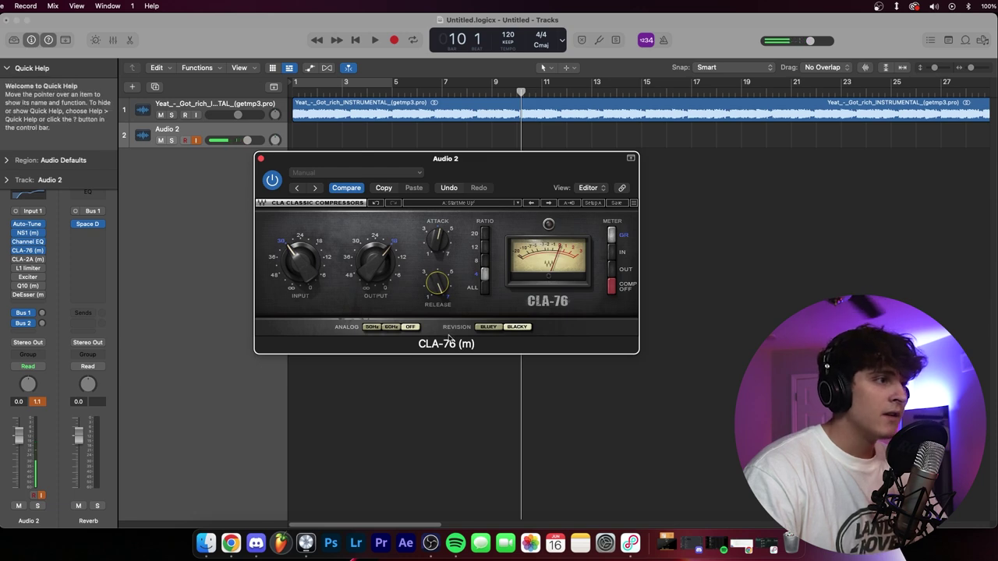
pyautogui.click(489, 327)
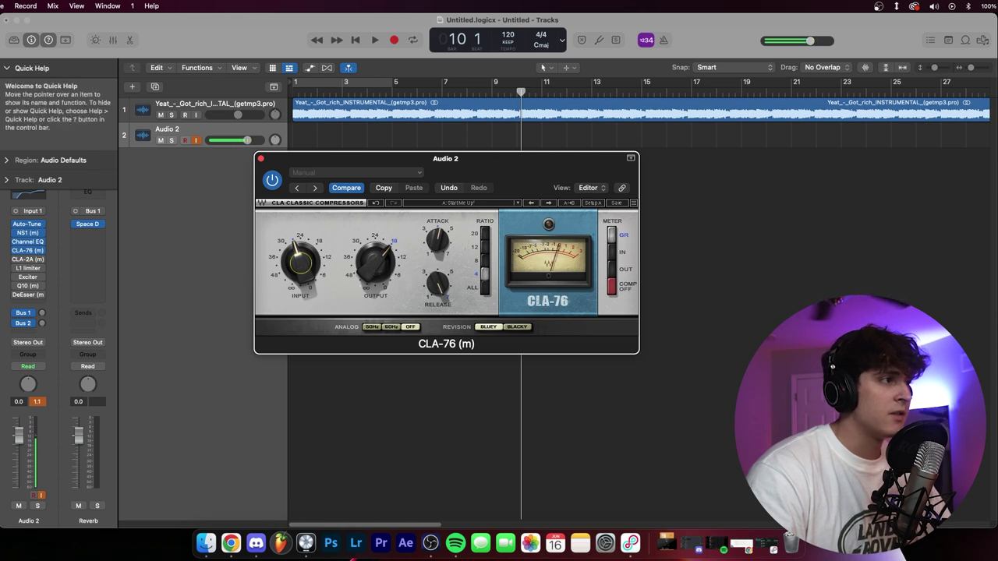
pyautogui.click(485, 263)
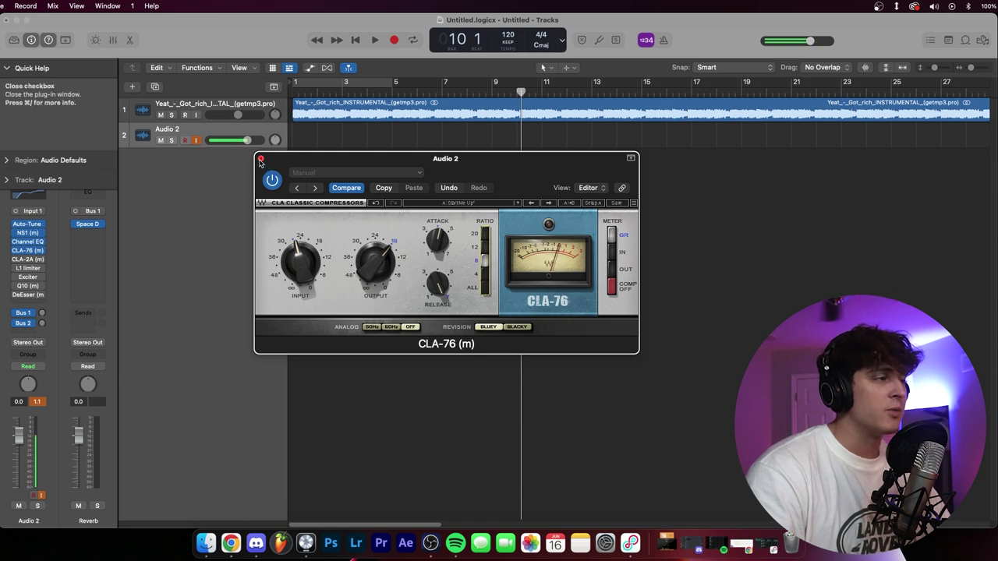
pyautogui.click(300, 261)
pyautogui.click(392, 266)
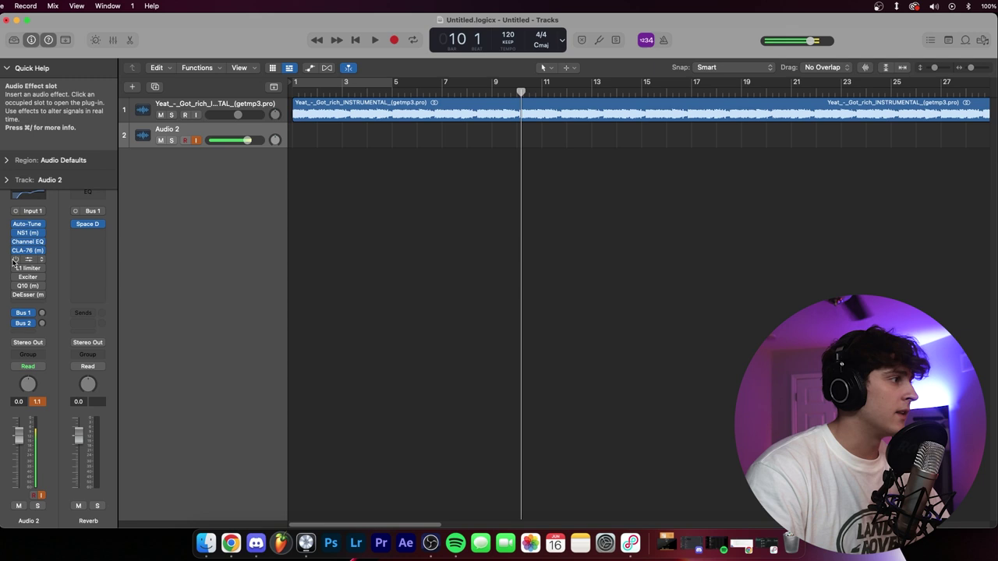
# Switch on the CLA-2A, adjust its gain, set peak reduction to about 40, and close its window
pyautogui.click(14, 260)
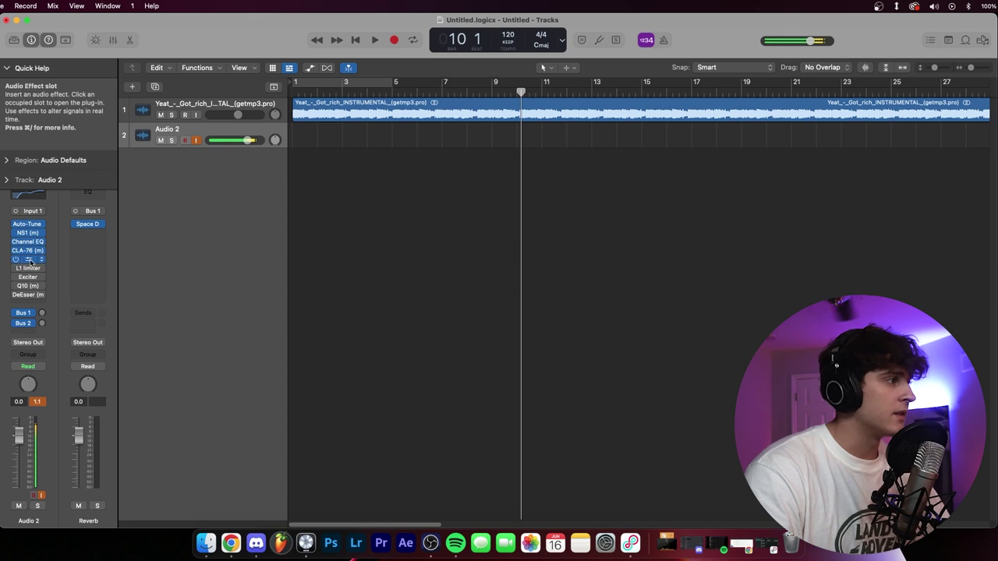
pyautogui.click(31, 262)
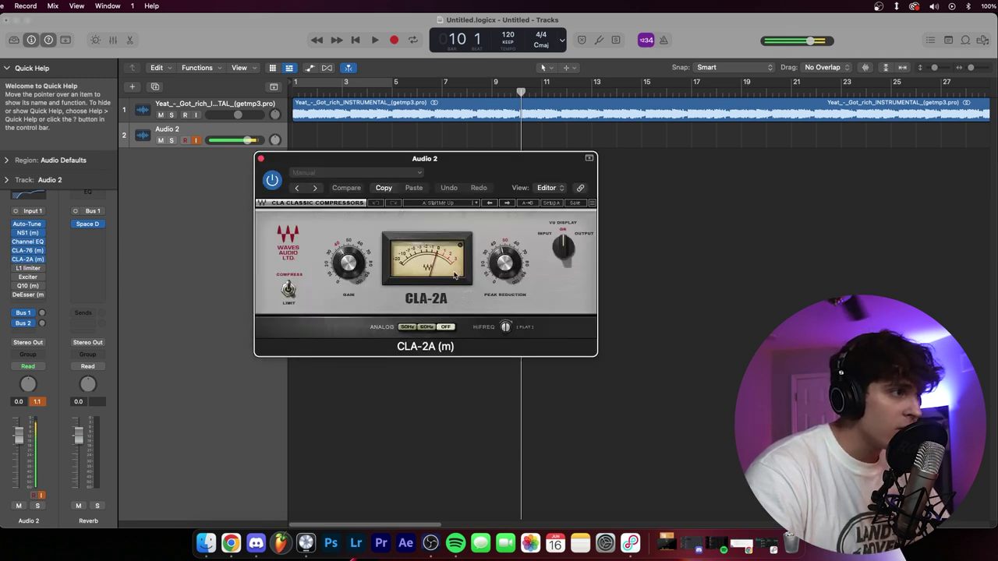
pyautogui.moveTo(349, 264); pyautogui.dragTo(349, 266)
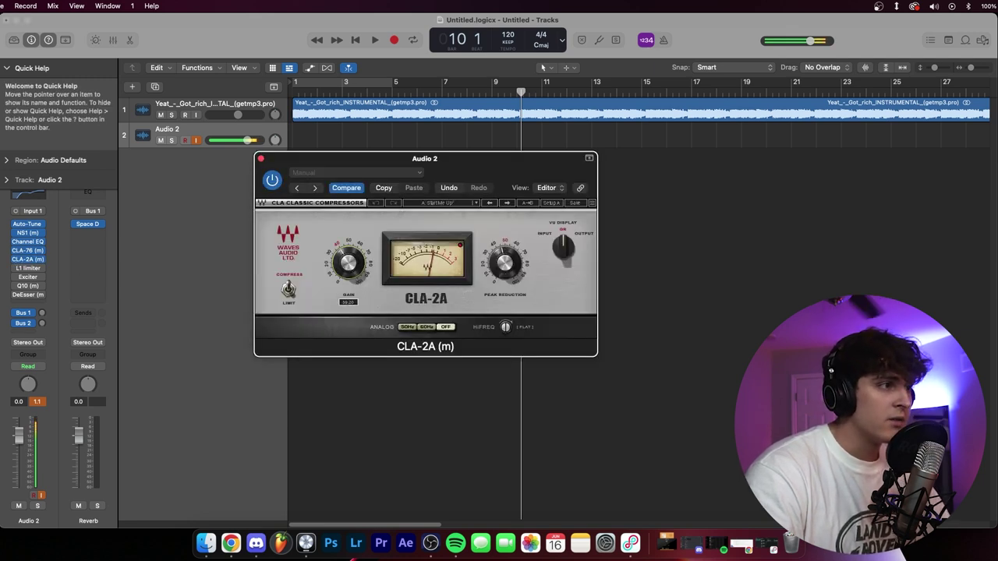
pyautogui.moveTo(514, 266); pyautogui.dragTo(514, 269)
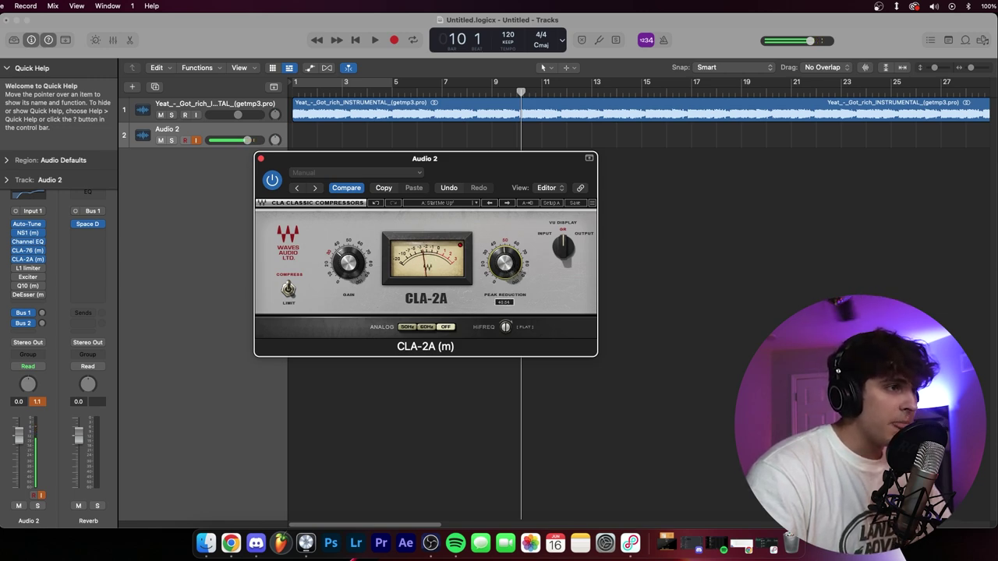
pyautogui.click(261, 158)
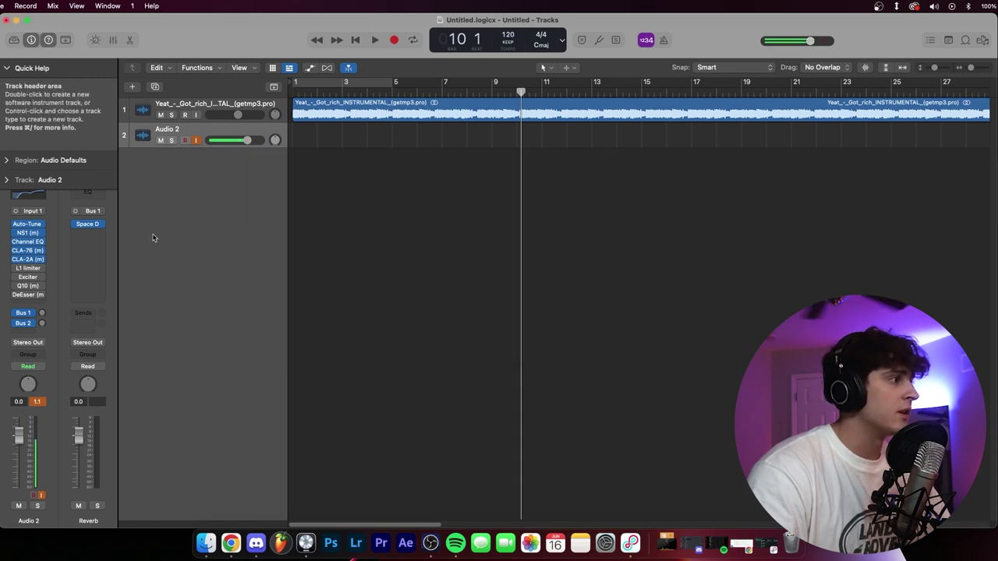
# Switch on the L1 limiter, lower the linked threshold and output ceiling to -3.1, and close its window
pyautogui.click(17, 269)
pyautogui.click(28, 269)
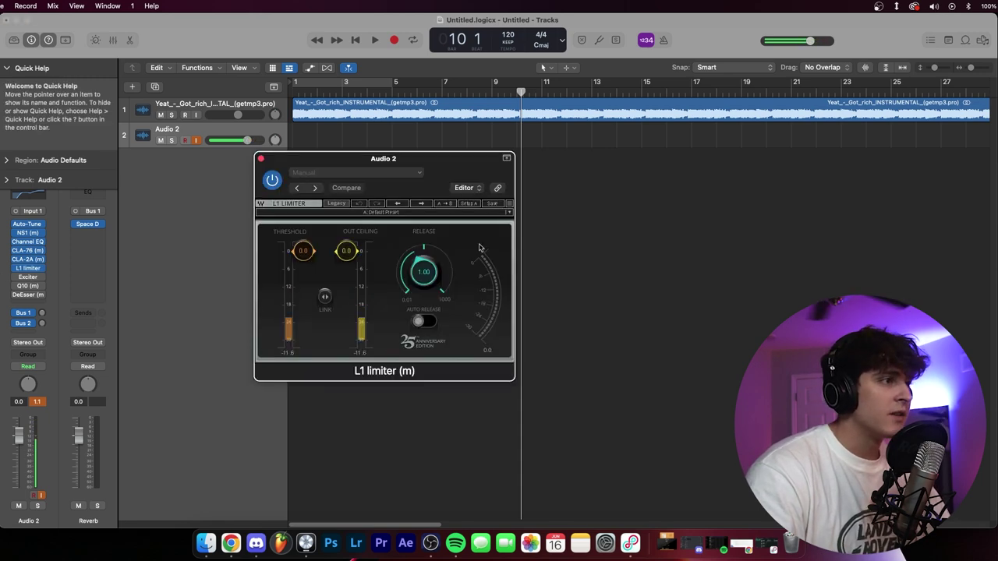
pyautogui.moveTo(372, 162); pyautogui.dragTo(434, 164)
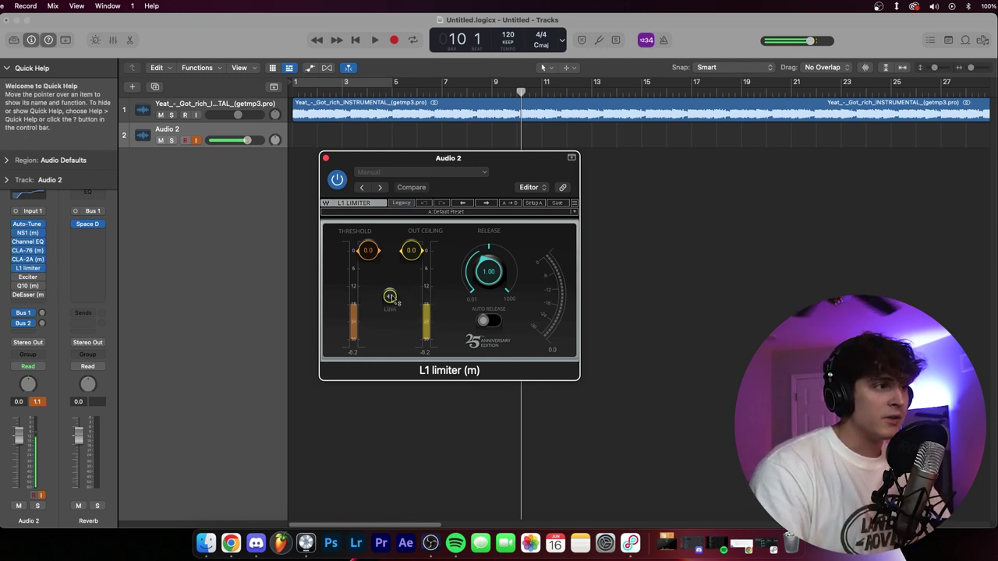
pyautogui.moveTo(390, 297)
pyautogui.mouseDown()
pyautogui.moveTo(390, 307)
pyautogui.moveTo(392, 299)
pyautogui.mouseUp()
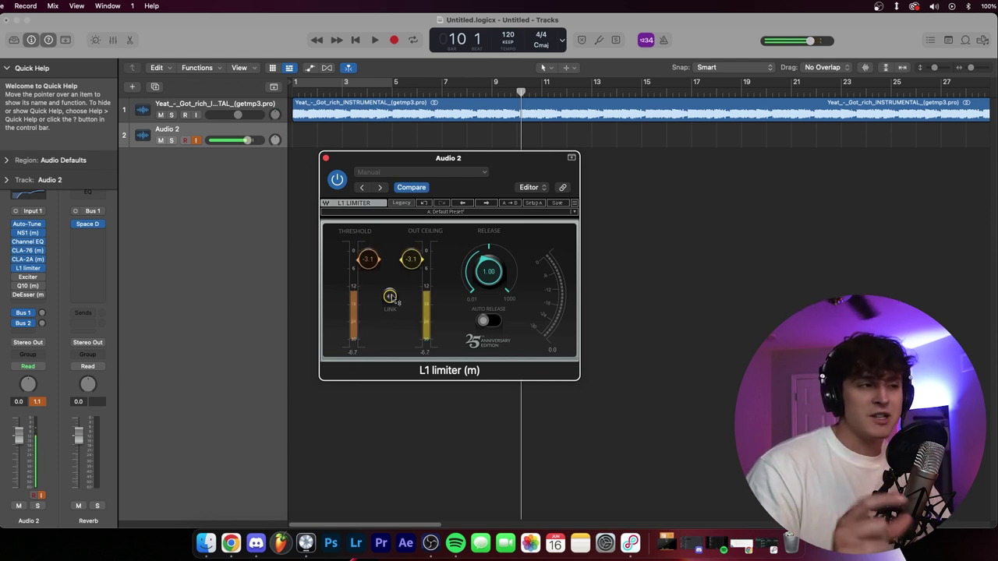
pyautogui.click(326, 159)
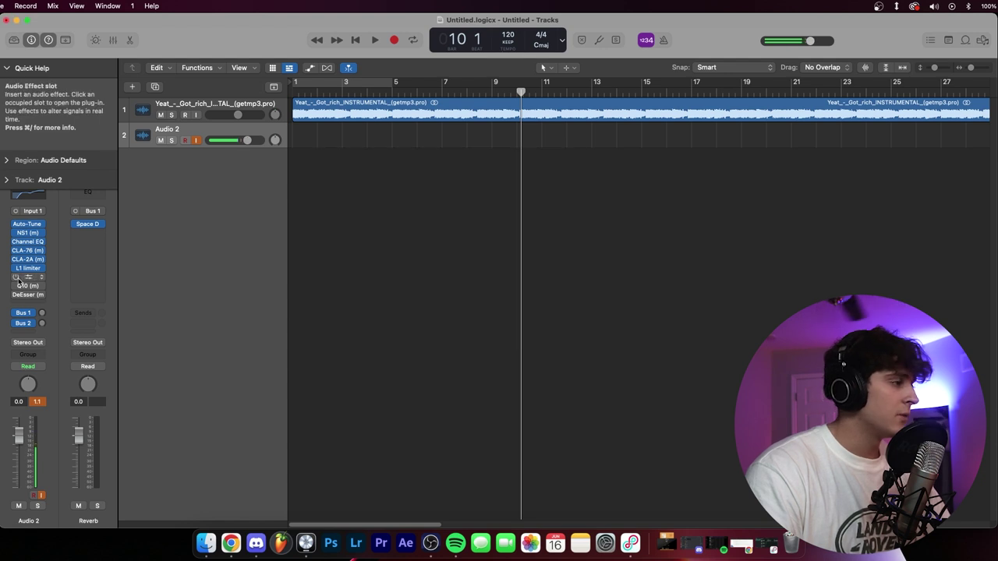
# Switch on the Exciter, set its harmonics to about 10.6%, and close its window
pyautogui.click(25, 278)
pyautogui.moveTo(424, 255); pyautogui.dragTo(427, 270)
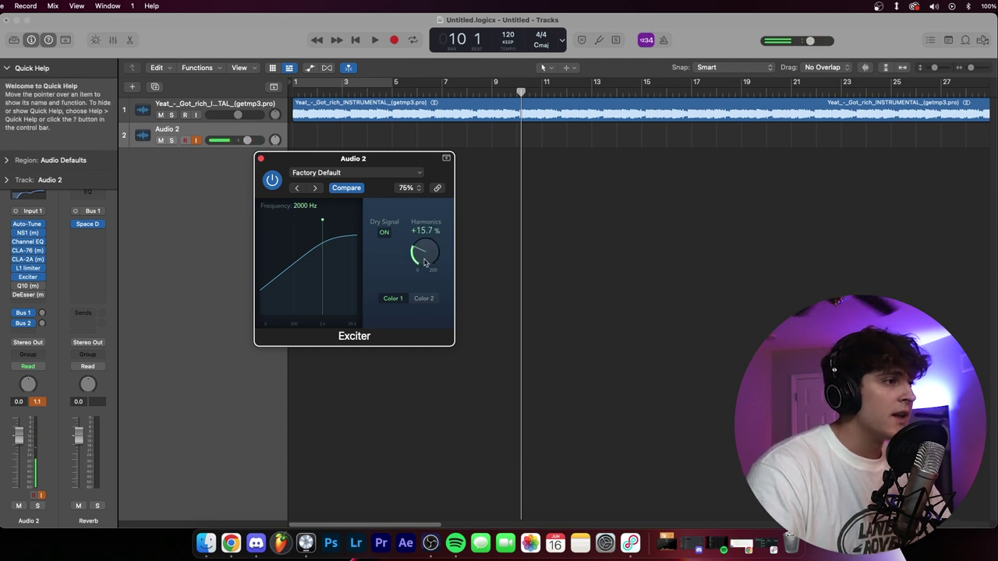
pyautogui.moveTo(427, 258); pyautogui.dragTo(424, 255)
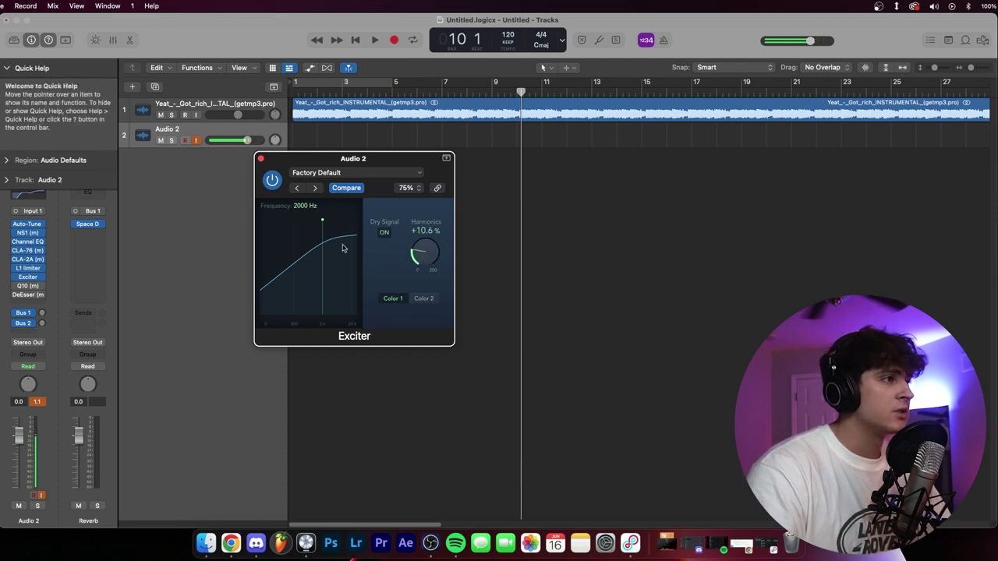
pyautogui.click(260, 158)
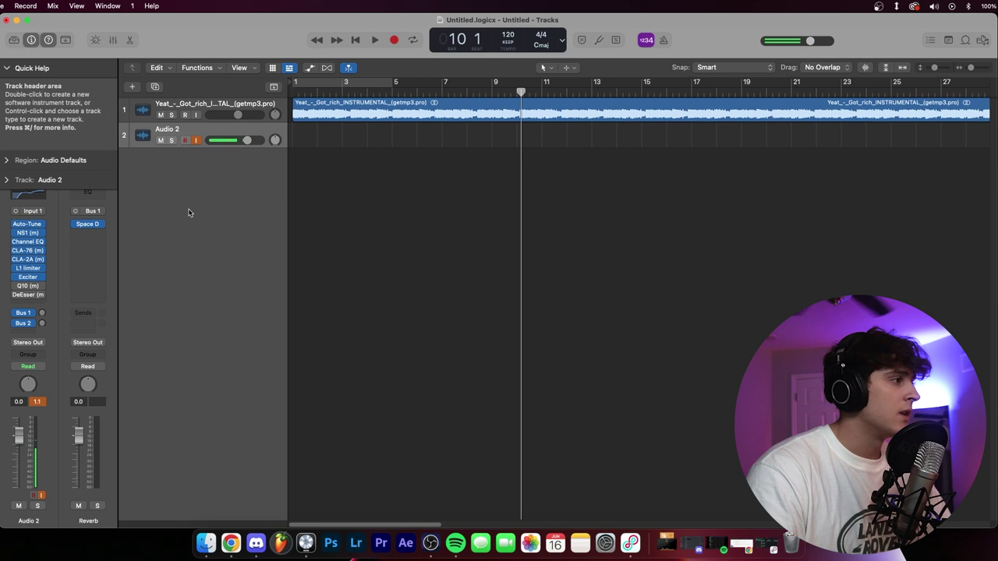
# Switch on the Q10, make band 1 a low cut at about 75 Hz, and cut band 4 by about 3.7 dB at 203 Hz
pyautogui.click(27, 287)
pyautogui.moveTo(320, 240); pyautogui.dragTo(369, 247)
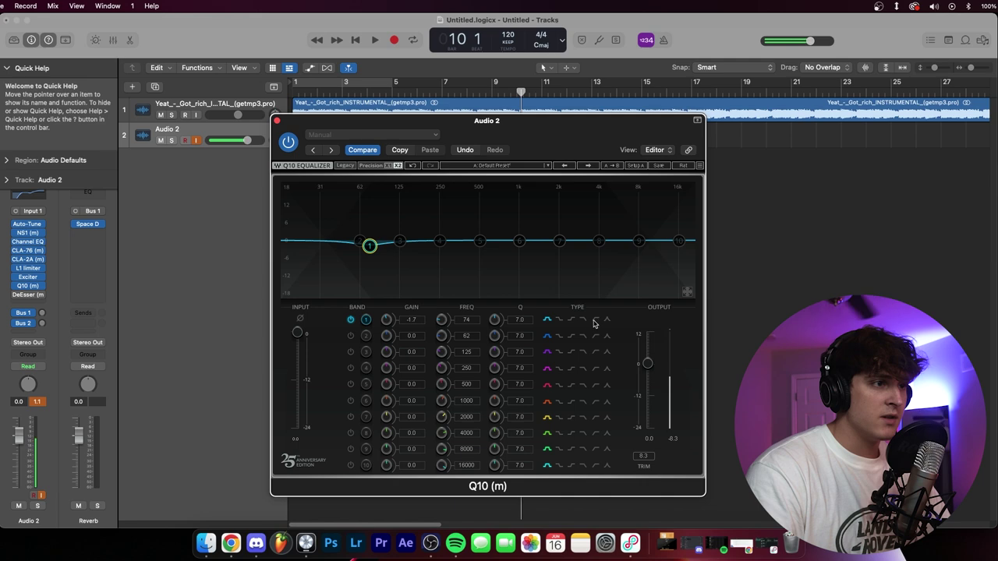
pyautogui.click(595, 321)
pyautogui.moveTo(440, 243)
pyautogui.mouseDown()
pyautogui.moveTo(453, 264)
pyautogui.moveTo(495, 193)
pyautogui.moveTo(448, 185)
pyautogui.moveTo(421, 194)
pyautogui.moveTo(428, 246)
pyautogui.mouseUp()
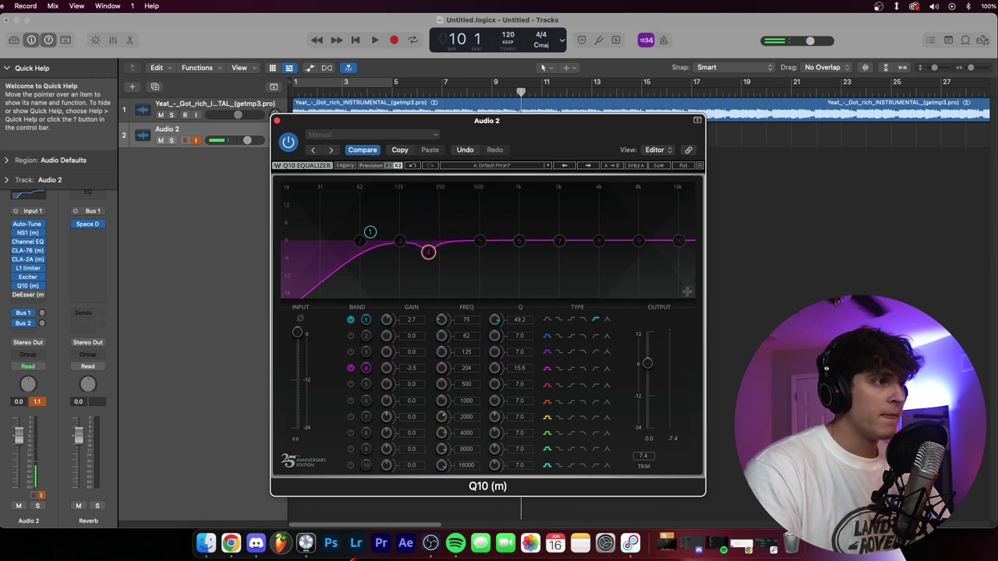
# In the Q10, cut about 5.1 dB at 1164 Hz and 2.4 dB at 2975 Hz, boost bands 9 and 10 about 1 dB, and close it
pyautogui.moveTo(480, 240); pyautogui.dragTo(527, 257)
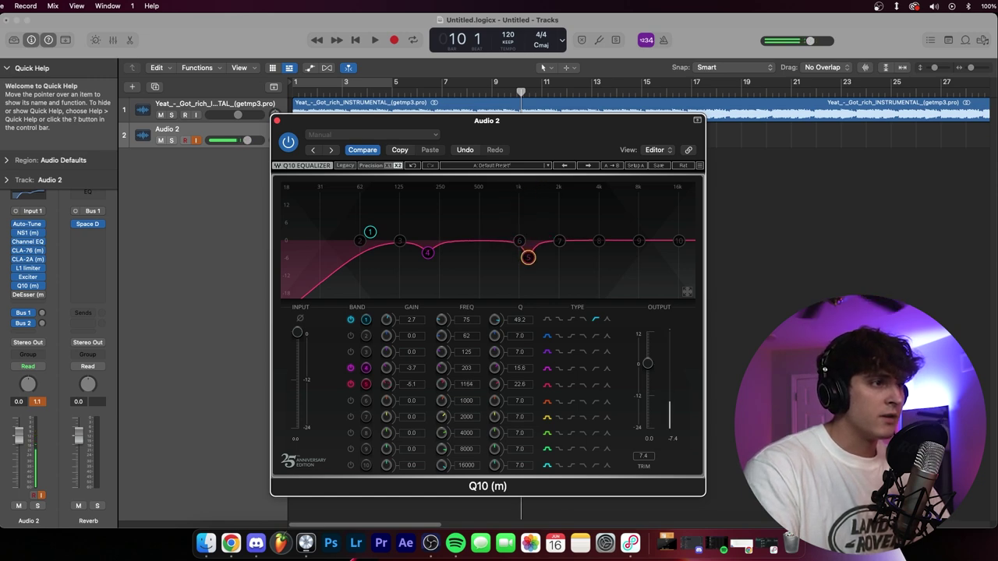
pyautogui.moveTo(599, 240); pyautogui.dragTo(677, 236)
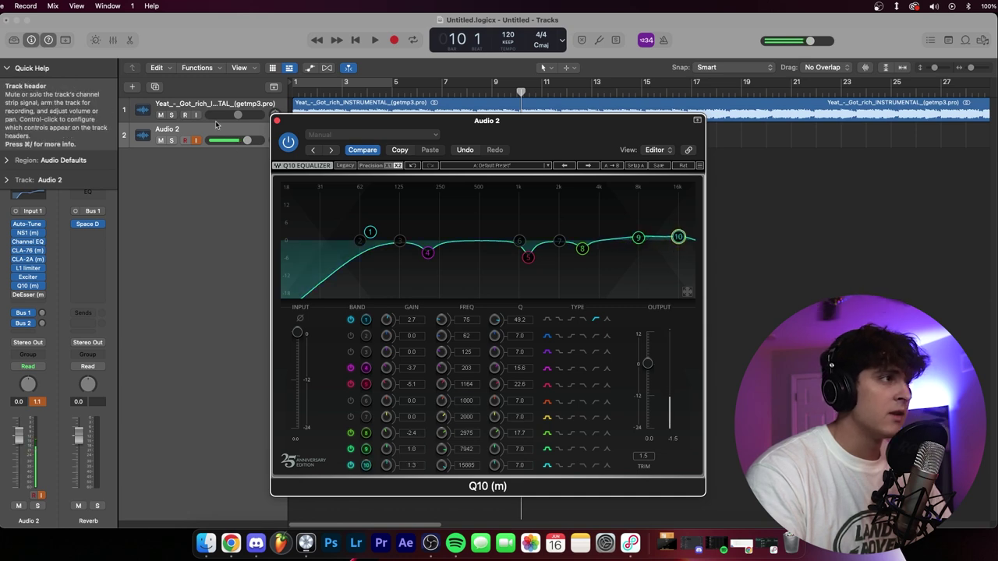
pyautogui.click(277, 121)
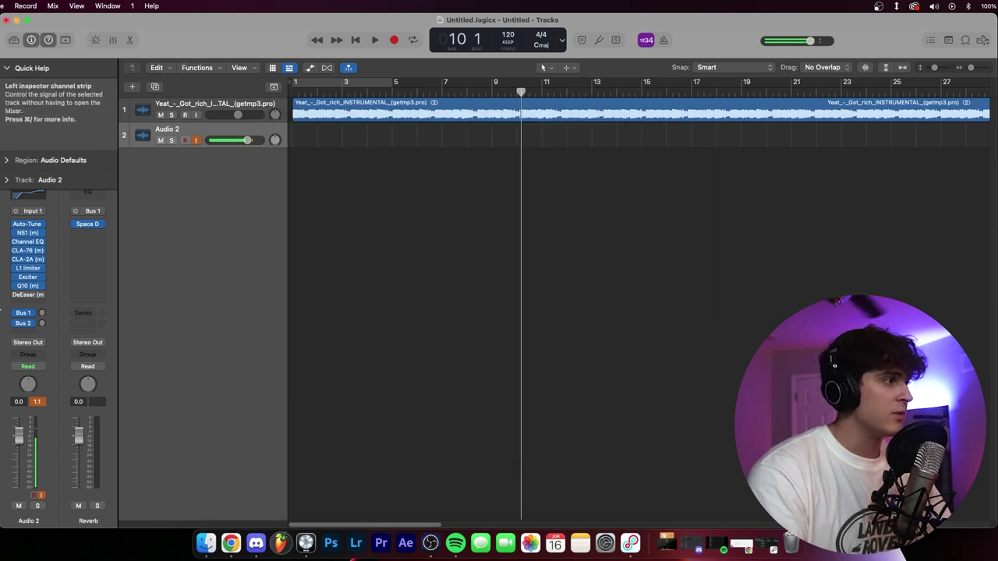
# Switch on the DeEsser, lower its threshold to about -27 dB, and close its window
pyautogui.click(24, 296)
pyautogui.moveTo(317, 242); pyautogui.dragTo(315, 270)
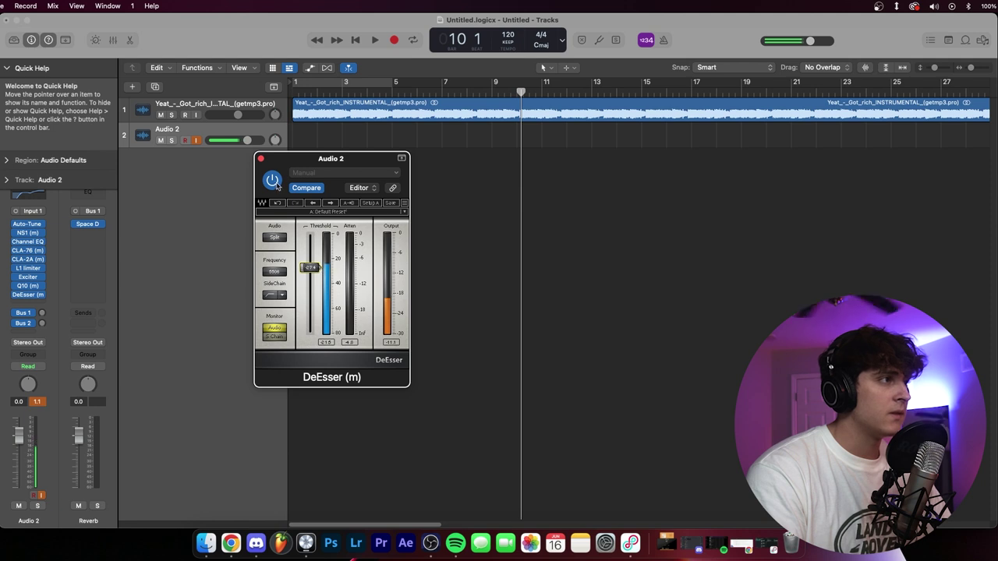
pyautogui.click(262, 158)
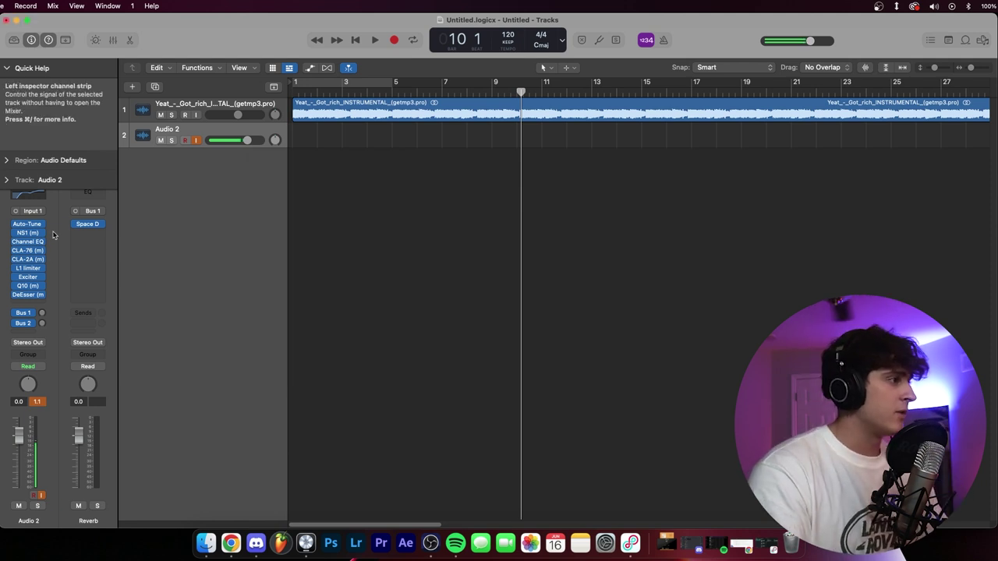
# Open the Tape Delay on the Bus 2 Delay aux with a 1/4 note time, and raise Audio 2's Bus 2 send to about -19.4 dB
pyautogui.click(29, 324)
pyautogui.click(89, 227)
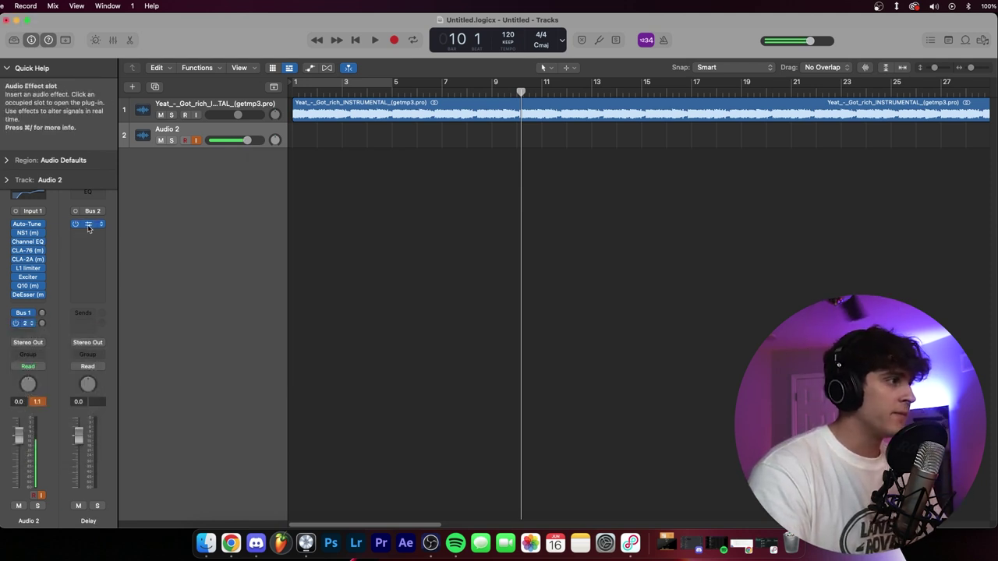
pyautogui.click(387, 243)
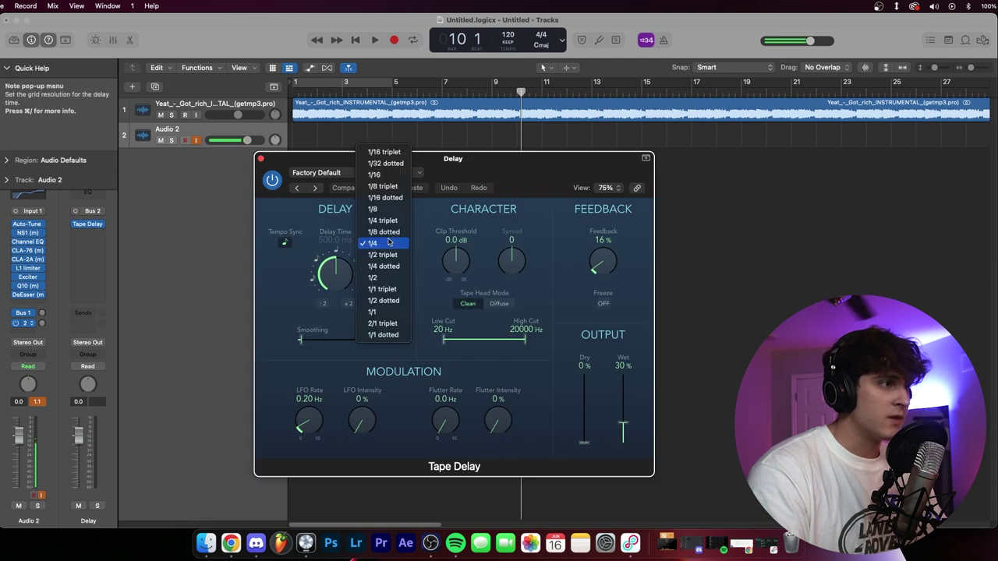
pyautogui.click(390, 243)
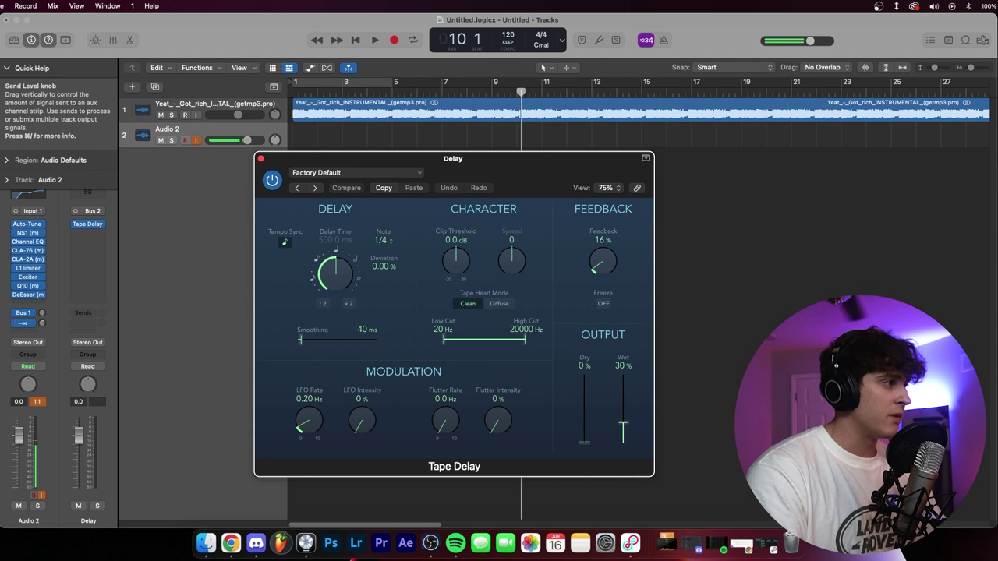
pyautogui.moveTo(42, 313); pyautogui.dragTo(43, 321)
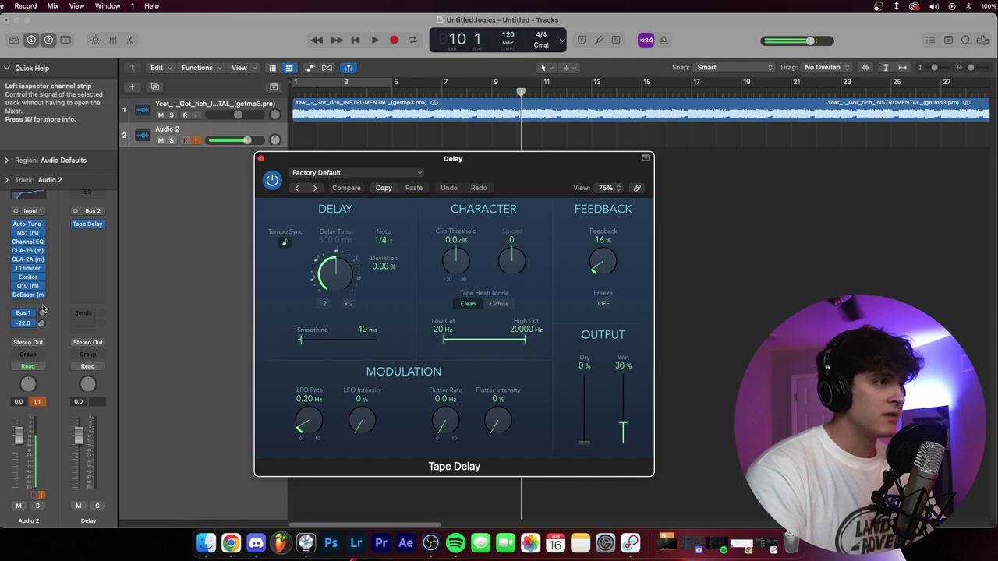
pyautogui.moveTo(45, 305); pyautogui.dragTo(44, 304)
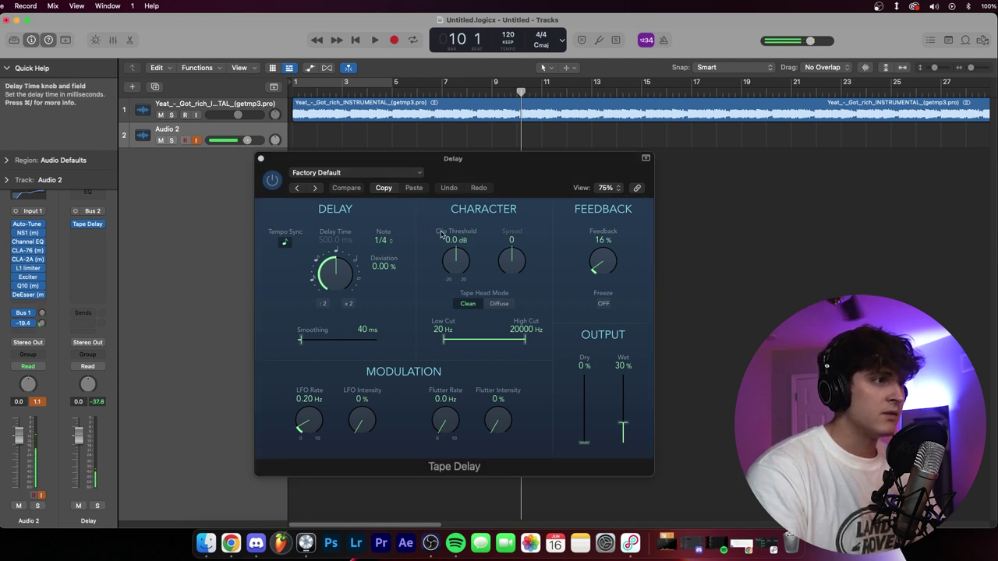
# Set the Tape Delay to Diffuse tape head mode, 160 Hz low cut and 100% wet output, and close its window
pyautogui.click(498, 304)
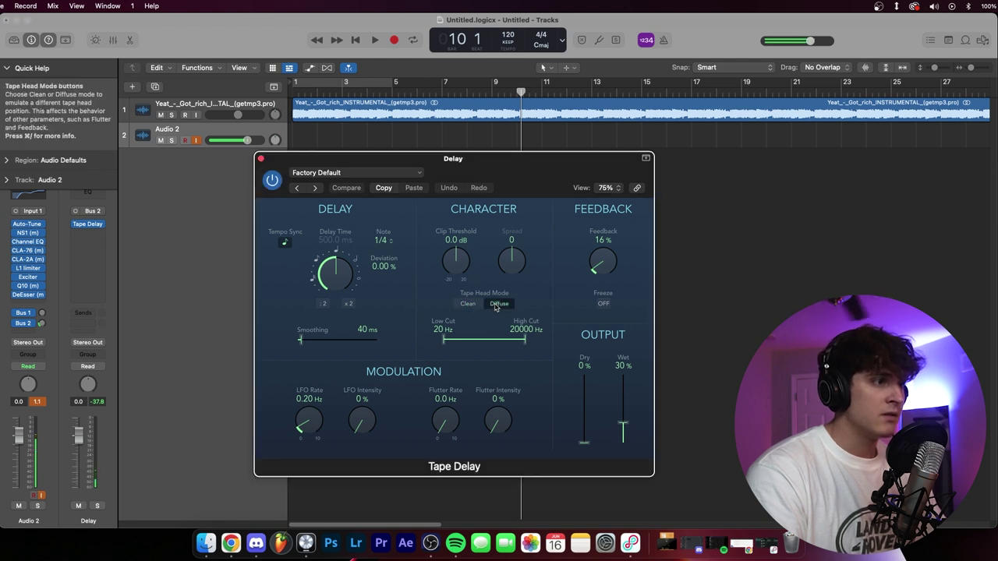
pyautogui.moveTo(444, 339); pyautogui.dragTo(464, 342)
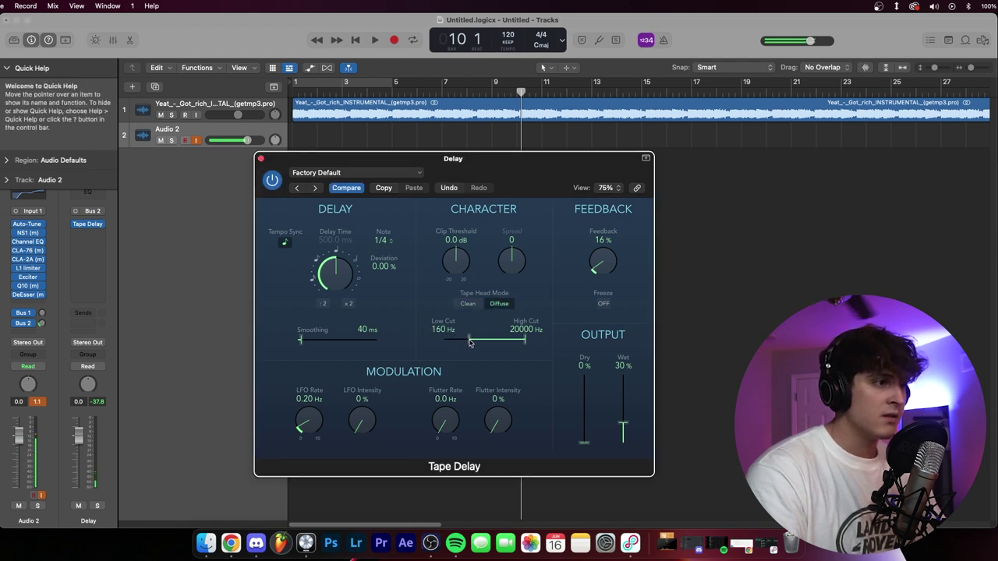
pyautogui.moveTo(624, 423); pyautogui.dragTo(623, 314)
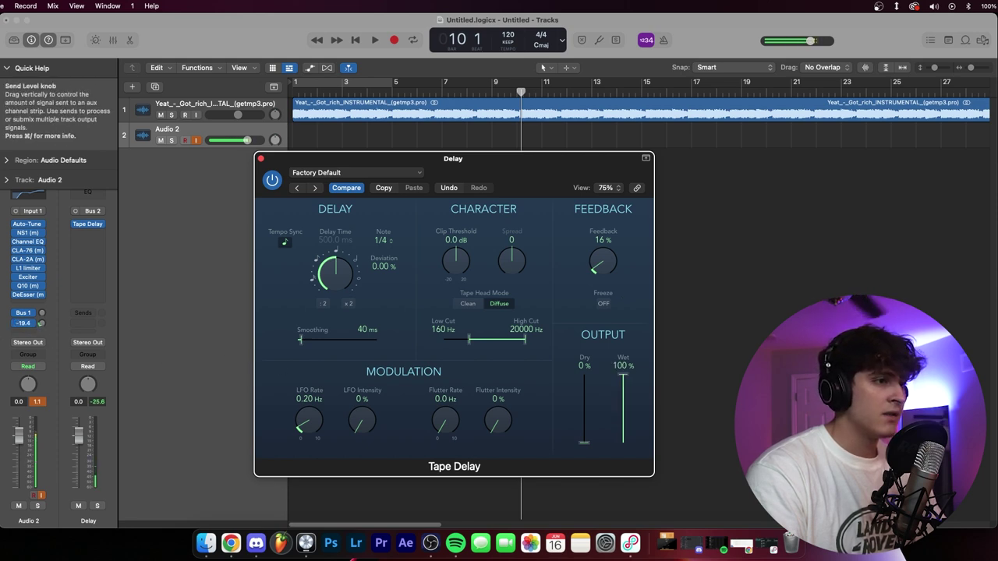
pyautogui.click(42, 325)
pyautogui.click(633, 263)
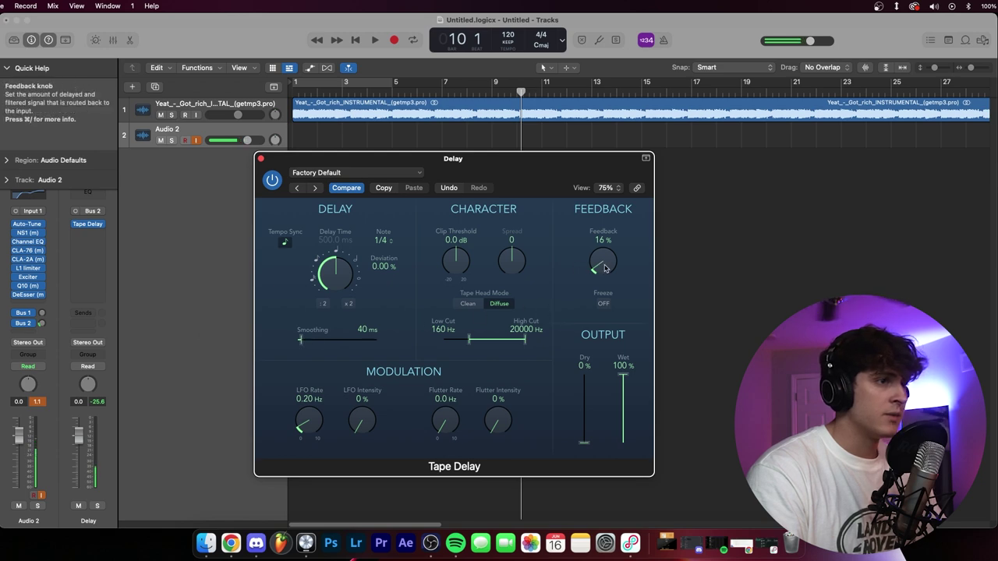
pyautogui.press('super+w')
# With the Bus 2 send bypassed, open the Bus 1 Reverb aux's Space Designer and load the large-space plate preset 03.1s Midnight Plate
pyautogui.click(28, 314)
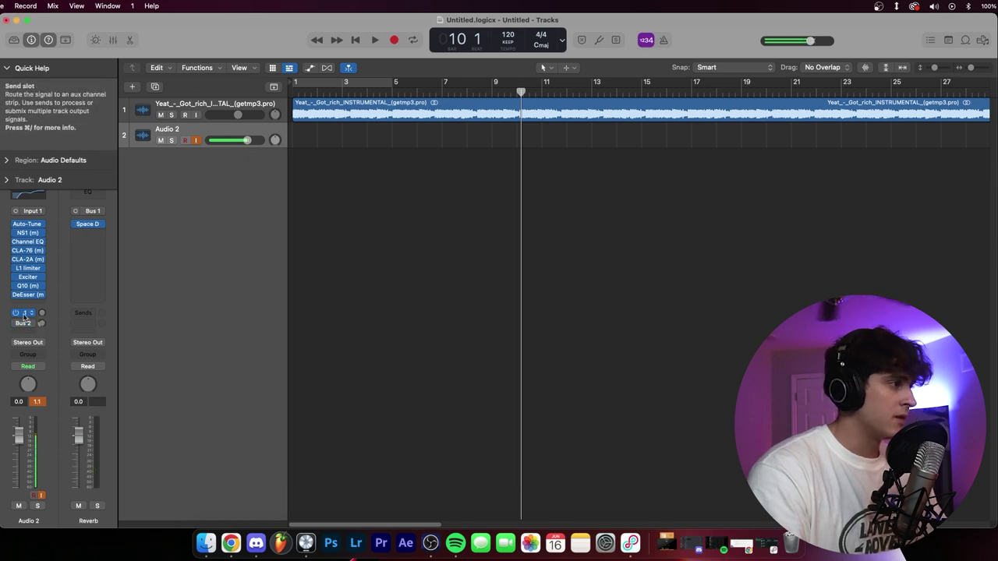
pyautogui.click(88, 226)
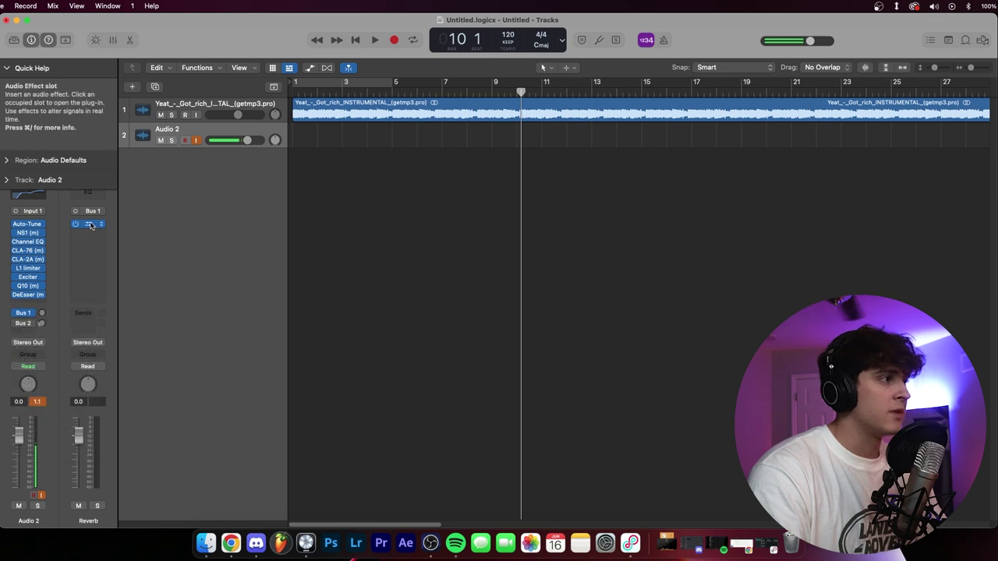
pyautogui.click(88, 226)
pyautogui.click(292, 136)
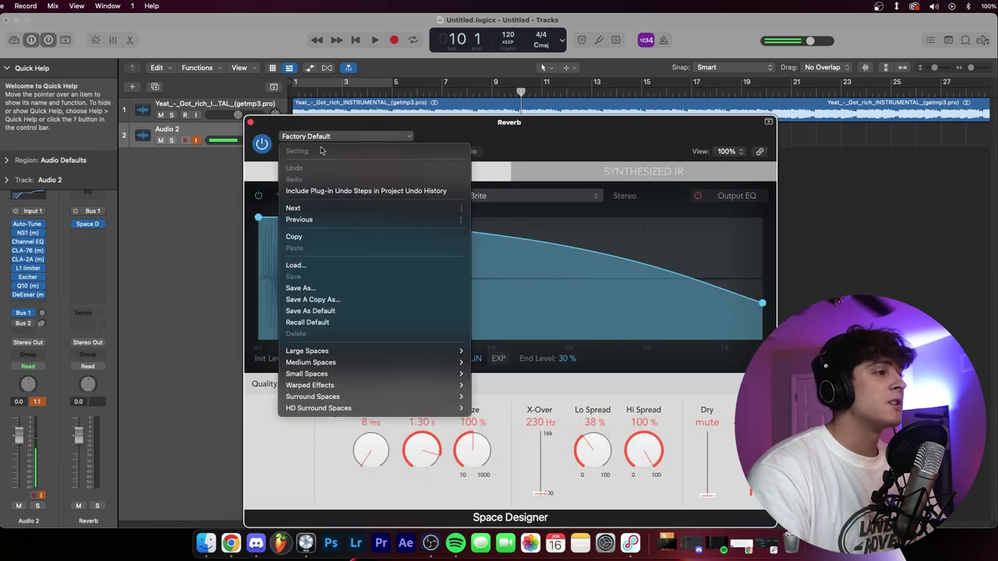
pyautogui.moveTo(378, 370)
pyautogui.moveTo(421, 408)
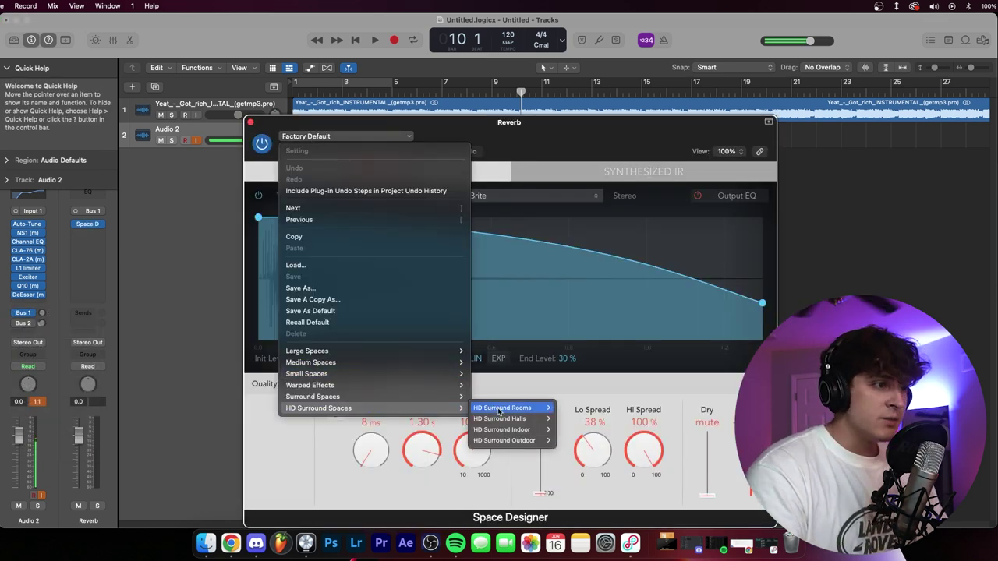
pyautogui.moveTo(511, 409)
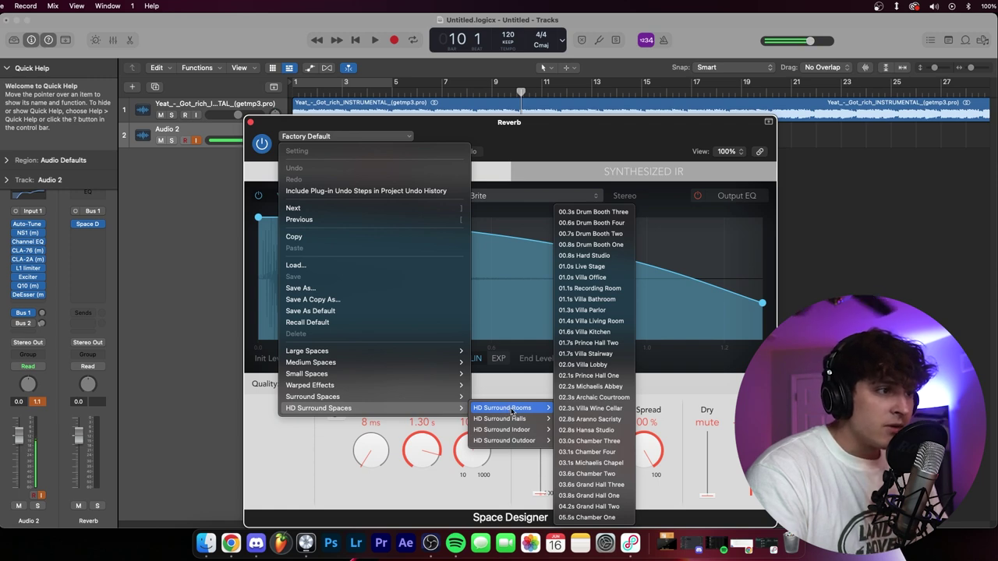
pyautogui.moveTo(535, 420)
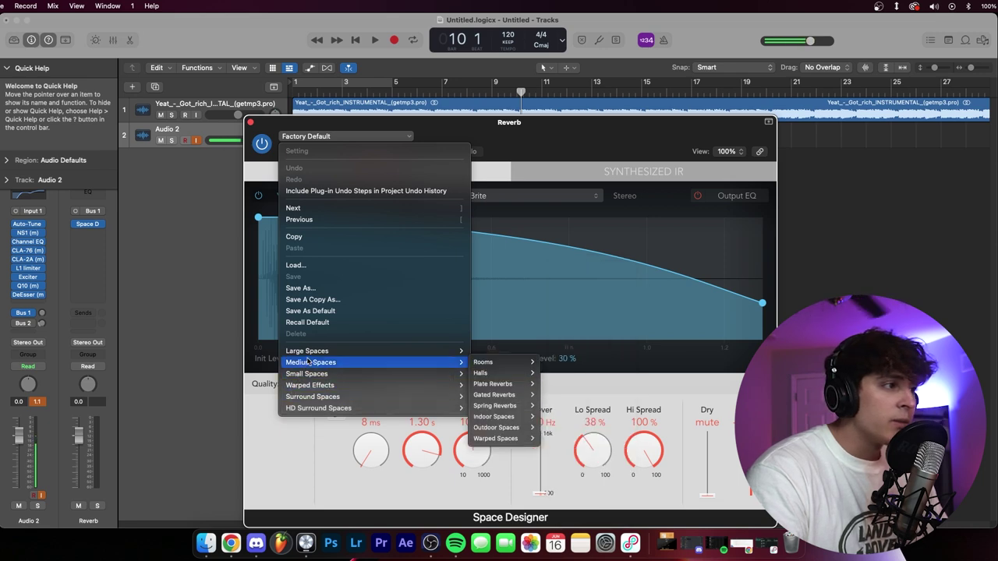
pyautogui.moveTo(437, 351)
pyautogui.moveTo(538, 373)
pyautogui.click(581, 438)
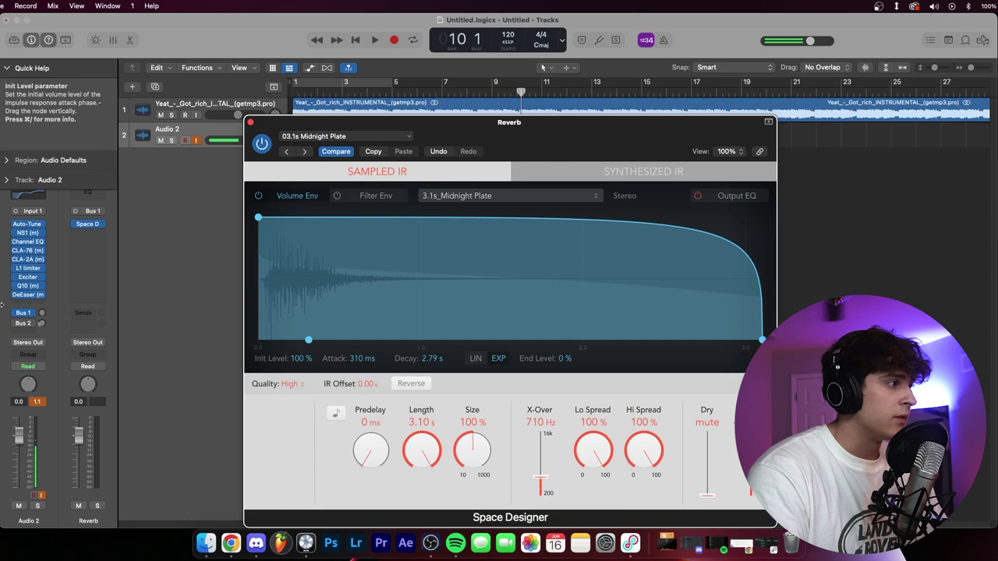
# Set the Space Designer's size to 150%, close its window, and adjust Audio 2's Bus 1 and Bus 2 send levels
pyautogui.moveTo(42, 314); pyautogui.dragTo(41, 304)
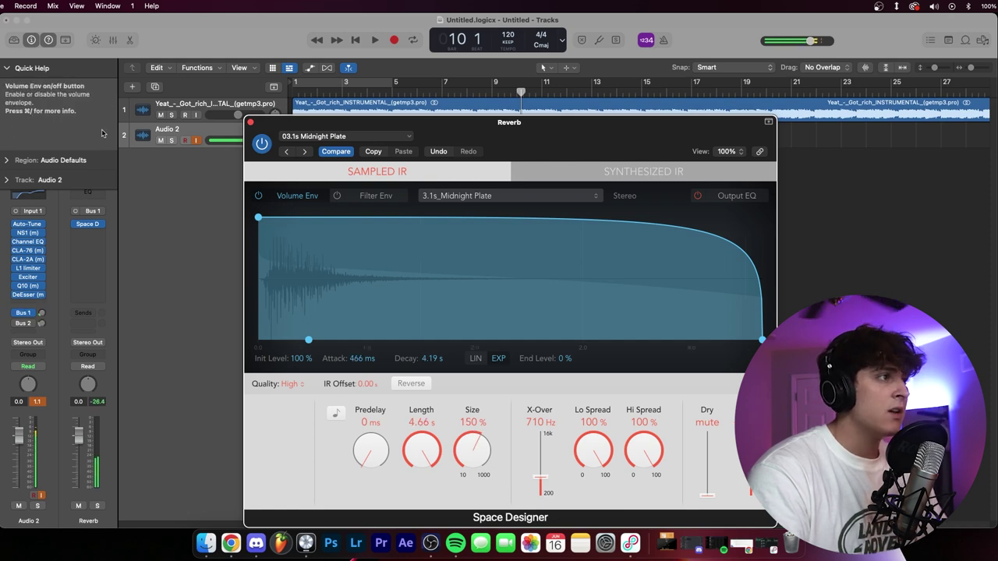
pyautogui.click(251, 122)
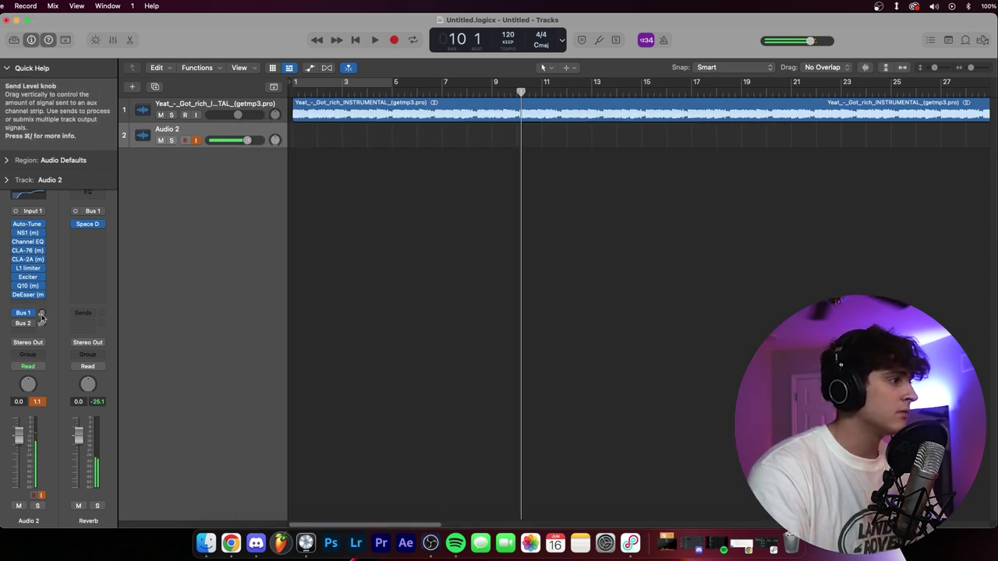
pyautogui.moveTo(43, 325); pyautogui.dragTo(44, 333)
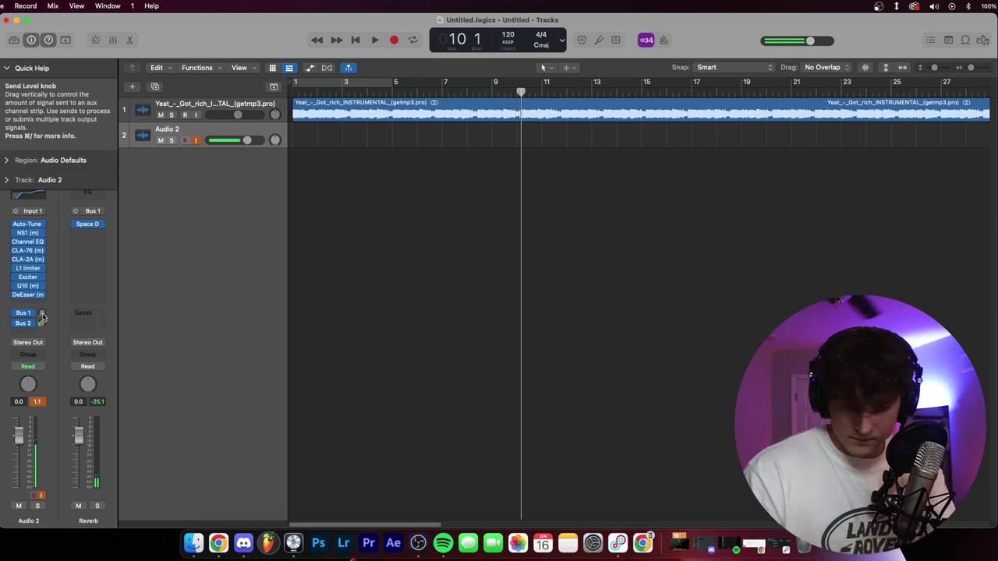
# Record vocal takes on Audio 2 and Audio 3 over the instrumental, stopping at about bar 13
pyautogui.press('r')
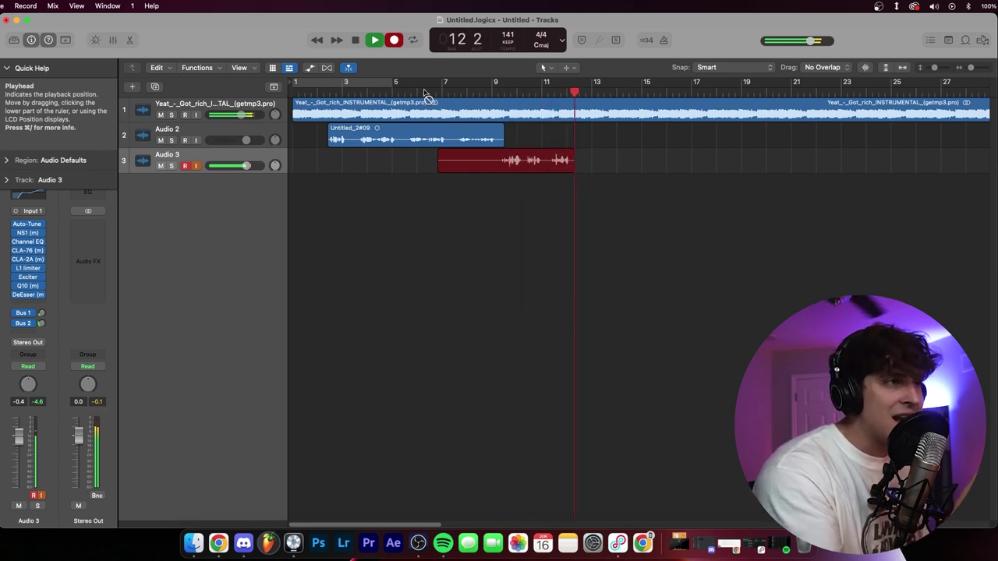
pyautogui.press('space')
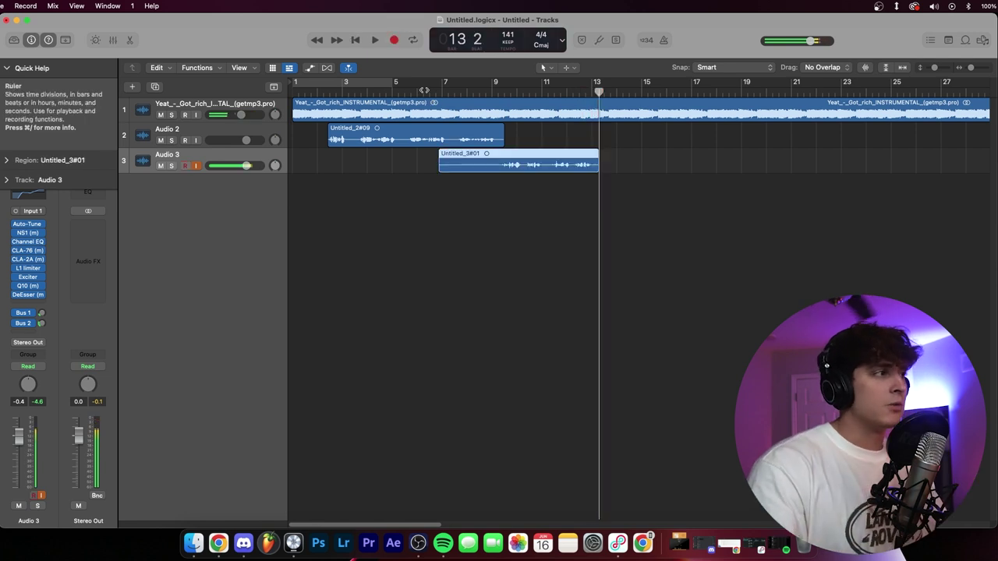
# Duplicate the vocal track with its plug-in chain, name it Adlib, and add a mono-to-stereo Sample Delay to it
pyautogui.press('super+d')
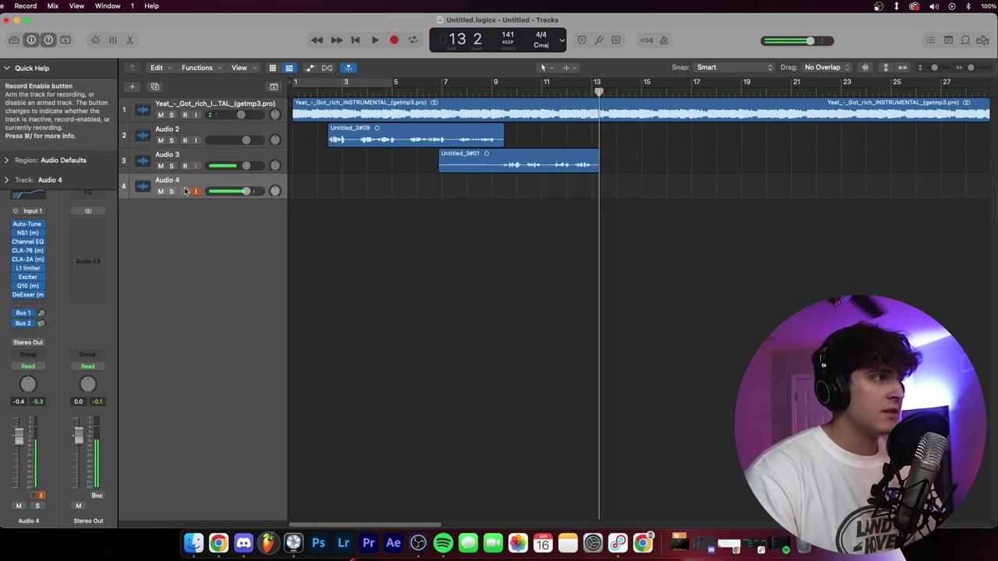
pyautogui.doubleClick(177, 181)
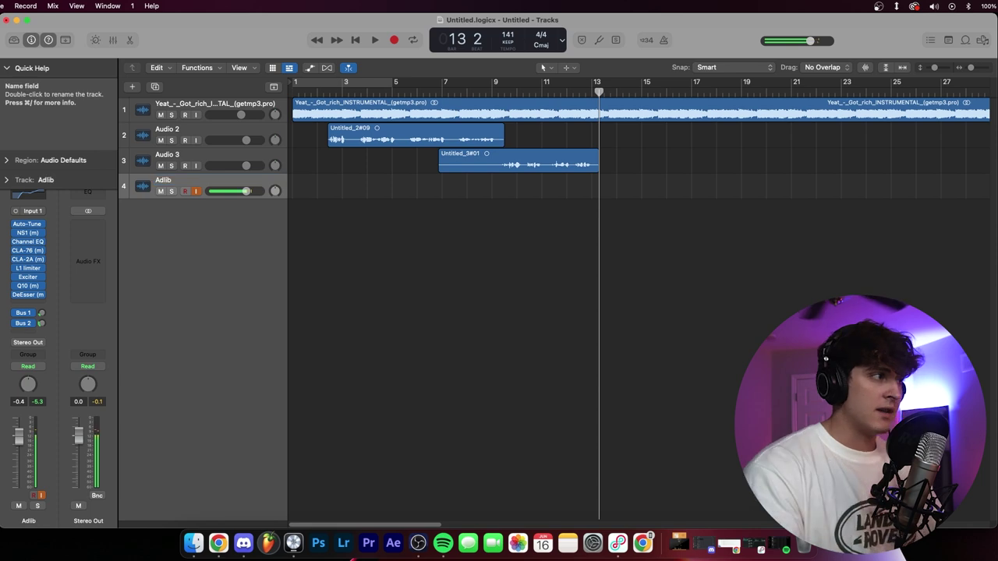
pyautogui.click(37, 304)
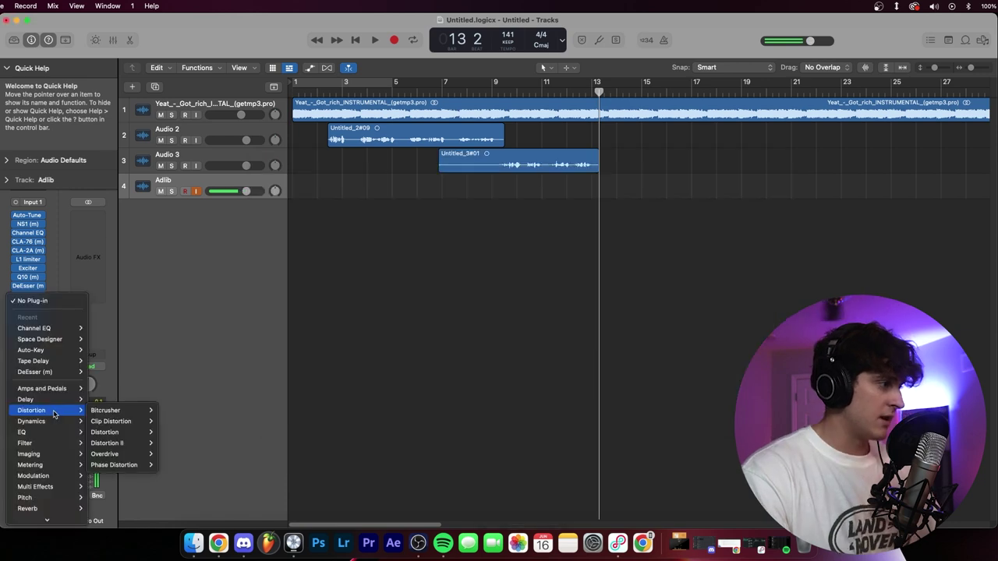
pyautogui.moveTo(46, 443)
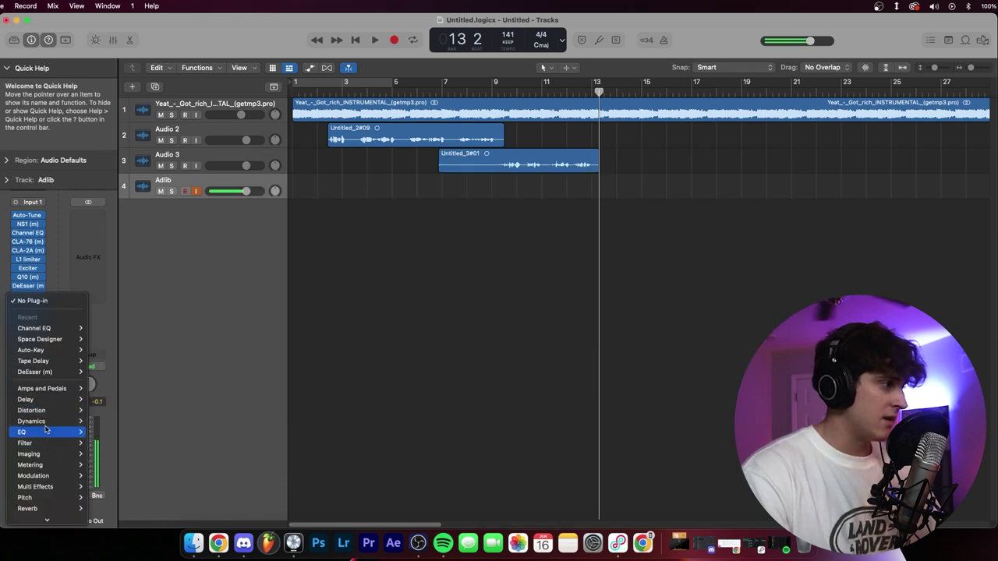
pyautogui.moveTo(31, 399)
pyautogui.moveTo(131, 422)
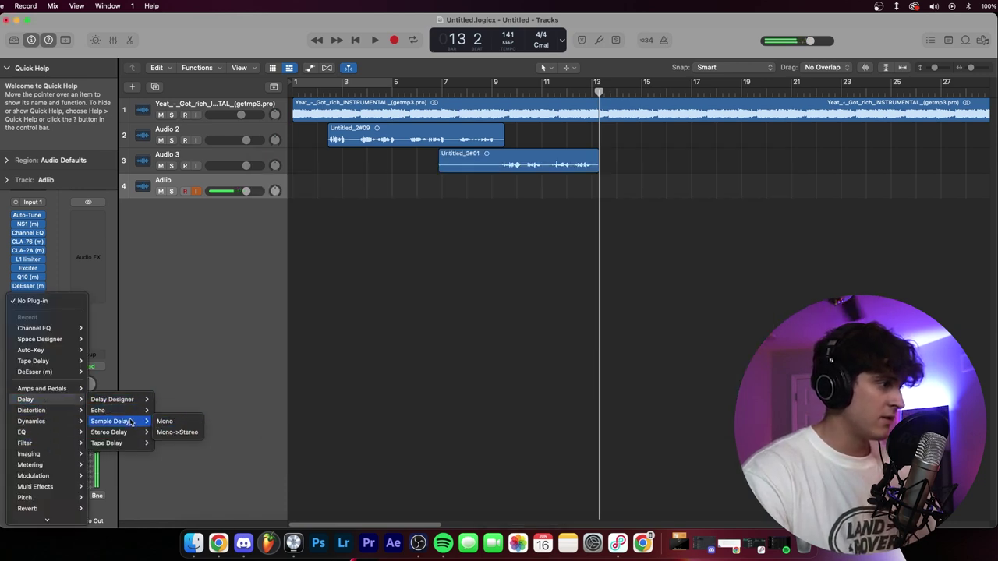
pyautogui.click(177, 432)
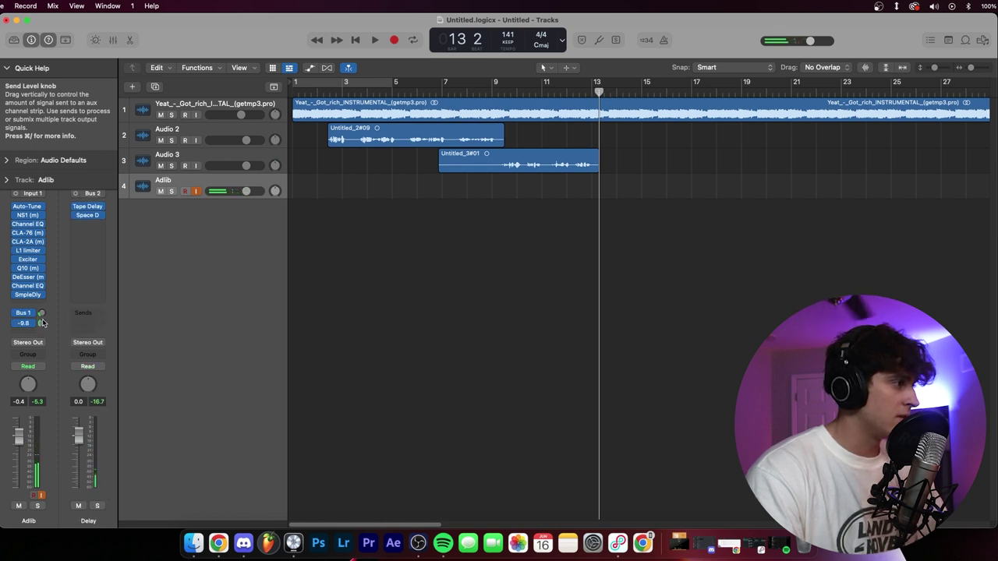
# Adjust the low and high ends of the Adlib track's second Channel EQ and set the track volume to -5.0 dB
pyautogui.press('Return')
pyautogui.click(27, 285)
pyautogui.moveTo(675, 292); pyautogui.dragTo(726, 303)
pyautogui.moveTo(412, 298)
pyautogui.mouseDown()
pyautogui.moveTo(383, 297)
pyautogui.moveTo(394, 303)
pyautogui.mouseUp()
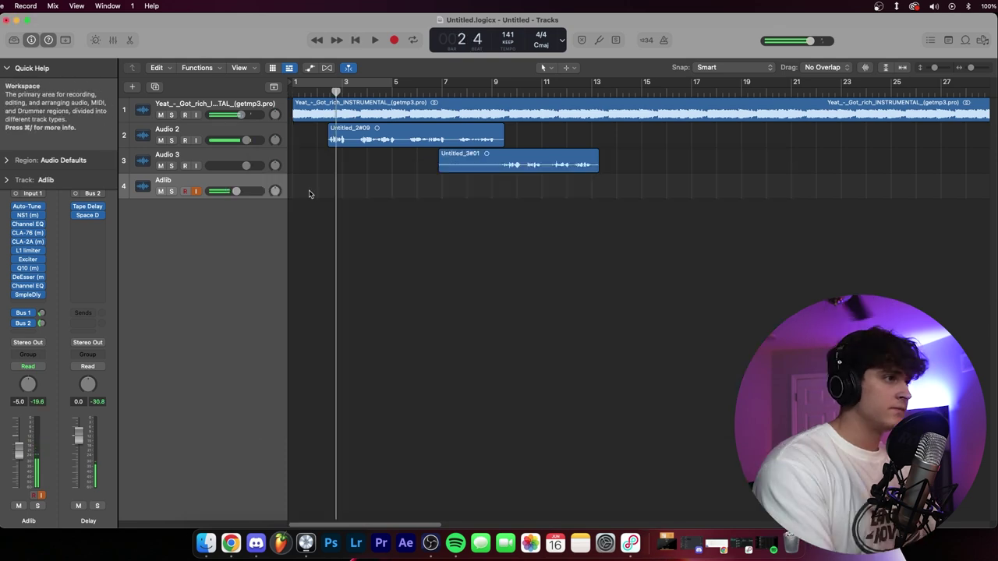
# Record ad-lib takes on the Adlib tracks over the vocals, stopping the last take just past bar 13
pyautogui.press('r')
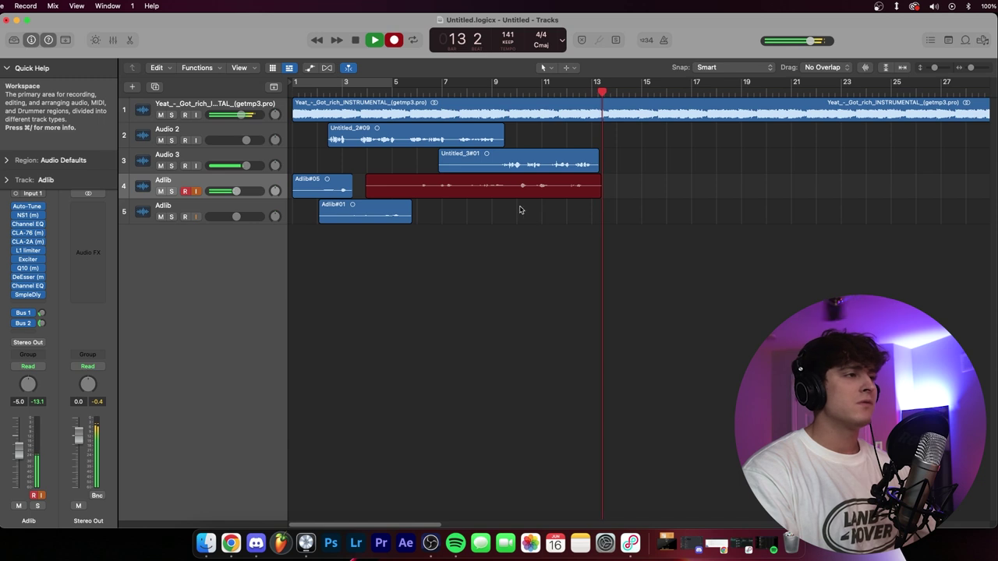
pyautogui.press('space')
# Play the vocals and ad-libs with the instrumental from the project start to about bar 14
pyautogui.click(293, 92)
pyautogui.press('space')
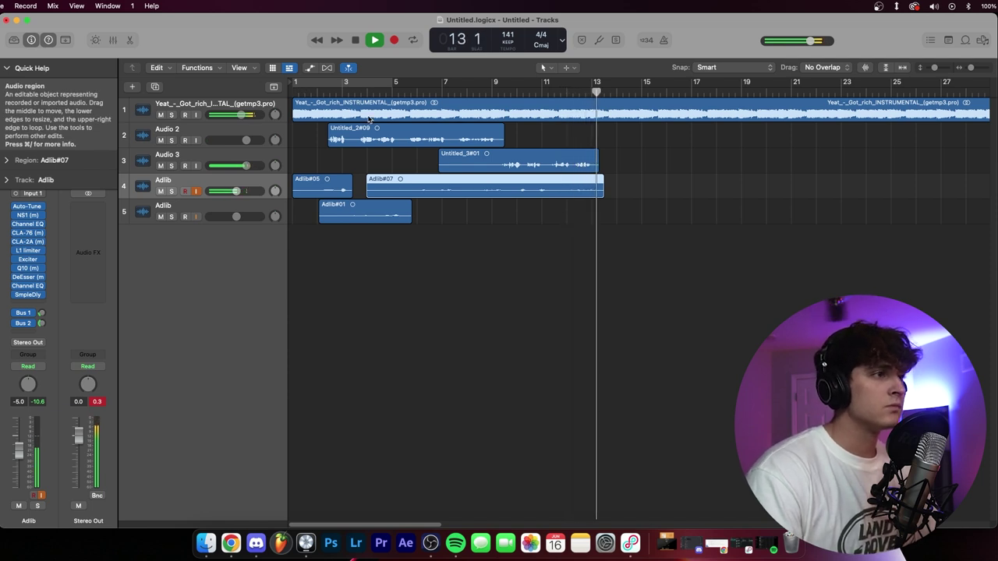
pyautogui.press('space')
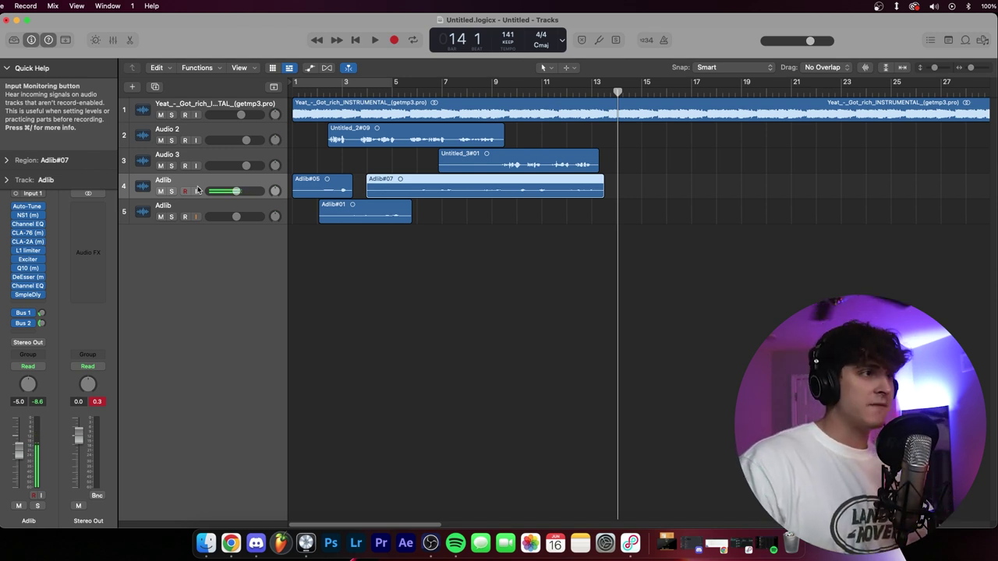
# Save the project as a folder named "got rich (yeat preset weiland)"
pyautogui.press('super+s')
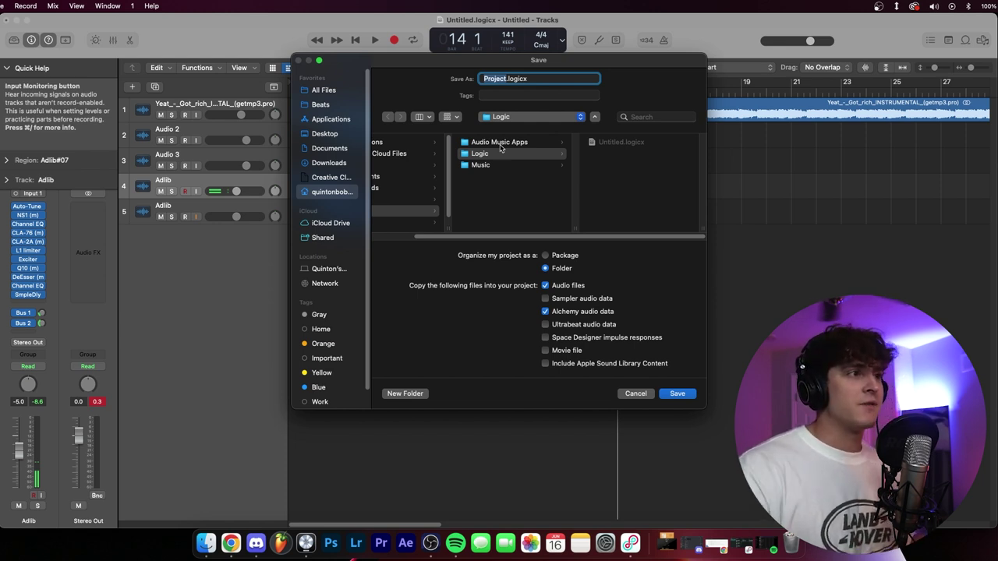
pyautogui.moveTo(427, 61); pyautogui.dragTo(466, 95)
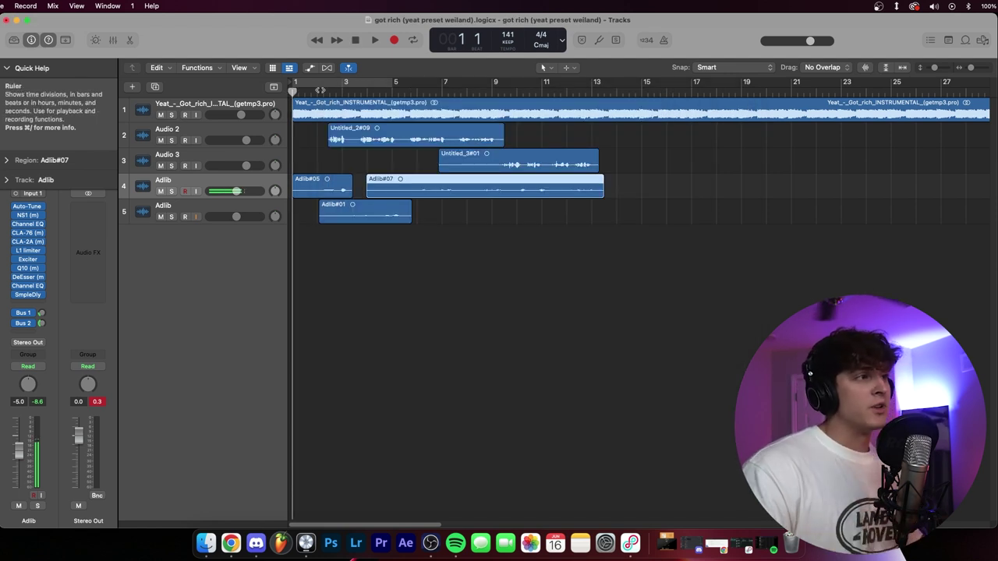
# Replace Audio 2's CLA-76 with the Waves RCompressor (m), and solo Audio 2 together with the instrumental
pyautogui.click(211, 130)
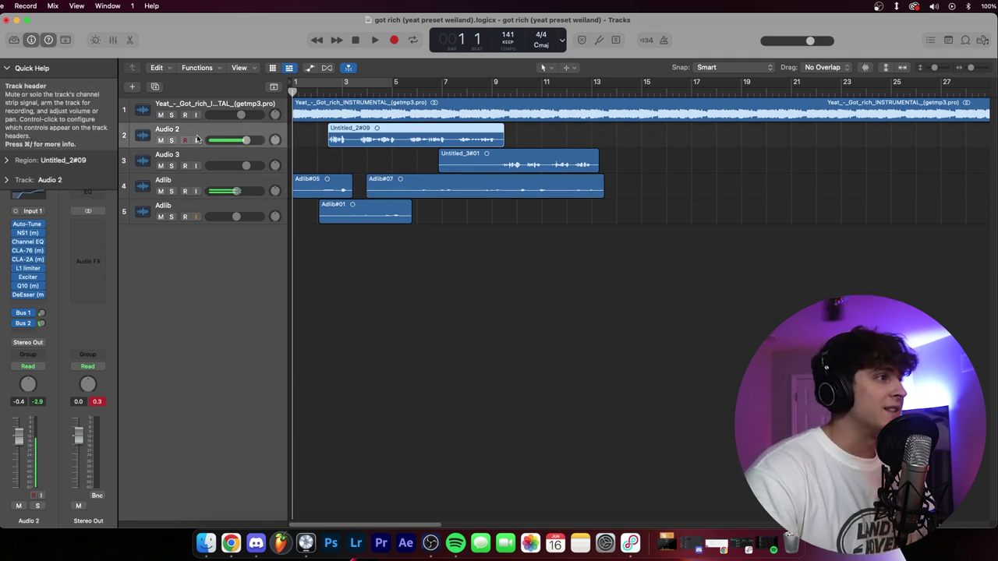
pyautogui.click(42, 252)
pyautogui.moveTo(84, 504)
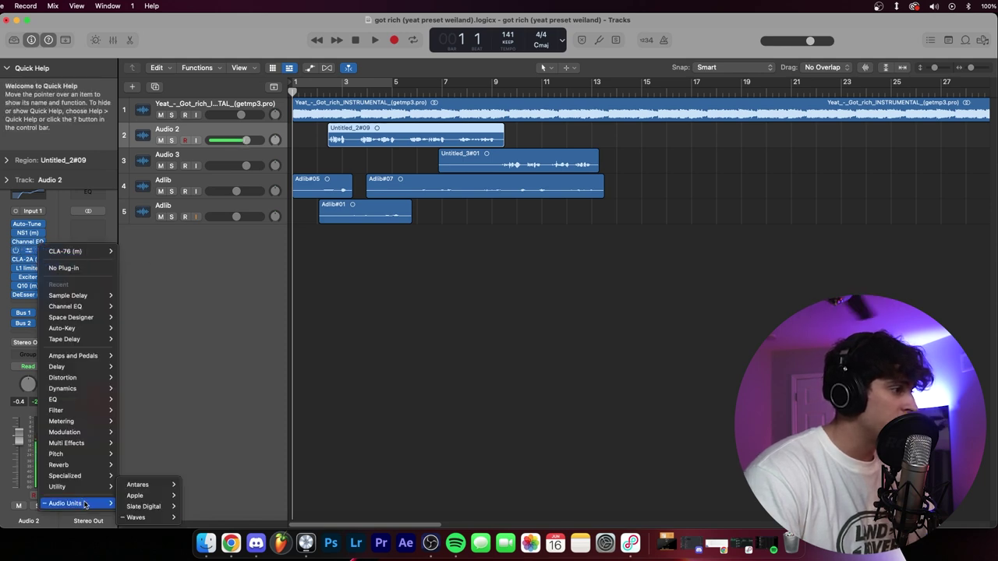
pyautogui.moveTo(156, 518)
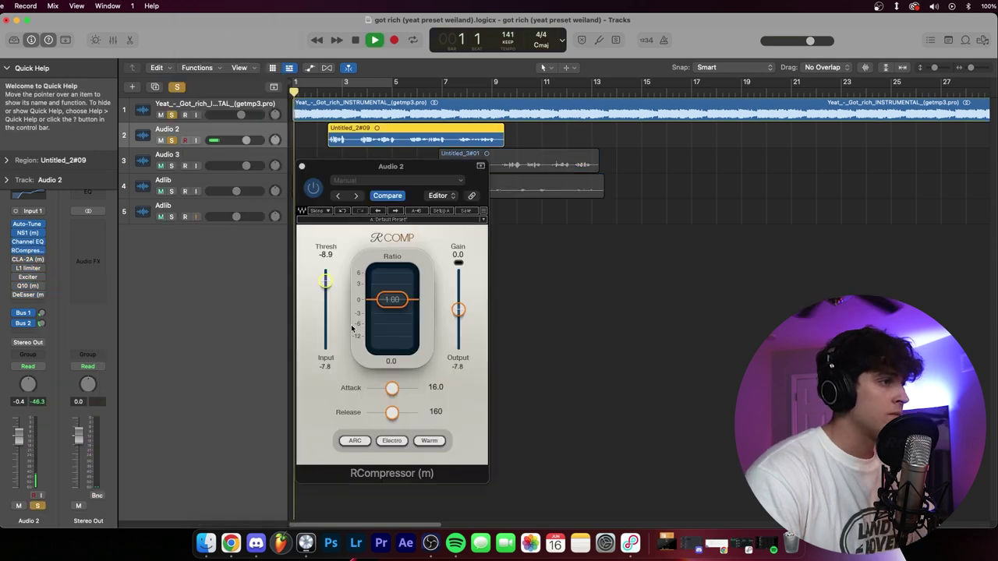
# Set the RCompressor's threshold to about -18.8, ratio to 4.27, attack to 4.00 and release to 5.00, close its window, and stop playback
pyautogui.moveTo(394, 301); pyautogui.dragTo(394, 305)
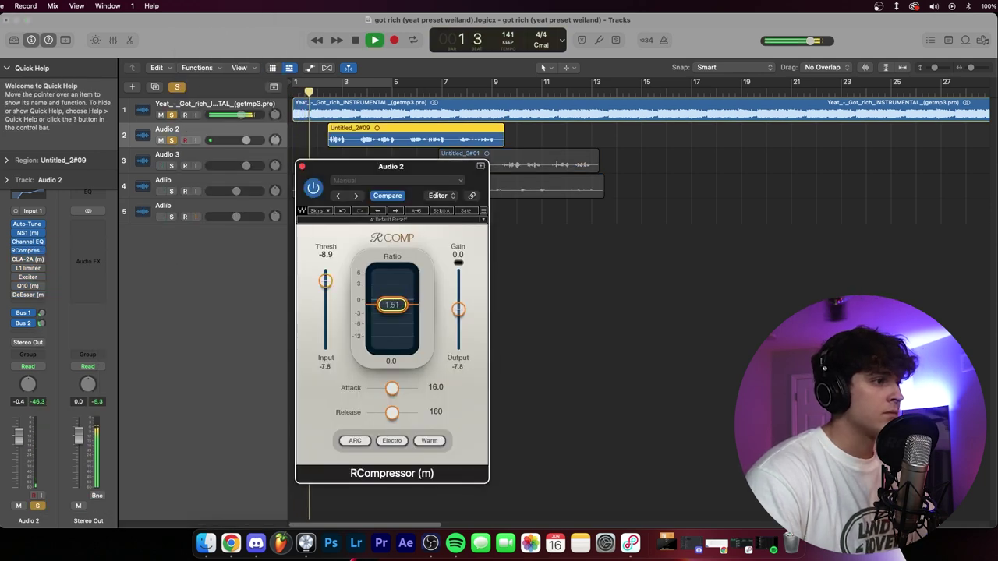
pyautogui.moveTo(391, 387); pyautogui.dragTo(366, 413)
pyautogui.moveTo(325, 280); pyautogui.dragTo(326, 283)
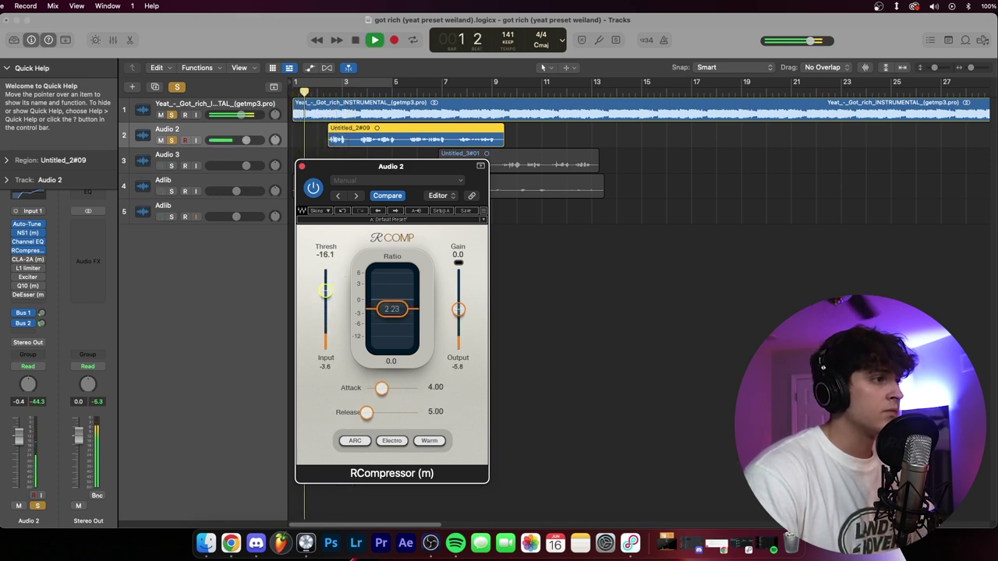
pyautogui.moveTo(392, 311); pyautogui.dragTo(374, 317)
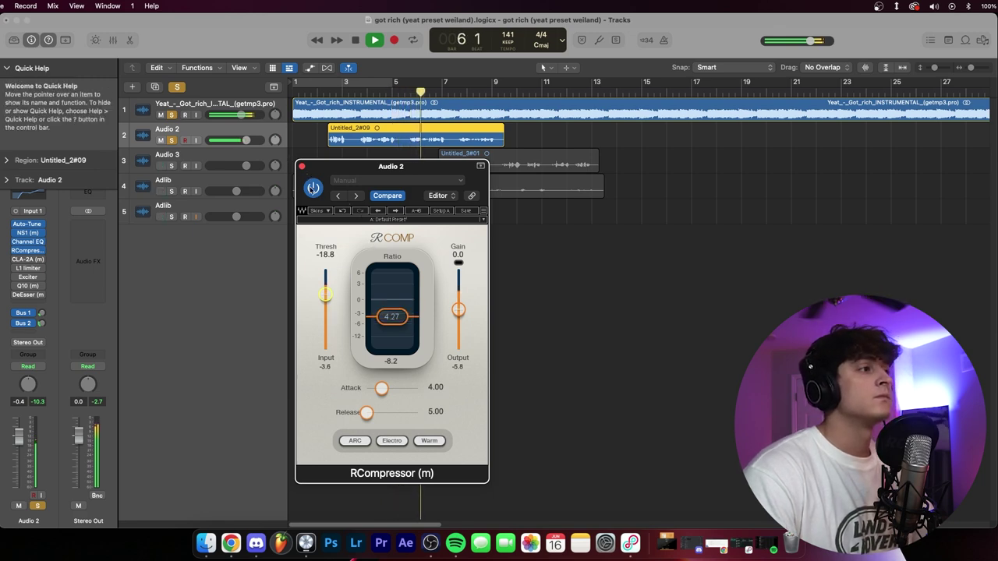
pyautogui.click(302, 170)
pyautogui.press('space')
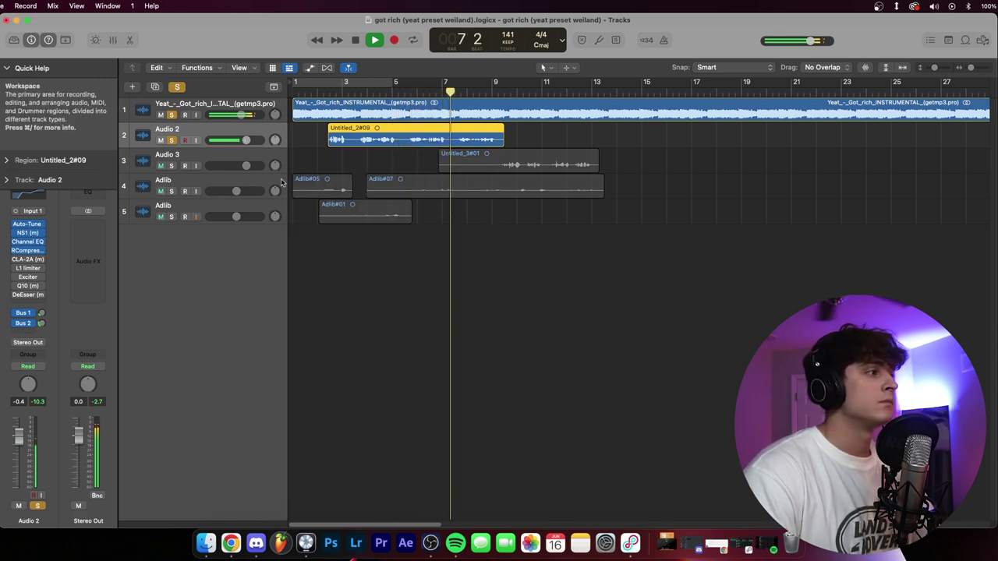
# Insert the Waves SSLChannel (m) on Audio 2 between the RCompressor and the CLA-2A
pyautogui.click(31, 260)
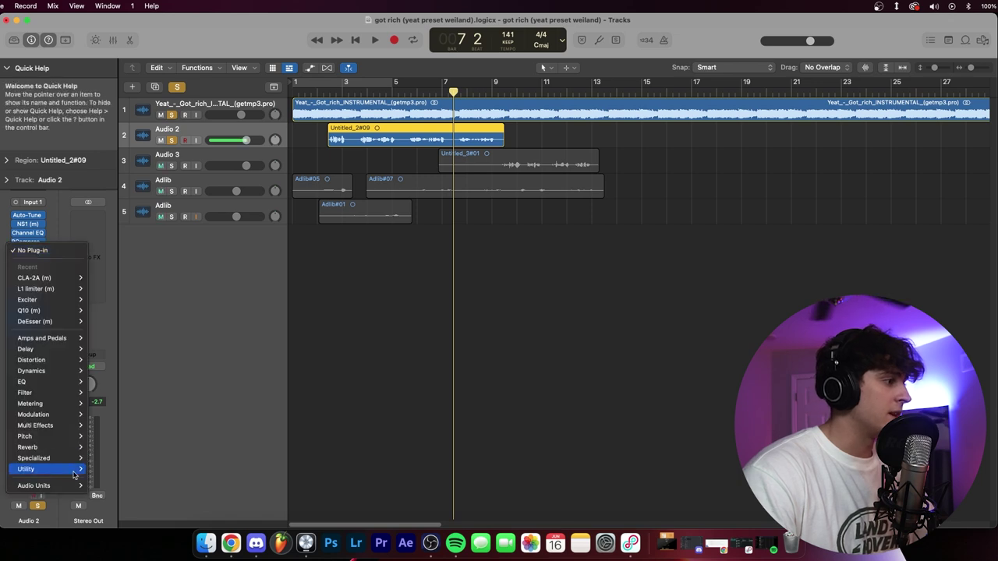
pyautogui.moveTo(55, 486)
pyautogui.moveTo(123, 517)
pyautogui.scroll(-20, 190, 421)
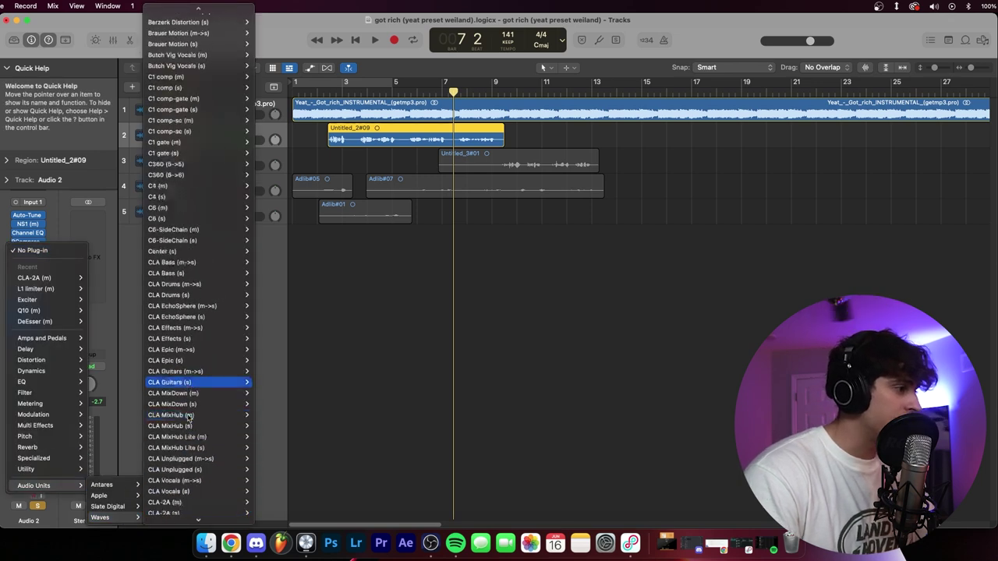
pyautogui.scroll(-15, 189, 419)
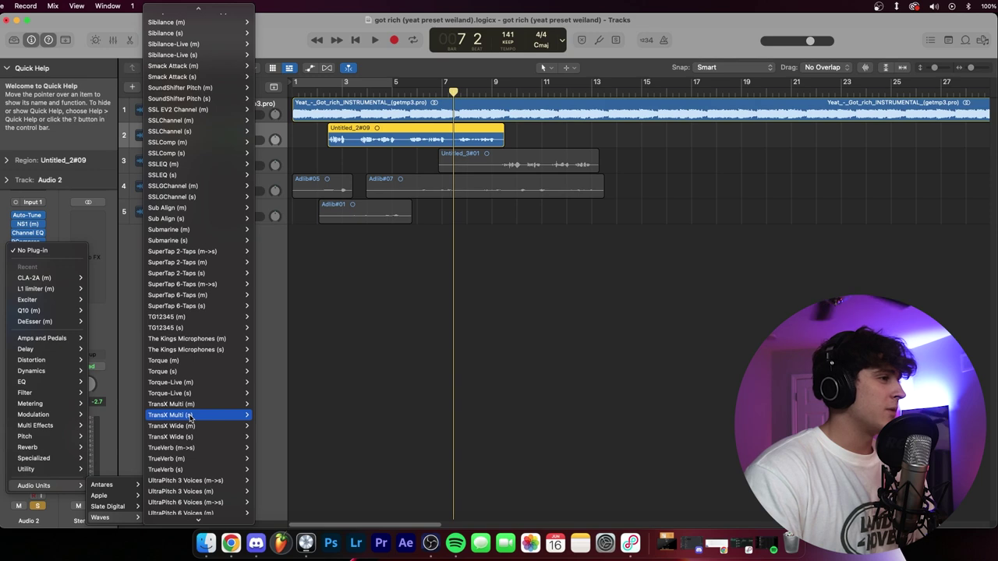
pyautogui.scroll(10, 190, 417)
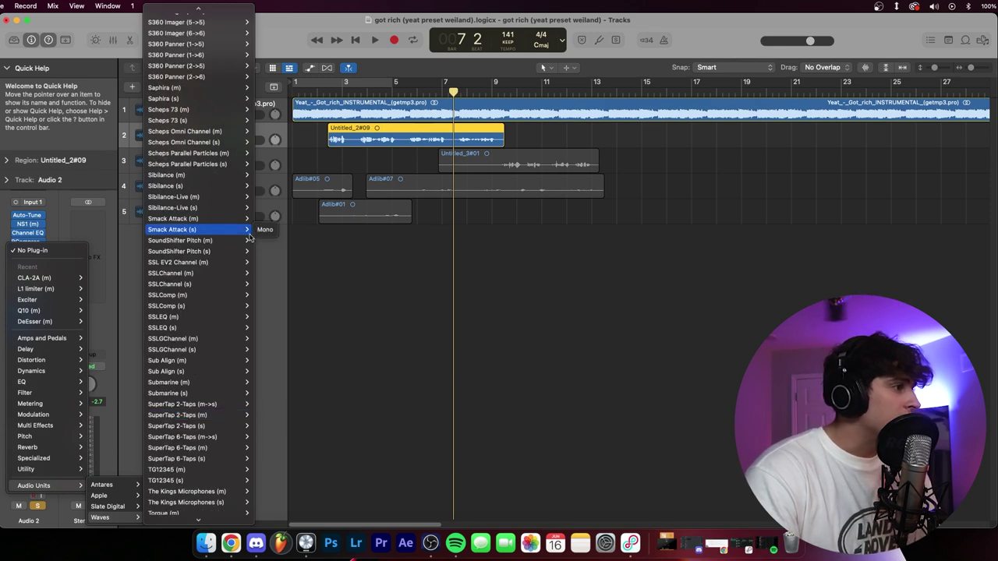
pyautogui.click(223, 273)
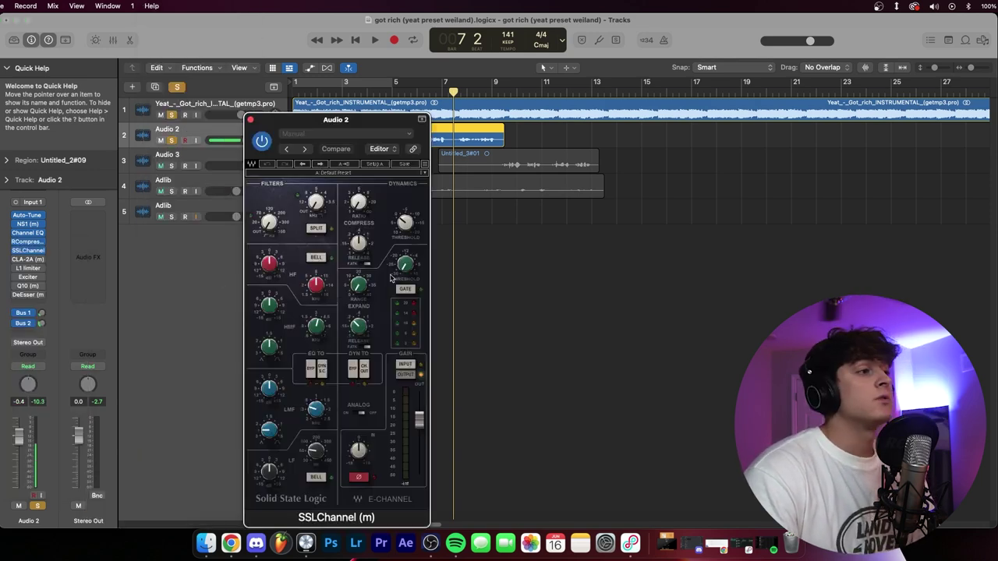
# While playing from the start, slightly boost the SSLChannel's HF and HMF gains, cut its LMF and LF gains, and close its window
pyautogui.moveTo(325, 121); pyautogui.dragTo(406, 108)
pyautogui.moveTo(407, 108); pyautogui.dragTo(445, 94)
pyautogui.press('Return')
pyautogui.press('space')
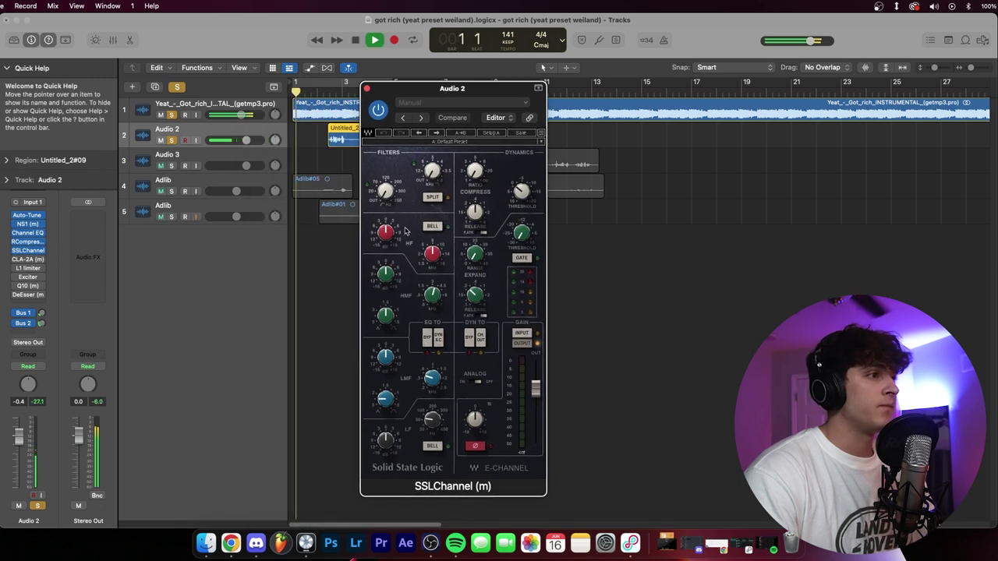
pyautogui.moveTo(386, 233); pyautogui.dragTo(386, 224)
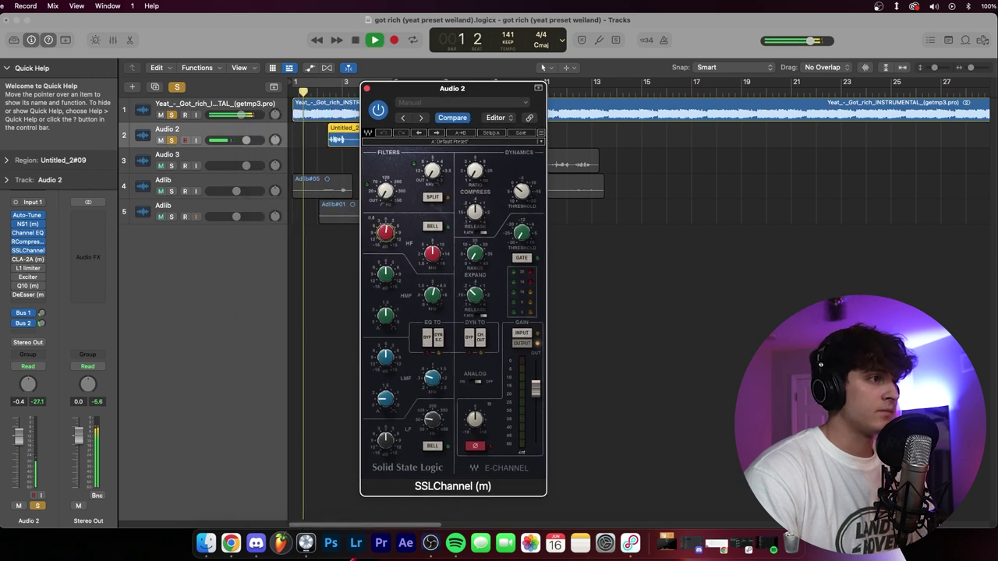
pyautogui.moveTo(386, 275); pyautogui.dragTo(386, 268)
pyautogui.moveTo(386, 357); pyautogui.dragTo(386, 362)
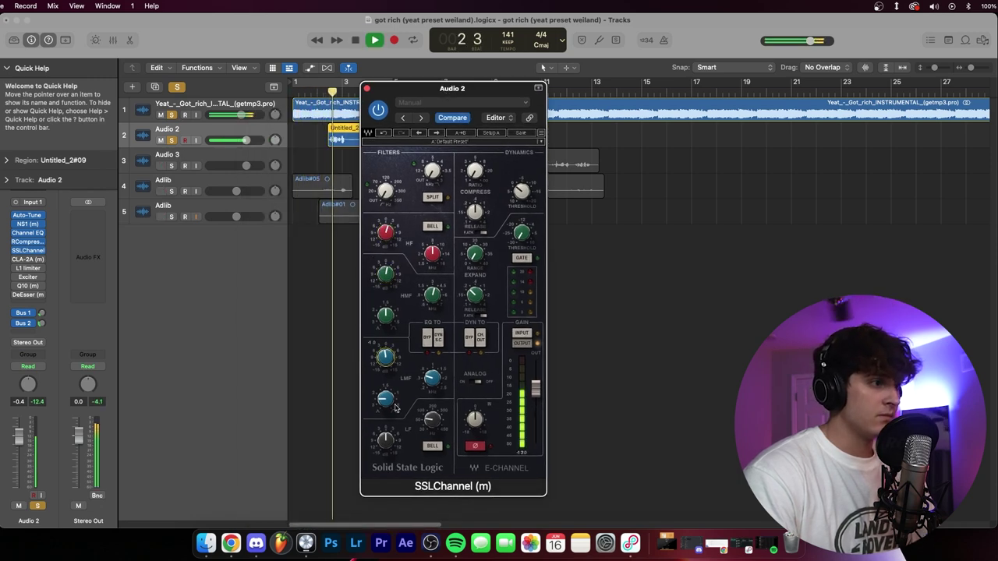
pyautogui.moveTo(386, 441); pyautogui.dragTo(386, 450)
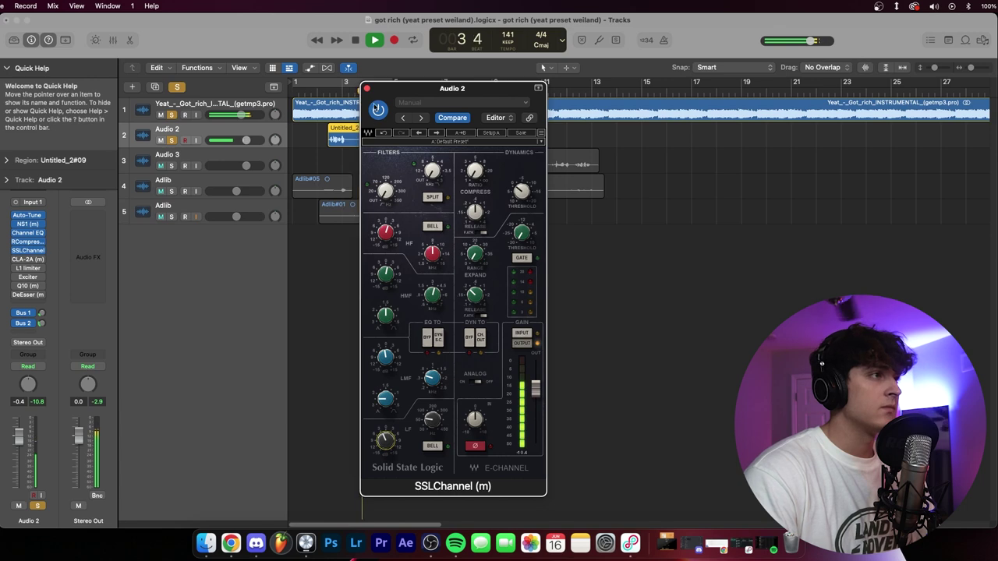
pyautogui.press('super+w')
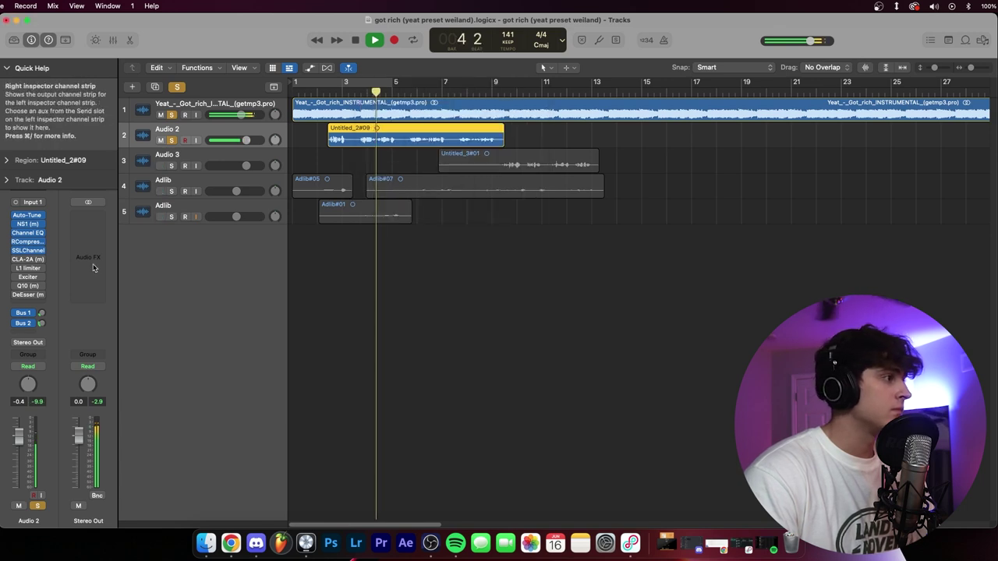
# Replace Audio 2's CLA-2A with the mono Waves CLA-76 (m) compressor
pyautogui.click(37, 263)
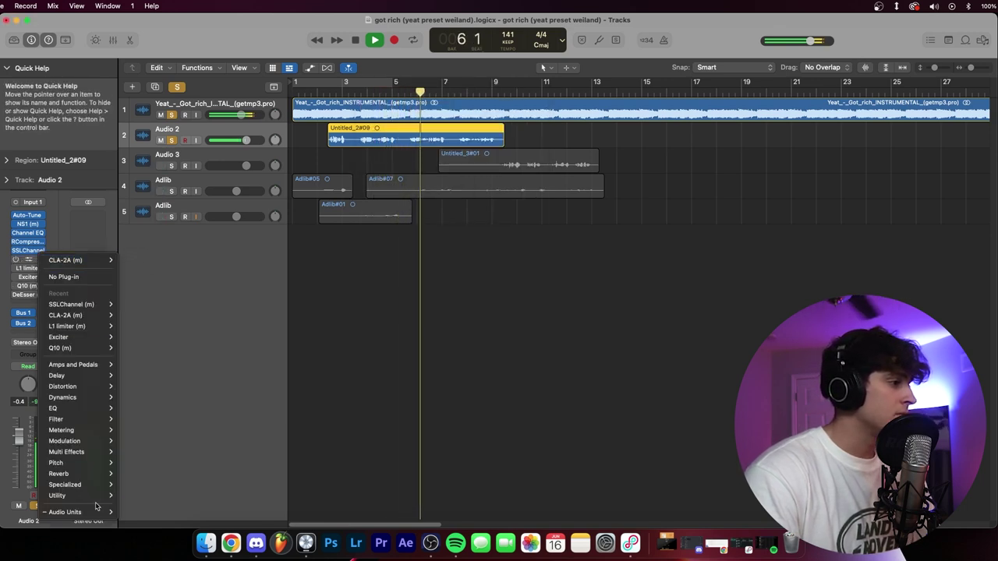
pyautogui.moveTo(78, 512)
pyautogui.moveTo(137, 515)
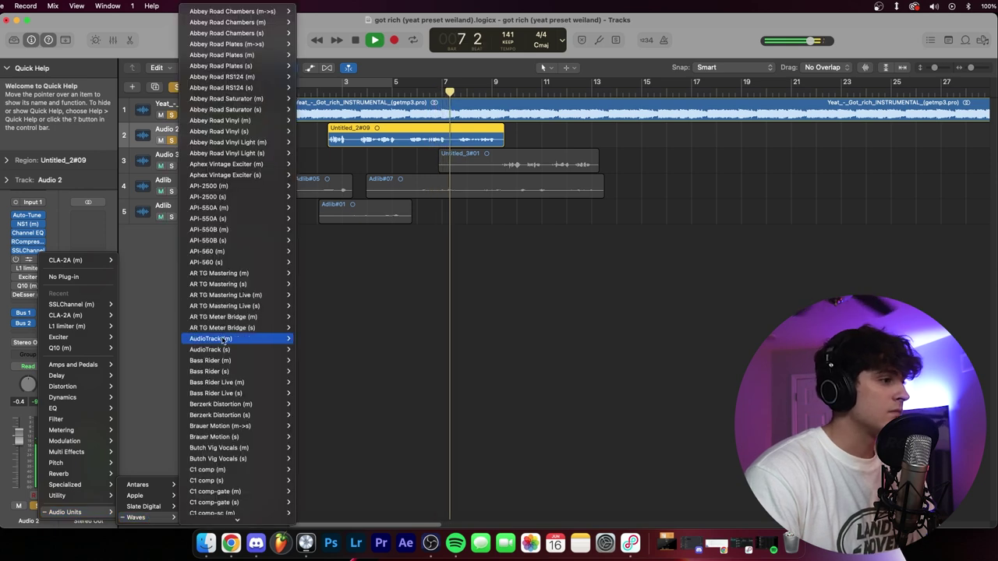
pyautogui.scroll(-10, 234, 347)
pyautogui.moveTo(240, 374)
pyautogui.moveTo(234, 306)
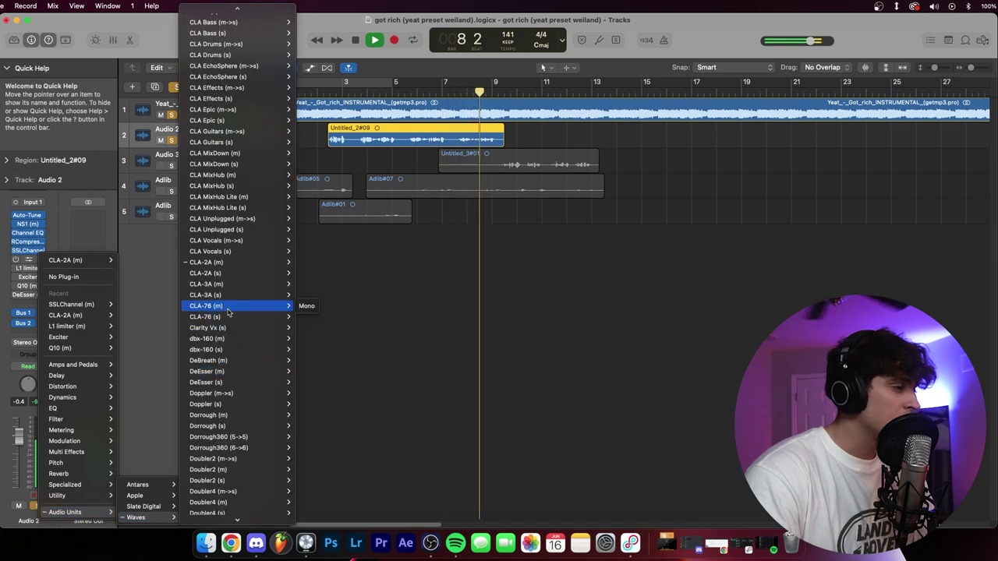
pyautogui.click(306, 306)
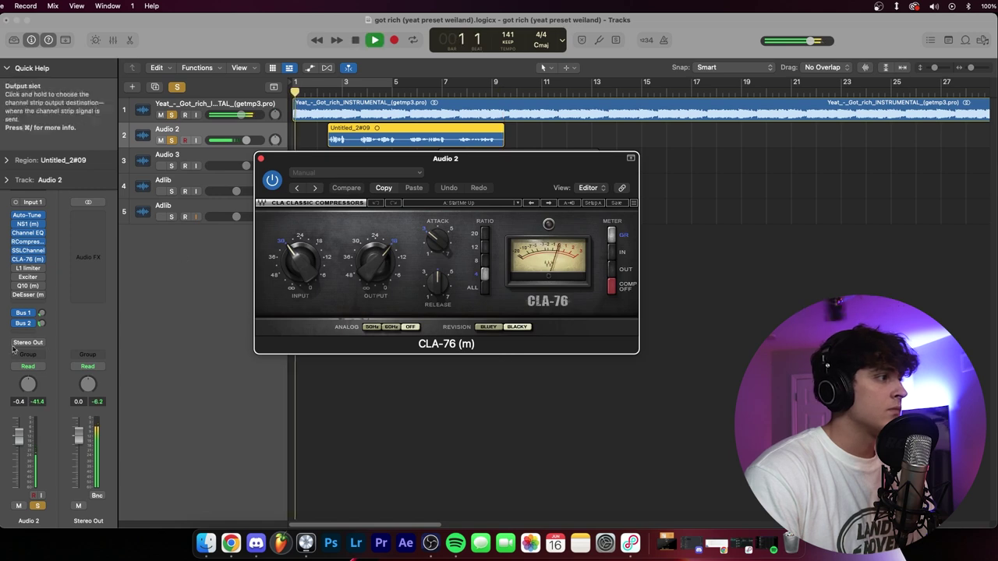
# Raise the CLA-76's attack and release, set its ratio to 8, fine-tune the input, and choose the Bluey revision
pyautogui.moveTo(434, 248); pyautogui.dragTo(440, 239)
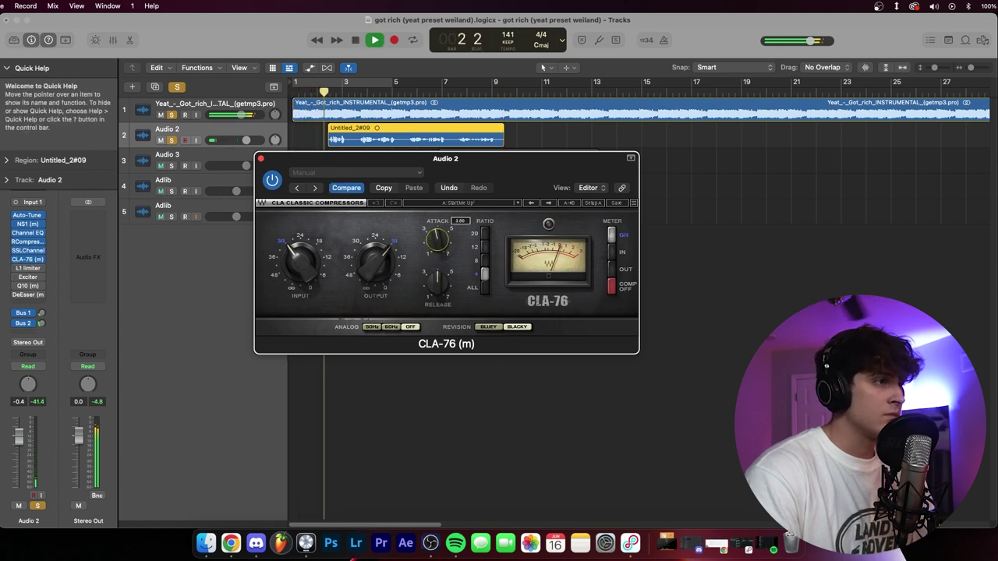
pyautogui.moveTo(438, 284); pyautogui.dragTo(464, 279)
pyautogui.click(484, 260)
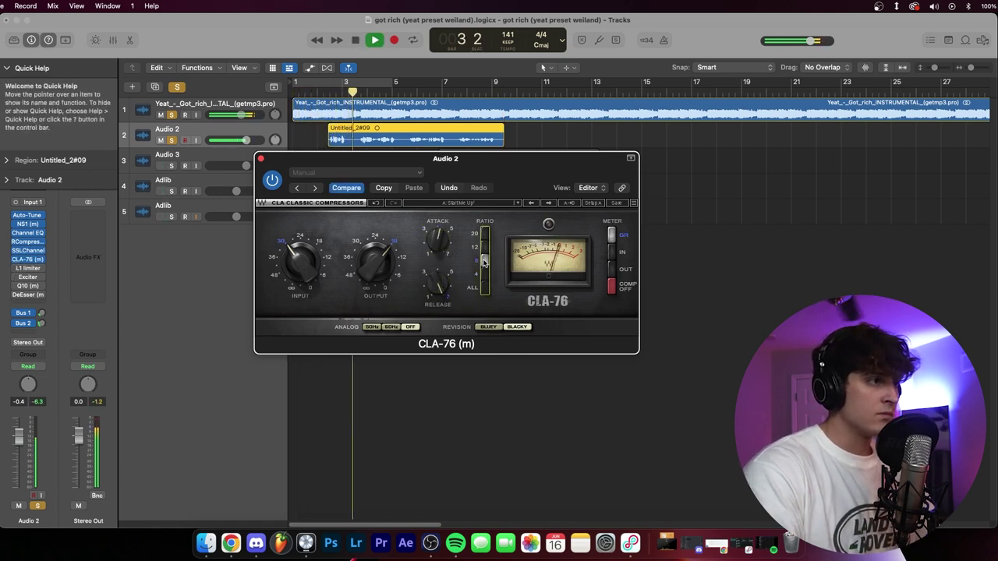
pyautogui.moveTo(301, 266); pyautogui.dragTo(306, 273)
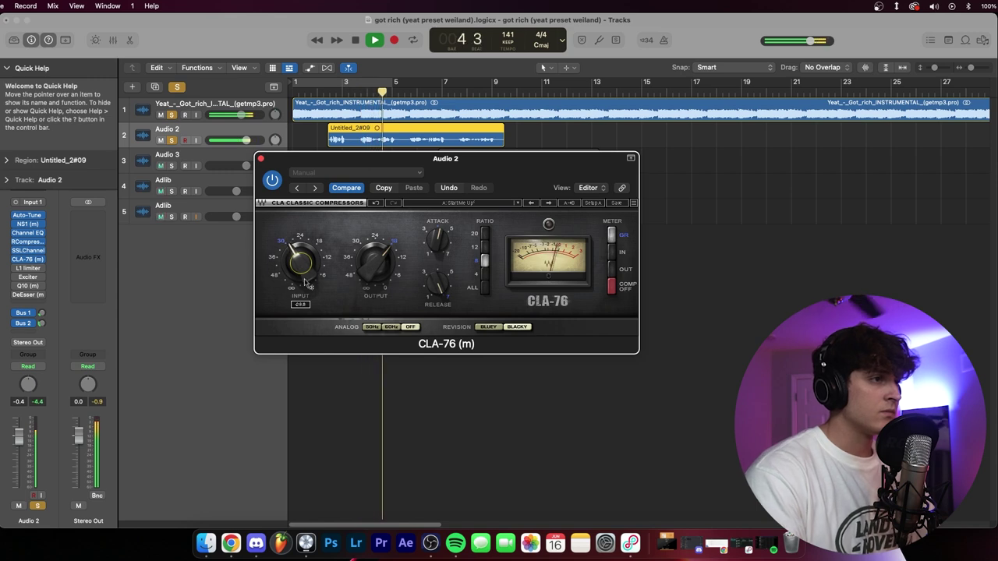
pyautogui.click(489, 327)
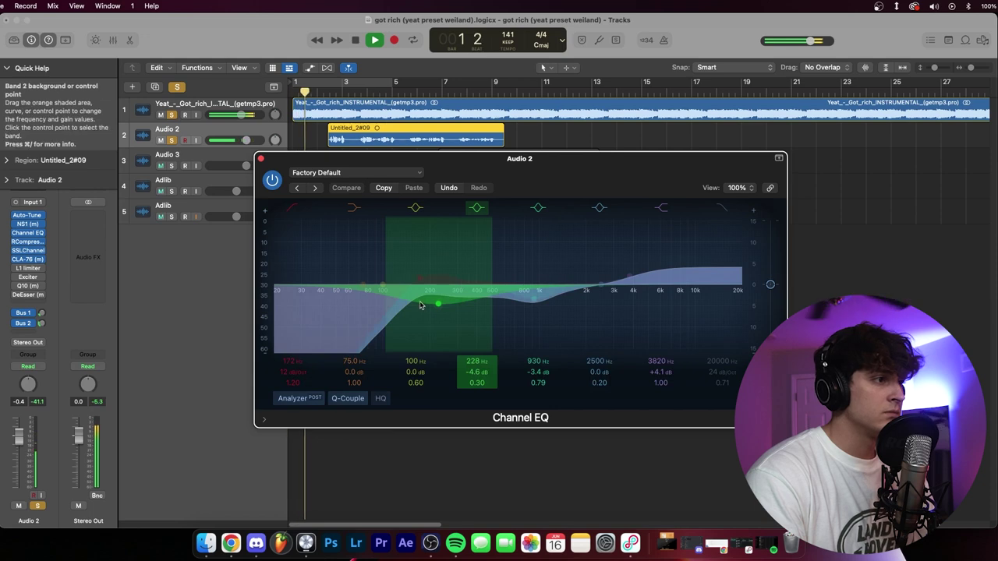
# Deepen the low-mid cut in Audio 2's Channel EQ to about -6.8 dB at 214 Hz
pyautogui.moveTo(420, 305)
pyautogui.mouseDown()
pyautogui.moveTo(435, 313)
pyautogui.moveTo(418, 285)
pyautogui.mouseUp()
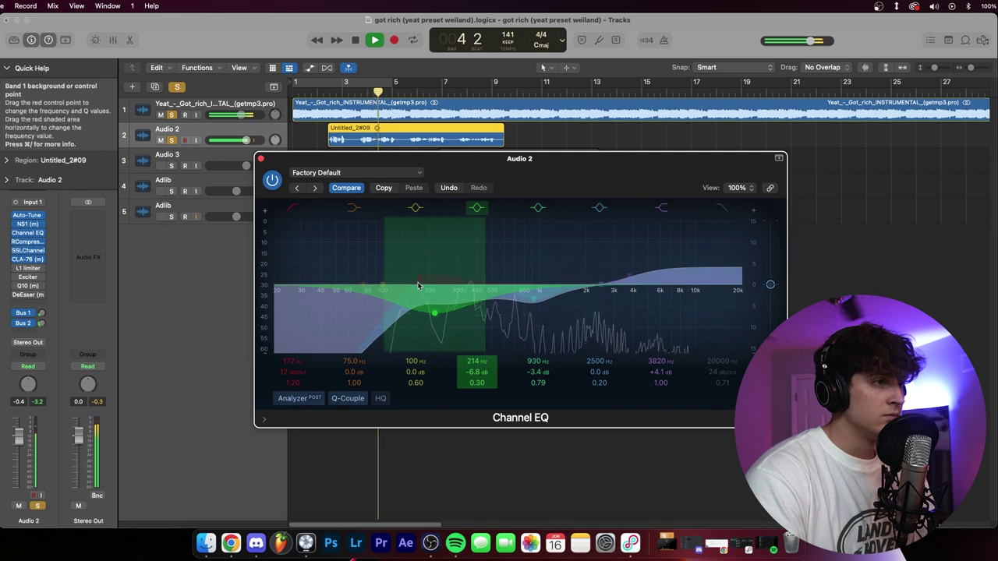
# Replace Audio 2's Exciter with the Slate Digital Fresh Air plug-in
pyautogui.click(35, 277)
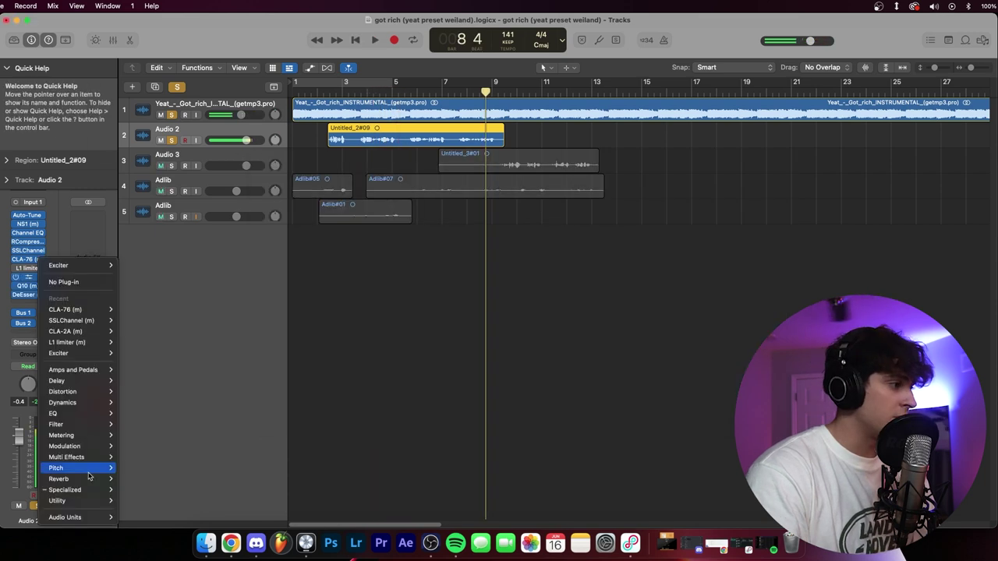
pyautogui.moveTo(87, 521)
pyautogui.moveTo(147, 505)
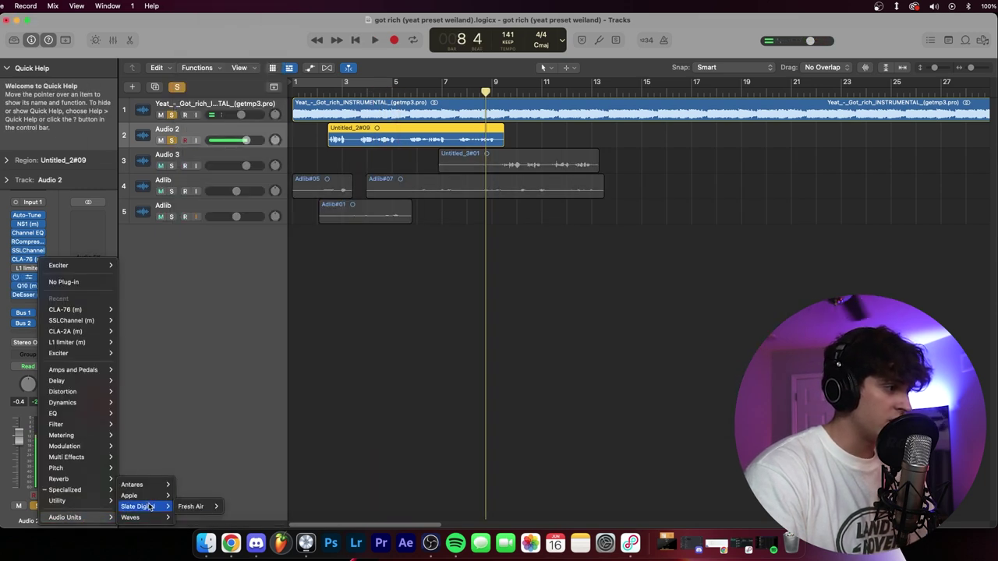
pyautogui.click(195, 507)
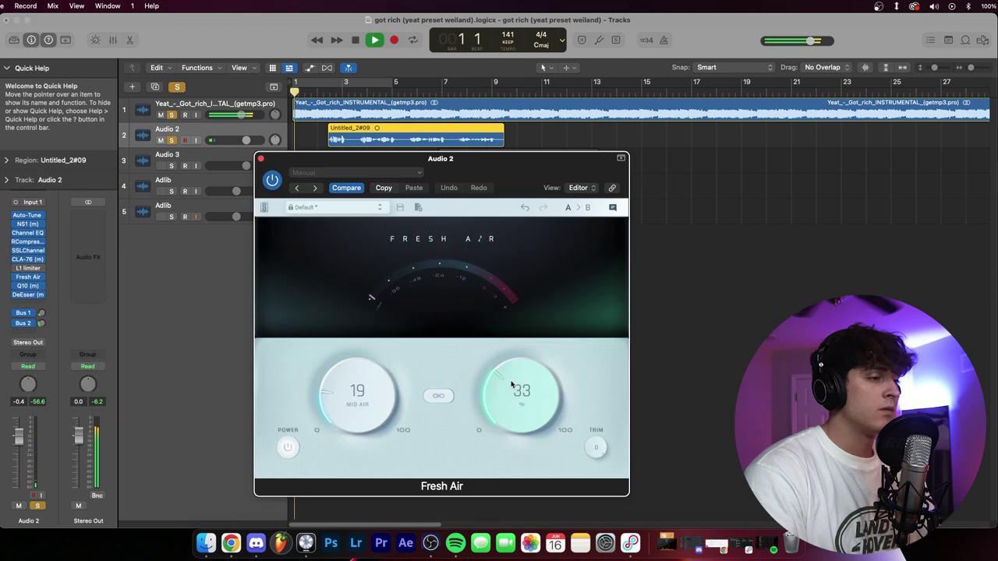
# Set Fresh Air's Mid Air to 21 and High Air to 30 during playback, and close its window
pyautogui.moveTo(511, 382); pyautogui.dragTo(511, 379)
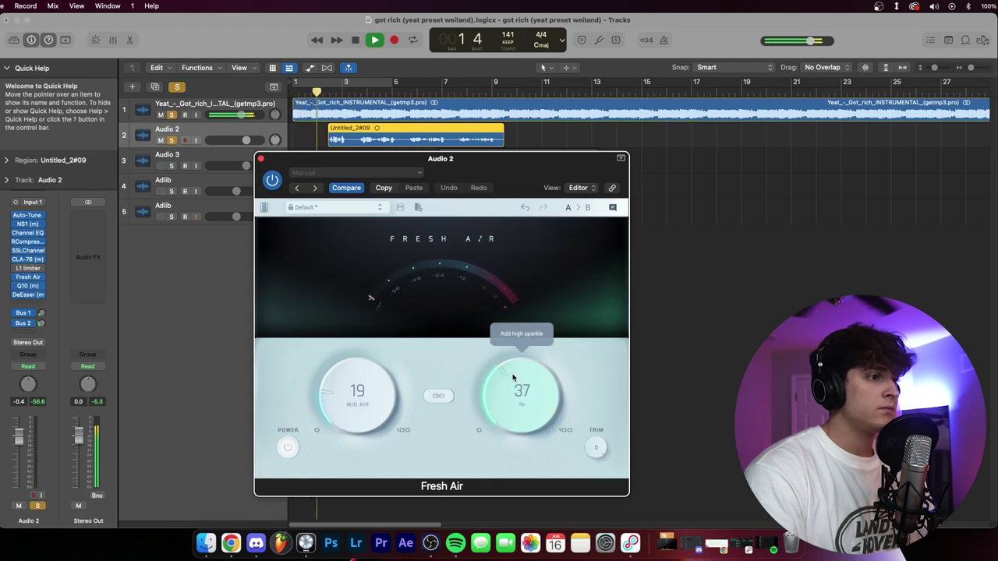
pyautogui.moveTo(512, 377); pyautogui.dragTo(512, 380)
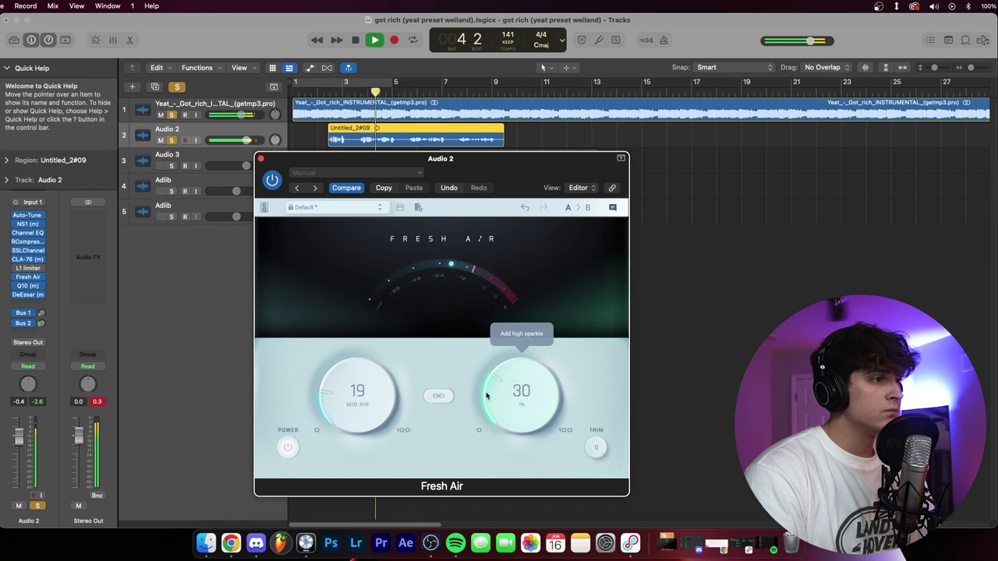
pyautogui.moveTo(351, 397); pyautogui.dragTo(352, 394)
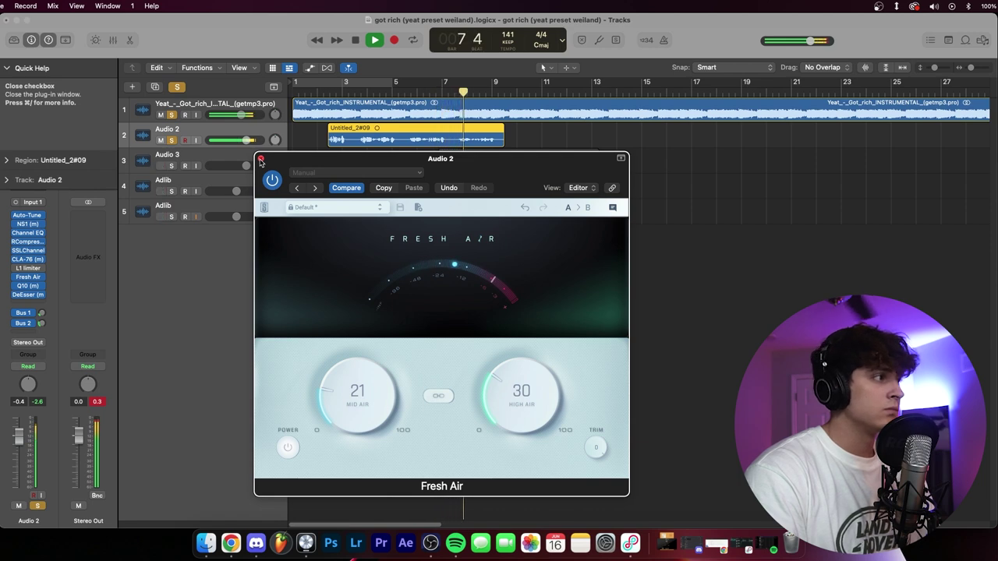
pyautogui.click(261, 159)
# Open Audio 2's L1 limiter, set its threshold to -4.9 and output ceiling to -5.5 during playback, and close its window
pyautogui.click(28, 268)
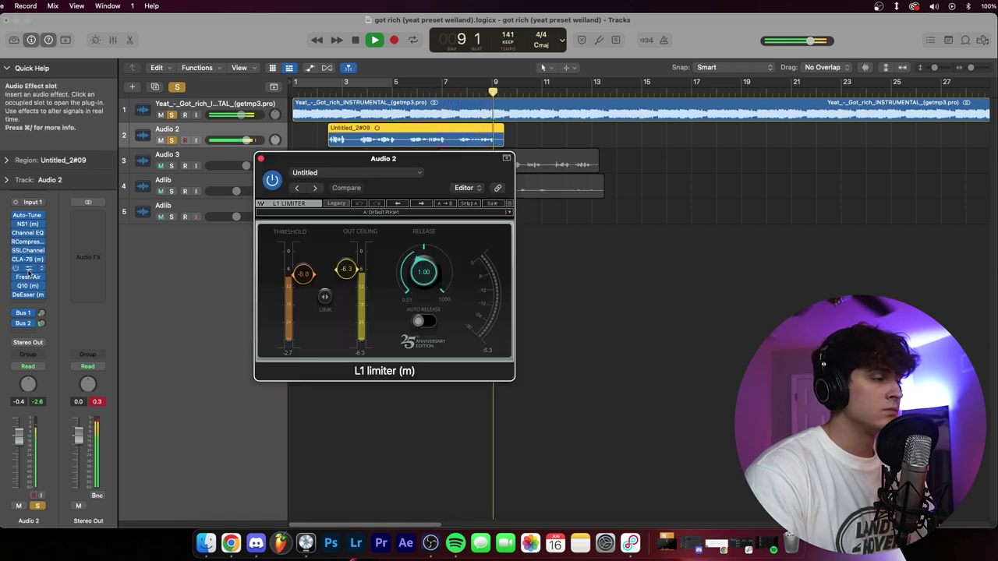
pyautogui.press('space')
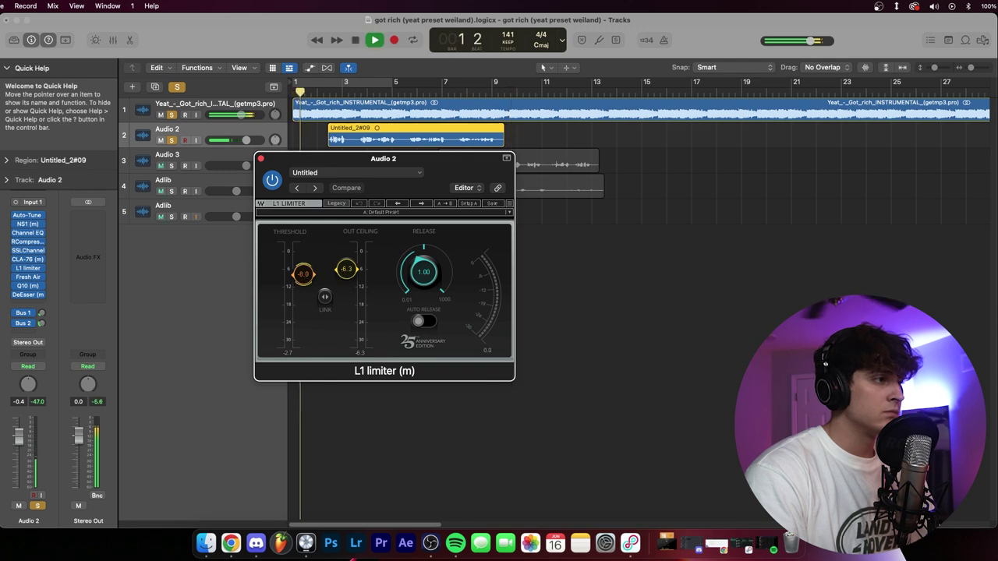
pyautogui.moveTo(303, 274); pyautogui.dragTo(303, 271)
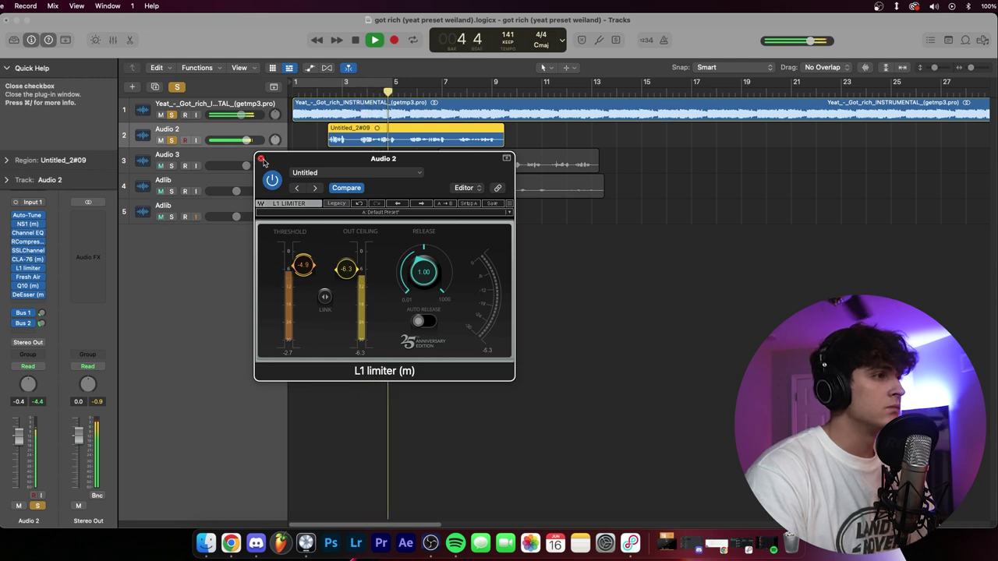
pyautogui.moveTo(350, 277); pyautogui.dragTo(350, 271)
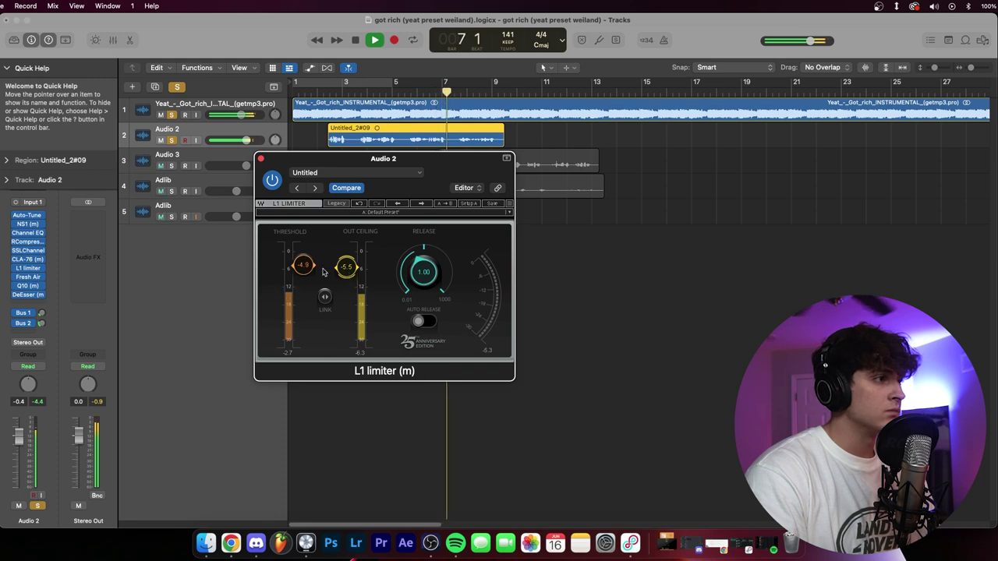
pyautogui.click(261, 158)
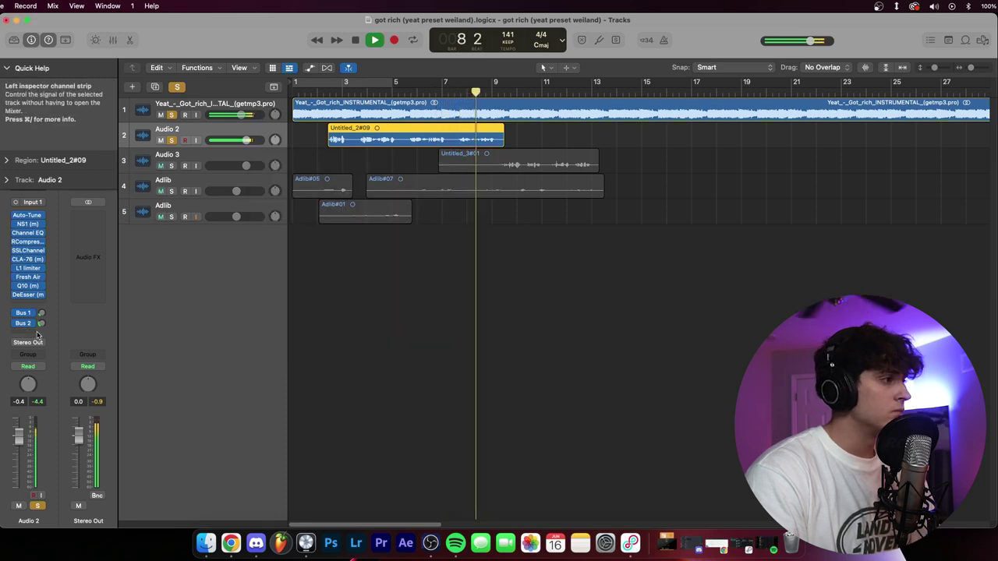
# Insert a mono Chorus after the DeEsser on Audio 2 and fine-tune it during playback
pyautogui.click(28, 303)
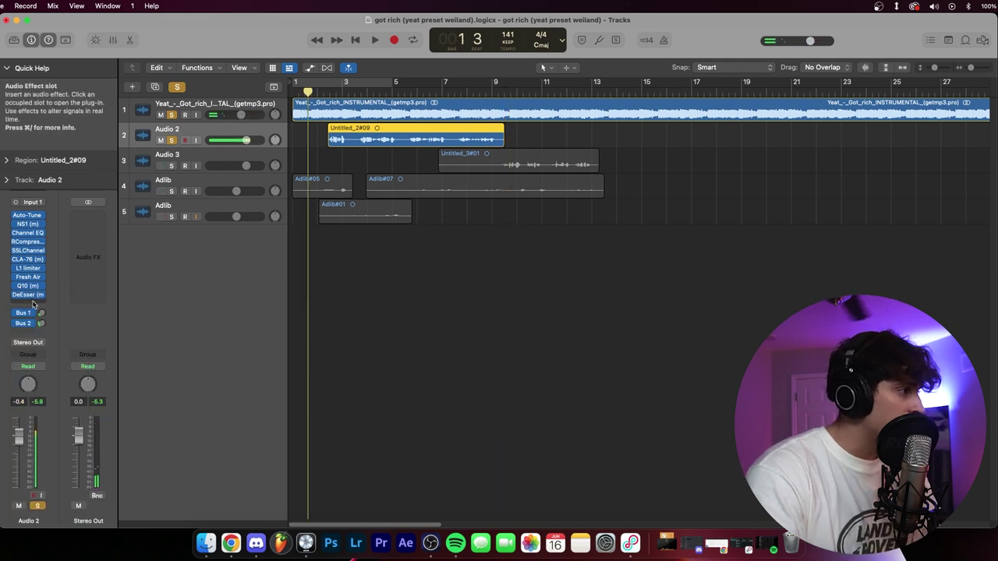
pyautogui.click(30, 304)
pyautogui.moveTo(53, 446)
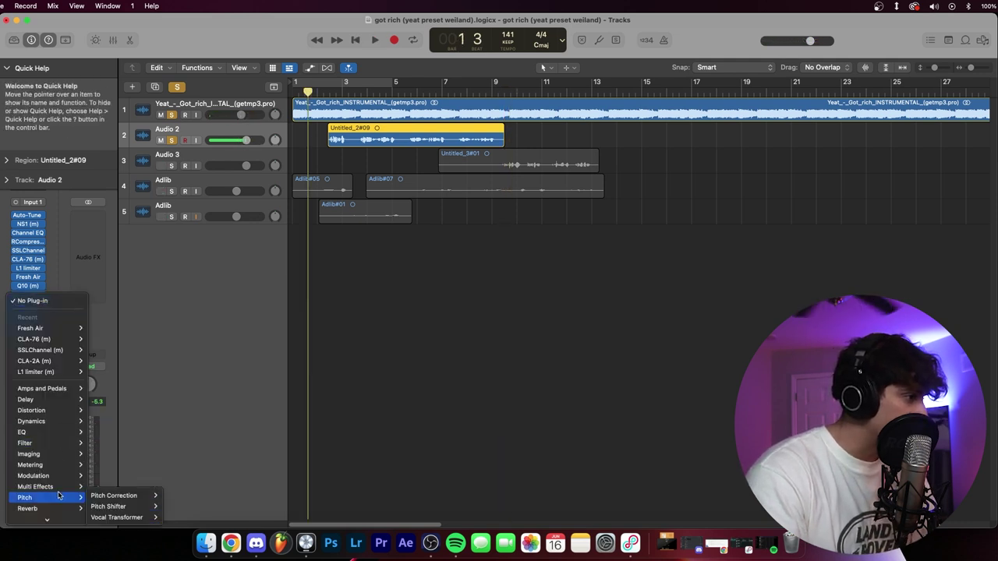
pyautogui.moveTo(57, 476)
pyautogui.moveTo(128, 408)
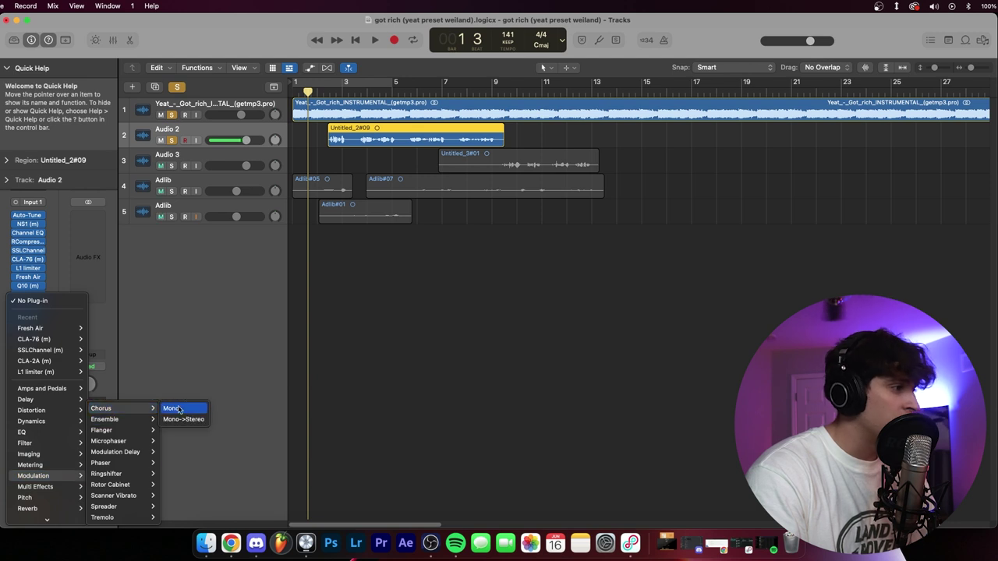
pyautogui.click(188, 411)
pyautogui.press('space')
pyautogui.moveTo(454, 276); pyautogui.dragTo(459, 282)
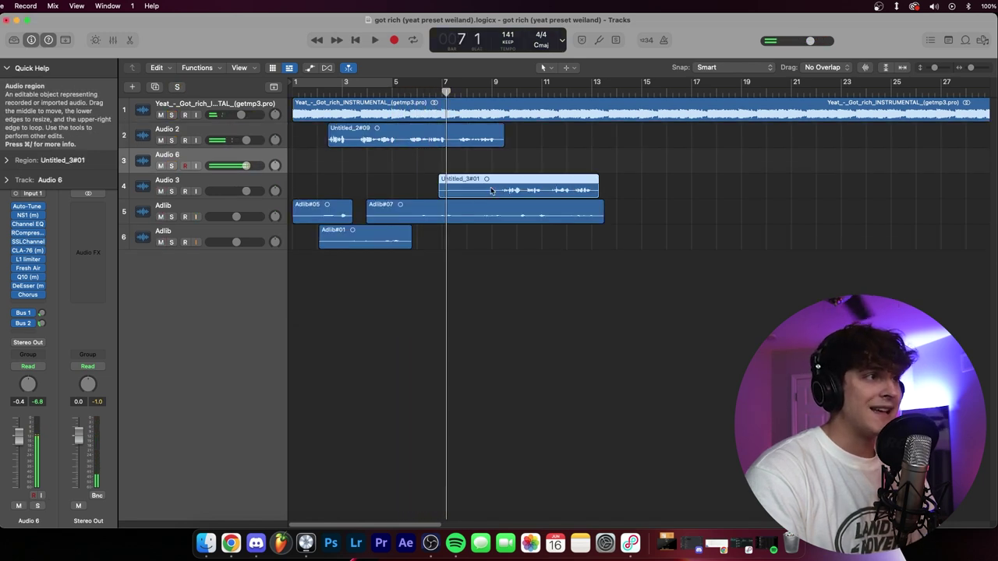
# Move the Untitled_3#01 region from Audio 3 up to the Audio 6 track, return the playhead to bar 1, and close the audio editor
pyautogui.doubleClick(492, 191)
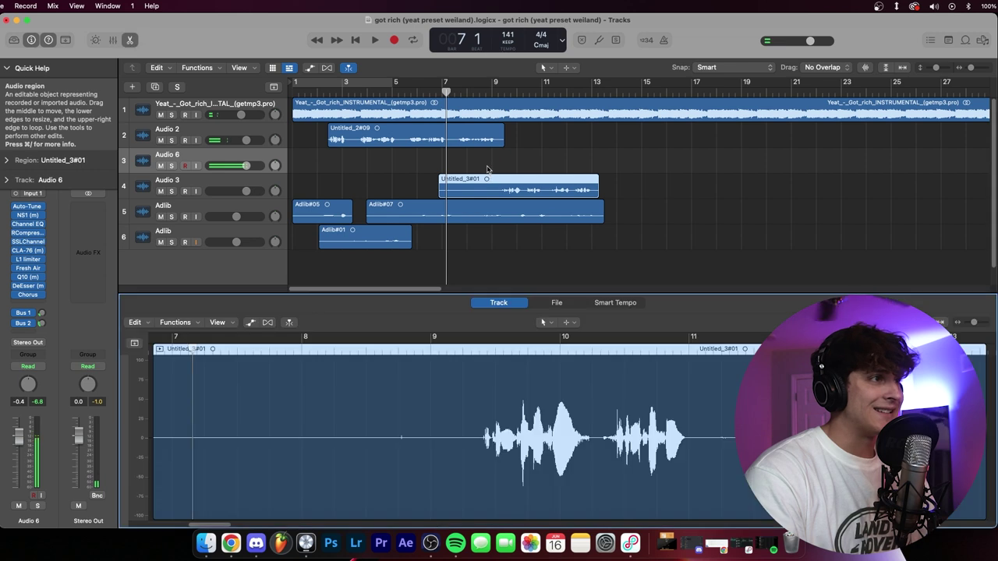
pyautogui.moveTo(487, 185); pyautogui.dragTo(485, 159)
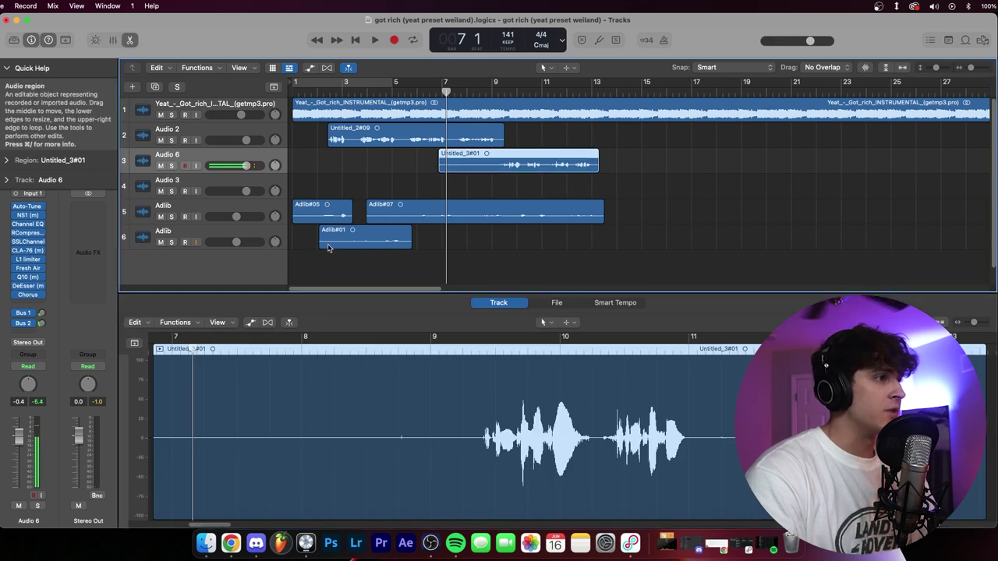
pyautogui.click(294, 88)
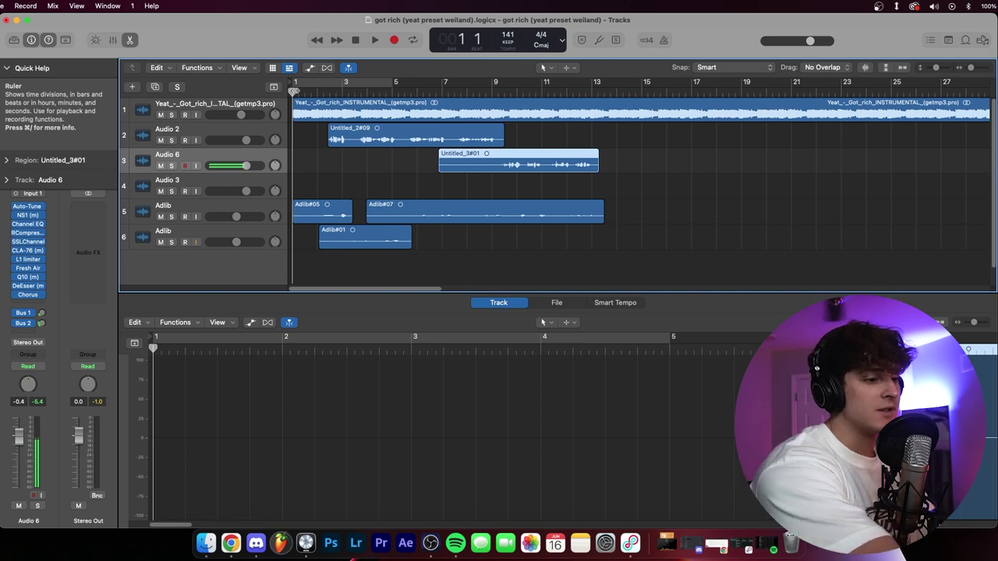
pyautogui.press('e')
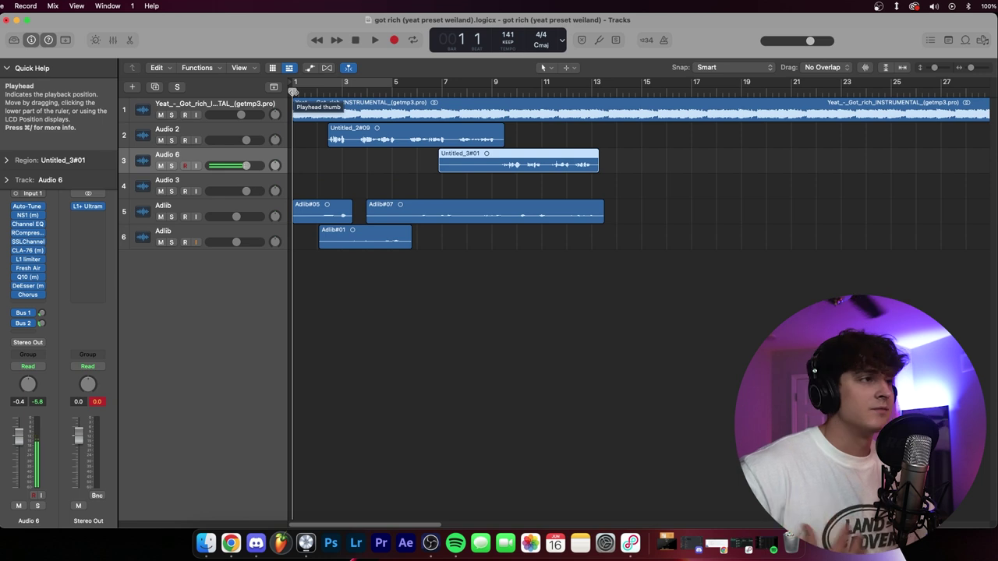
# While playing from the start, set the first Adlib track's Bus 1 send to about -16.4 and adjust the second Adlib track's Bus 1 send
pyautogui.press('space')
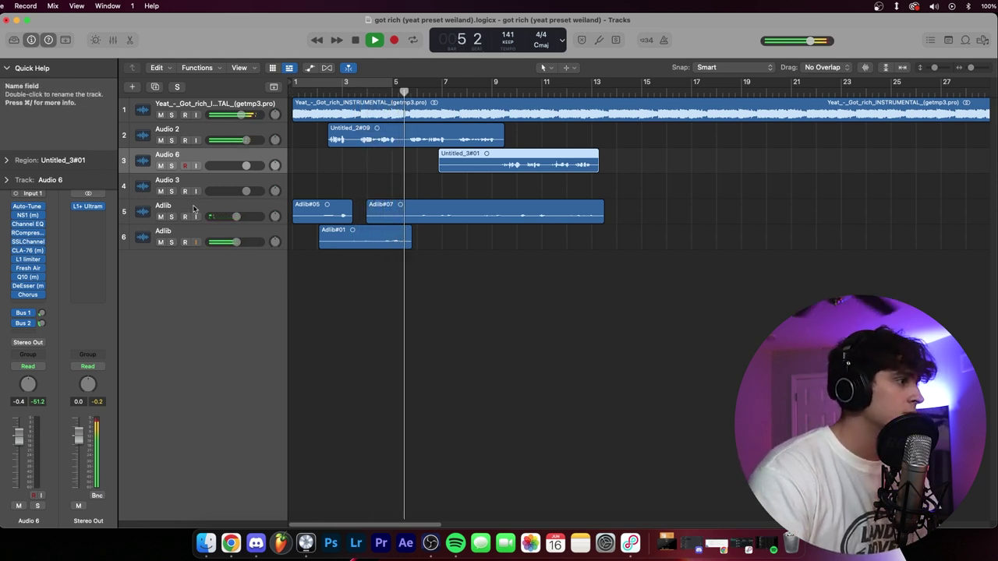
pyautogui.click(193, 209)
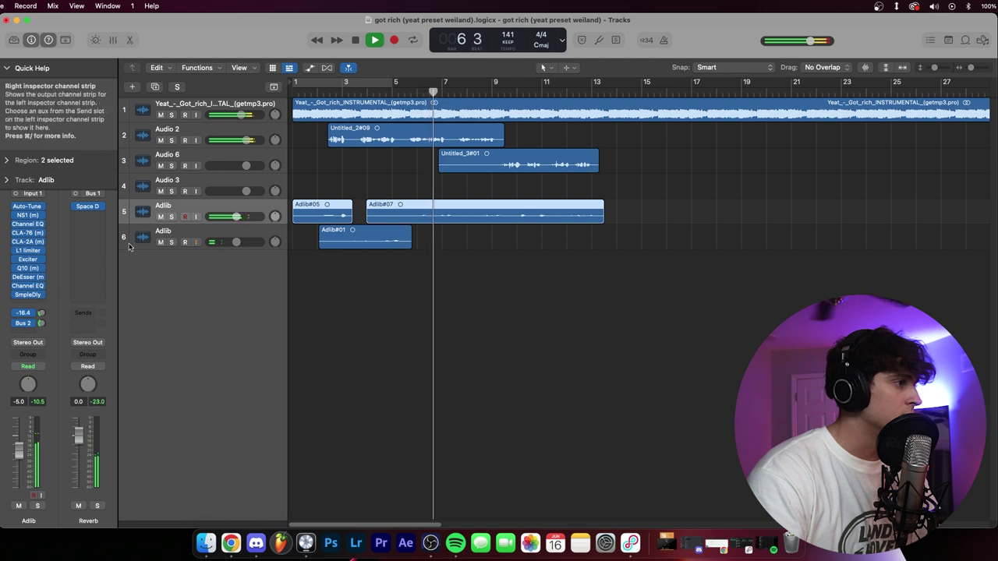
pyautogui.press('Down')
pyautogui.click(42, 313)
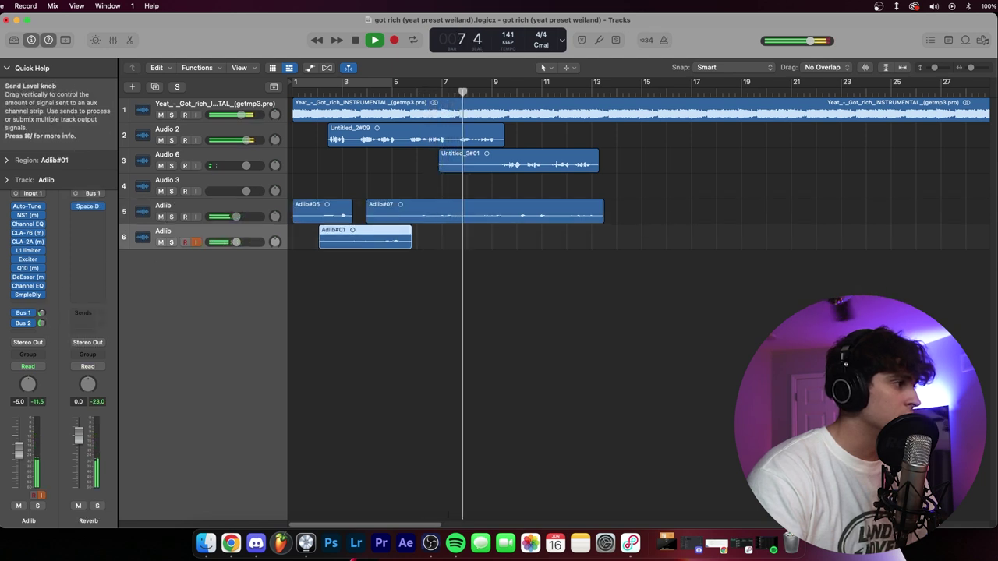